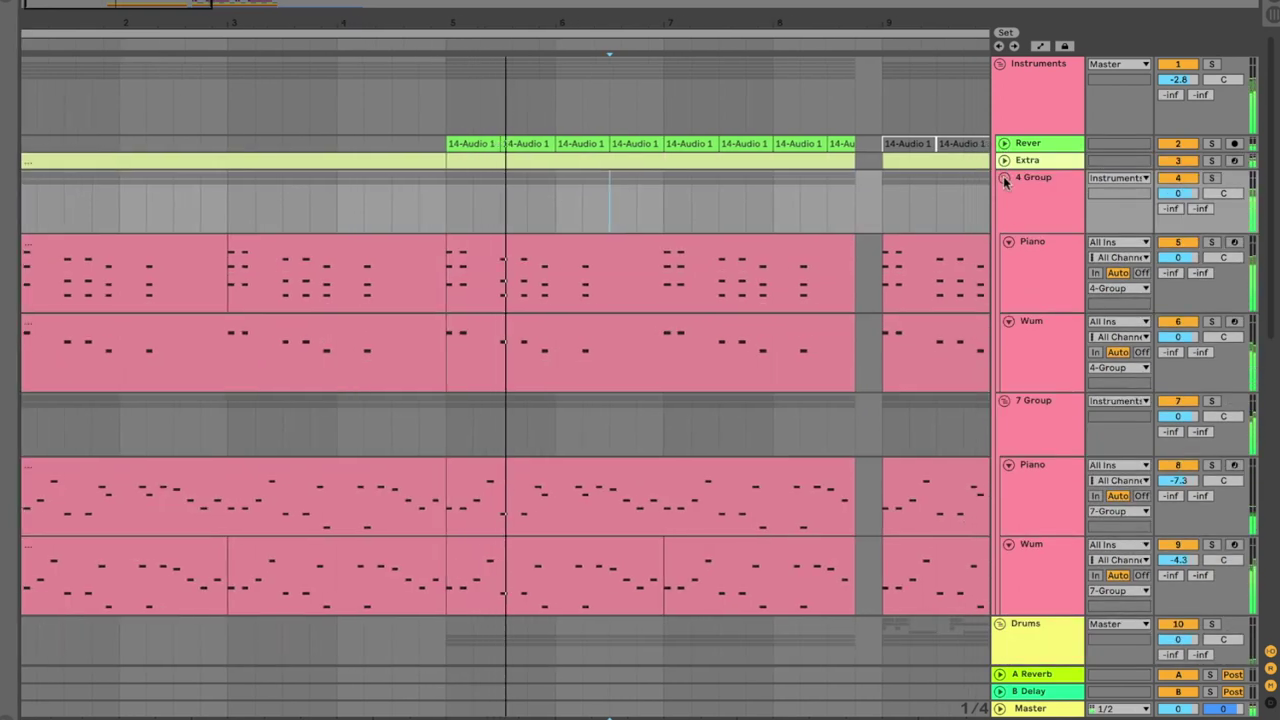
Step: Collapse the 4 Group, the 7 Group, and the 808 group with its DaBaby 808 track
{"action": "left_click", "coordinate": [1004, 177]}
{"action": "left_click", "coordinate": [1004, 195]}
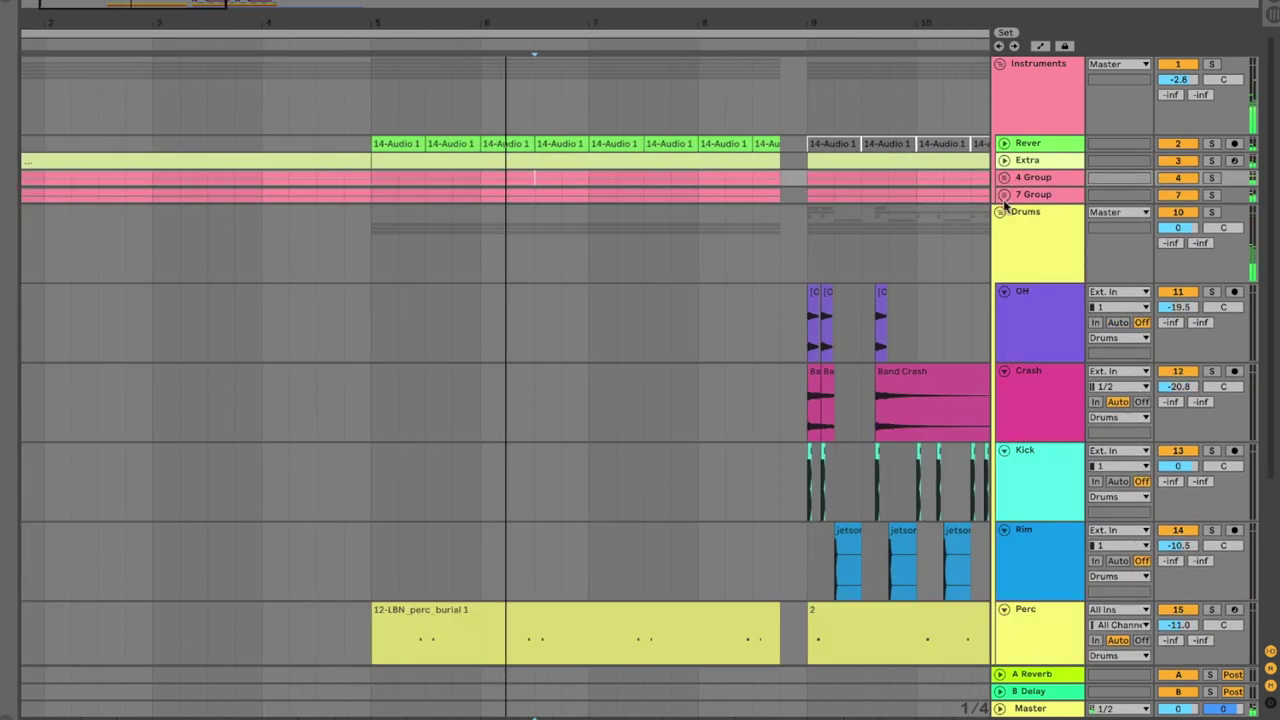
{"action": "scroll", "coordinate": [815, 273], "scroll_direction": "down", "scroll_amount": 5}
{"action": "scroll", "coordinate": [815, 273], "scroll_direction": "down", "scroll_amount": 4}
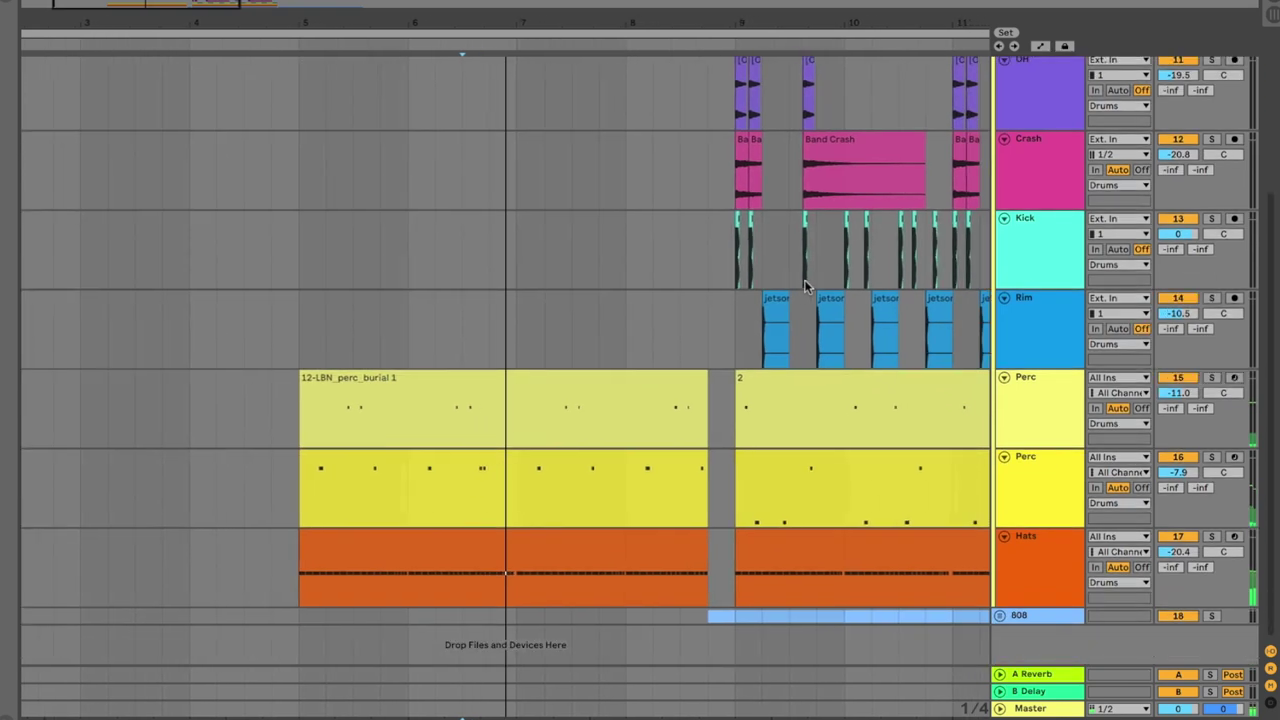
{"action": "left_click", "coordinate": [998, 617]}
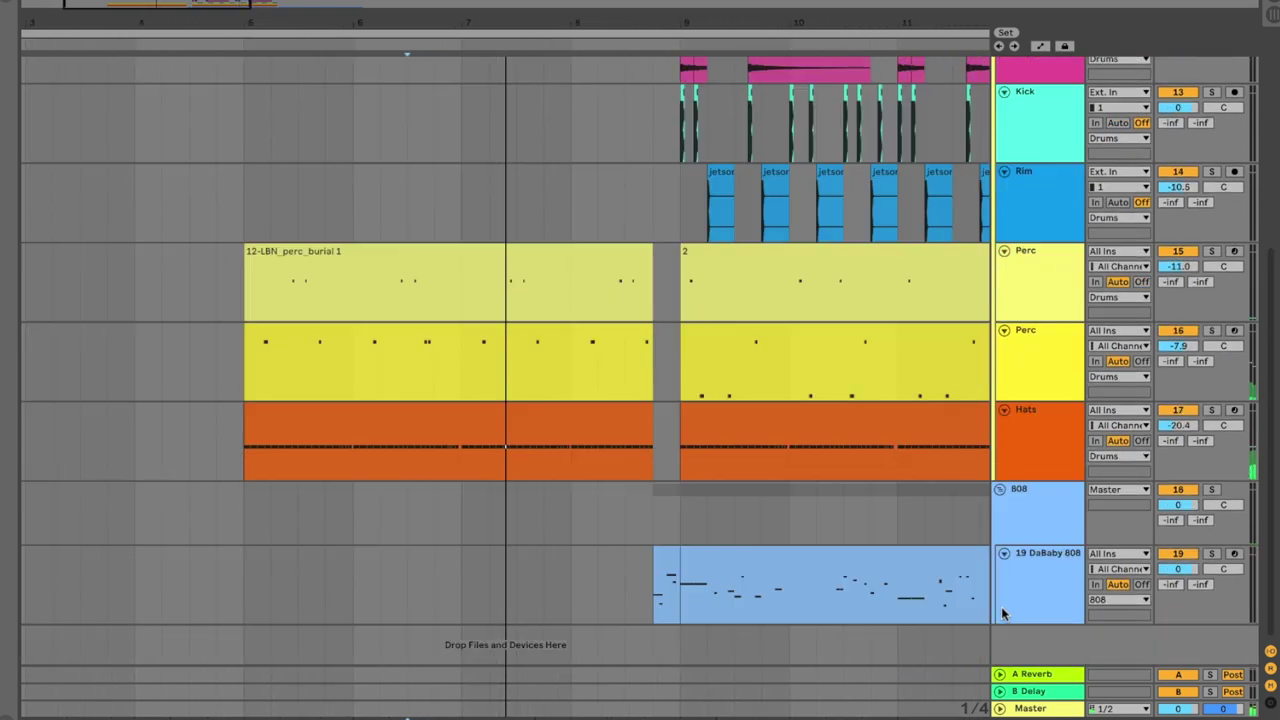
{"action": "left_click", "coordinate": [1005, 553]}
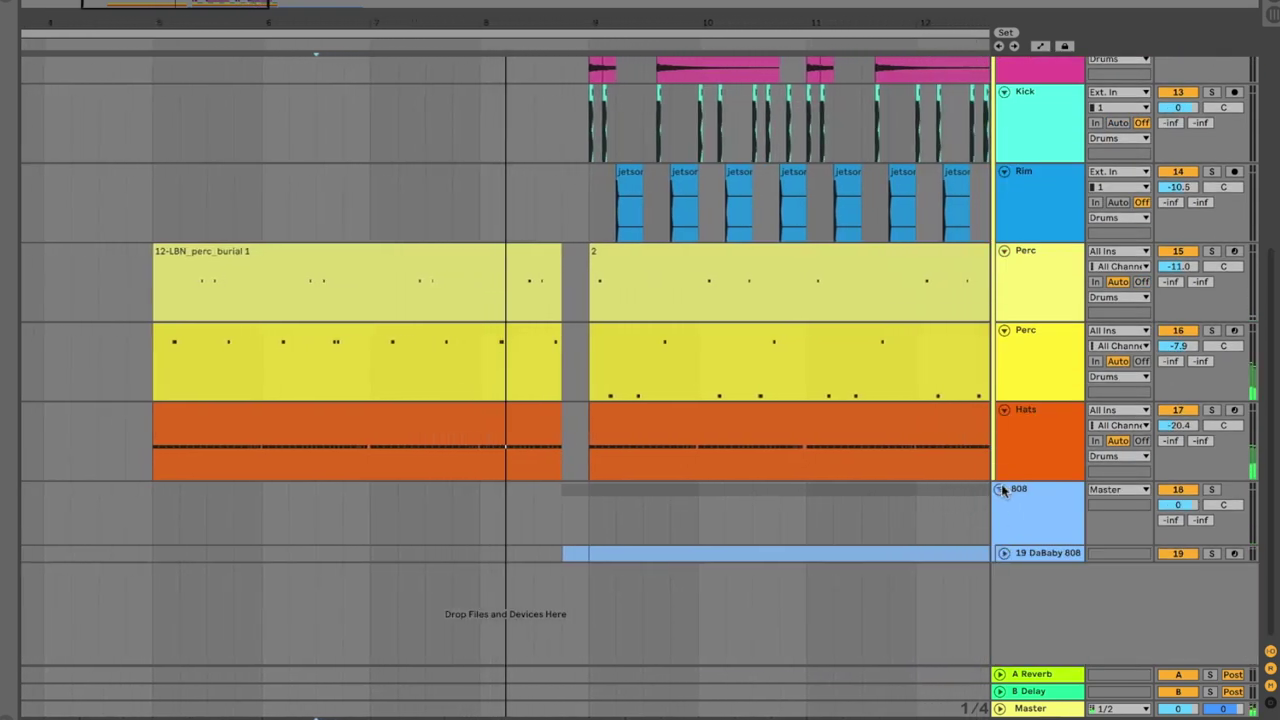
{"action": "left_click", "coordinate": [999, 489]}
Step: Collapse all tracks inside the Drums group and fold the Drums and 808 groups
{"action": "scroll", "coordinate": [509, 452], "scroll_direction": "up", "scroll_amount": 5}
{"action": "scroll", "coordinate": [509, 452], "scroll_direction": "down", "scroll_amount": 1}
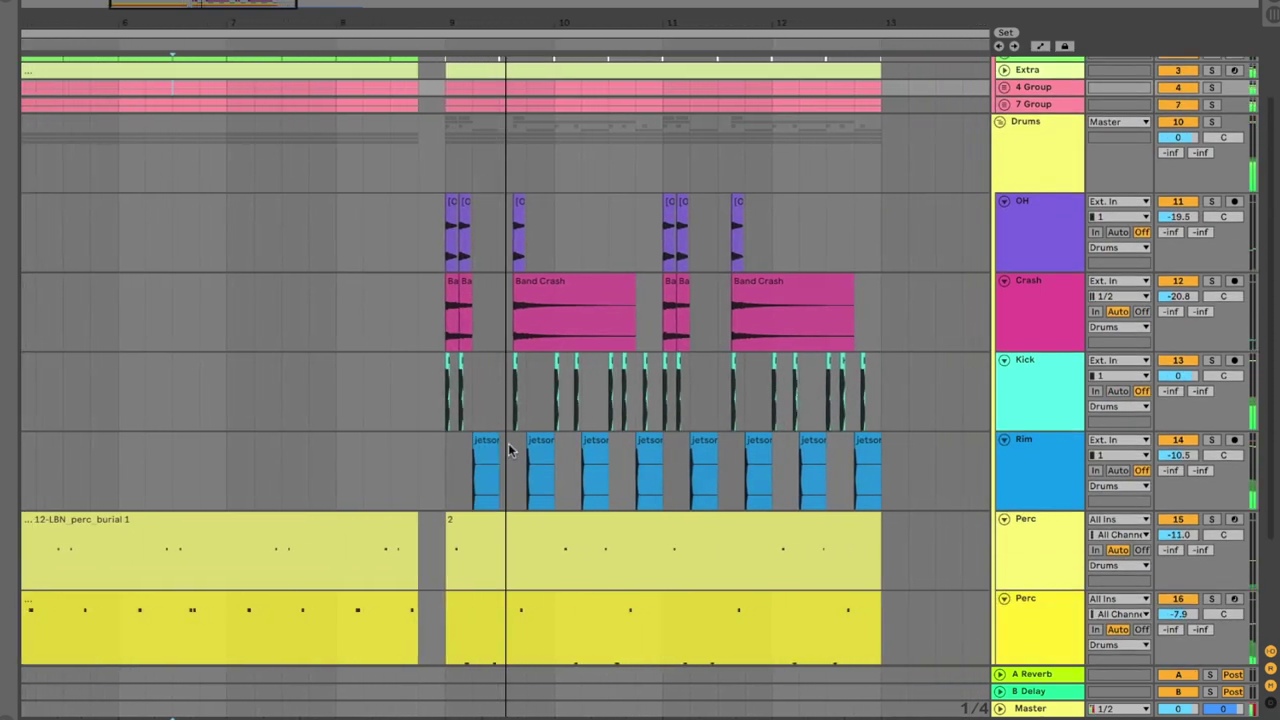
{"action": "left_click", "coordinate": [999, 121], "text": "alt"}
{"action": "left_click", "coordinate": [999, 128]}
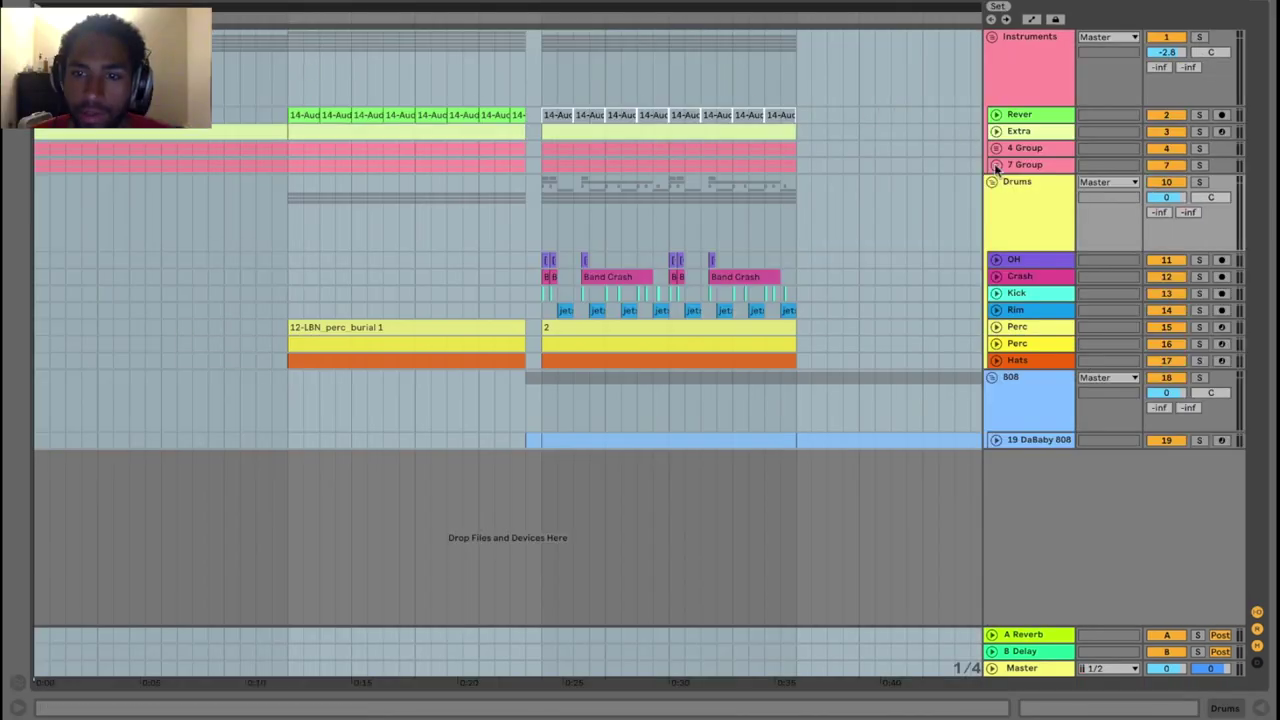
{"action": "left_click", "coordinate": [992, 182]}
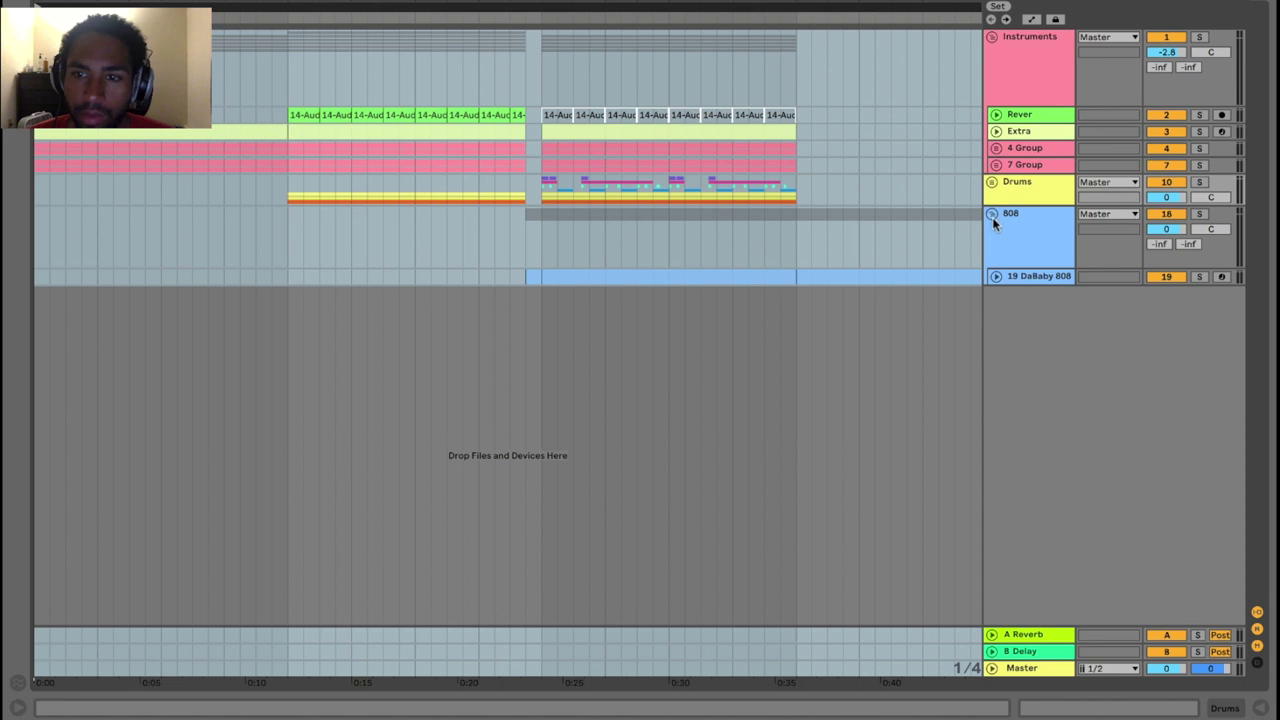
{"action": "left_click", "coordinate": [991, 215]}
Step: Unfold the 4 Group, open its Piano clip starting at bar 5, and play it with the Piano track soloed
{"action": "left_click", "coordinate": [995, 148]}
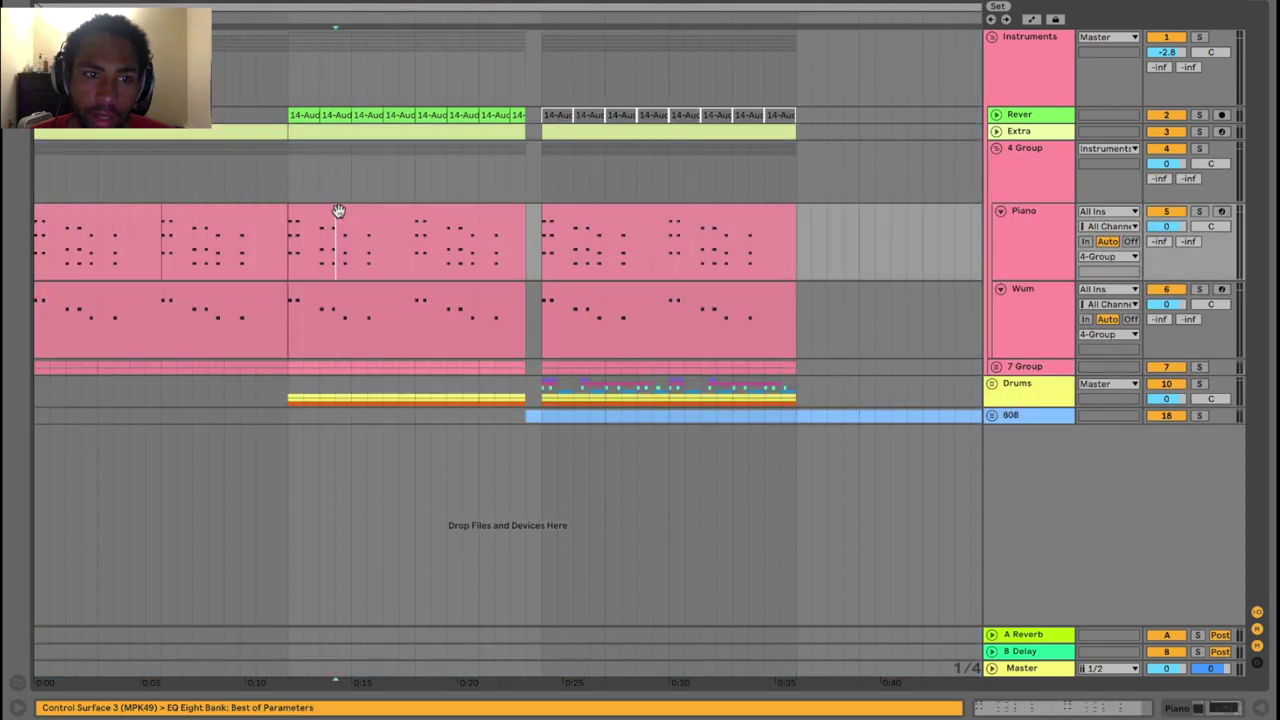
{"action": "double_click", "coordinate": [337, 208]}
{"action": "left_click", "coordinate": [1201, 212]}
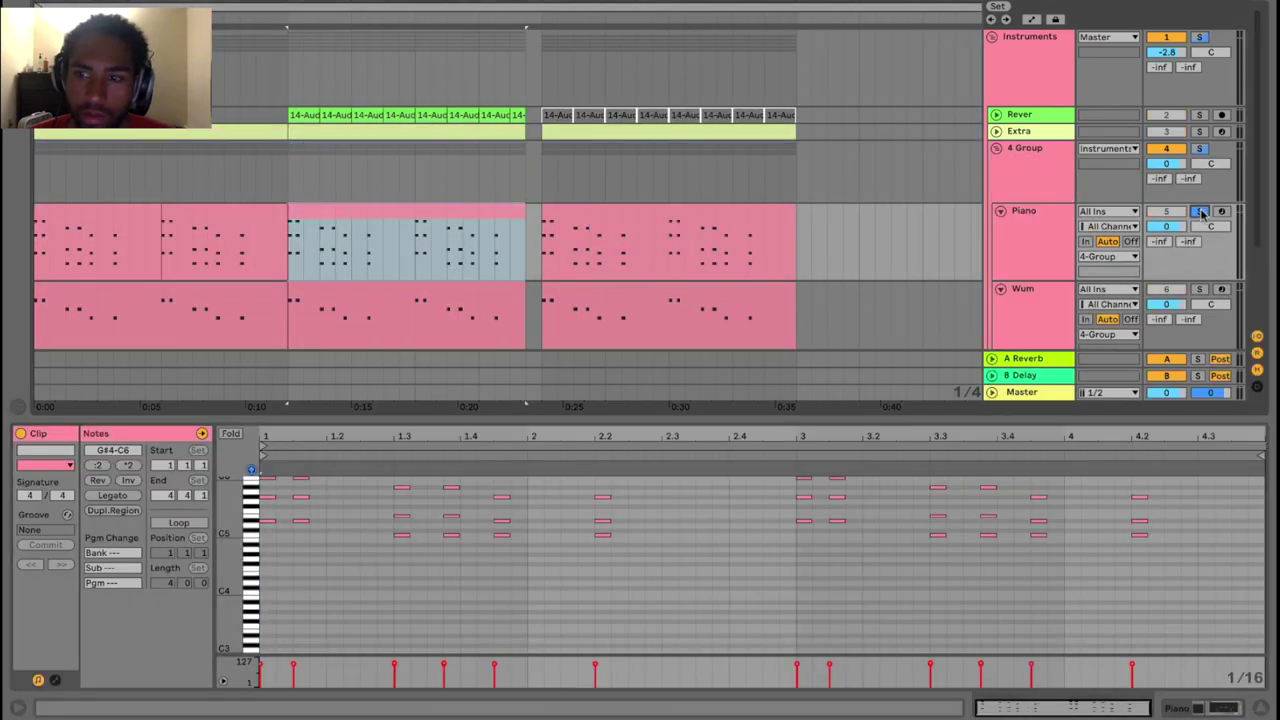
{"action": "key", "text": "space"}
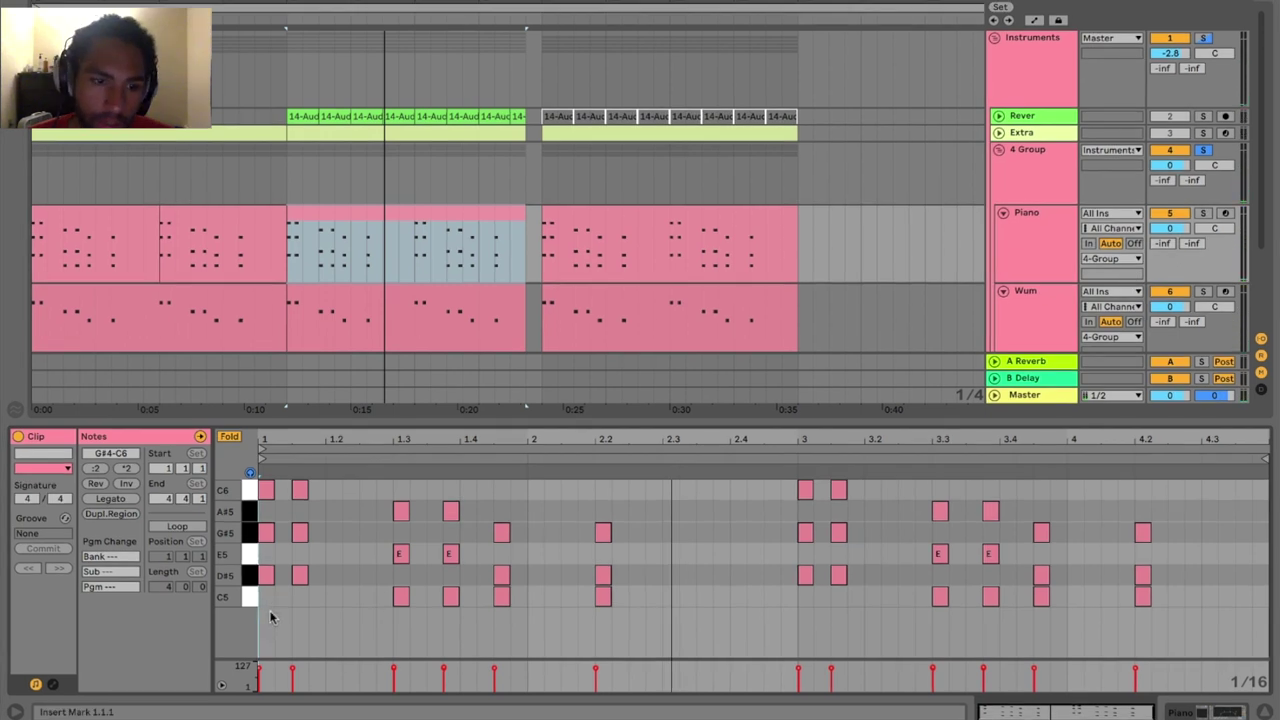
Step: Examine the Piano clip's chord notes by selecting the first C6 note, the A#5 note at 1.3 and the C5 note before bar 2
{"action": "key", "text": "space"}
{"action": "left_click_drag", "start_coordinate": [270, 617], "coordinate": [266, 580]}
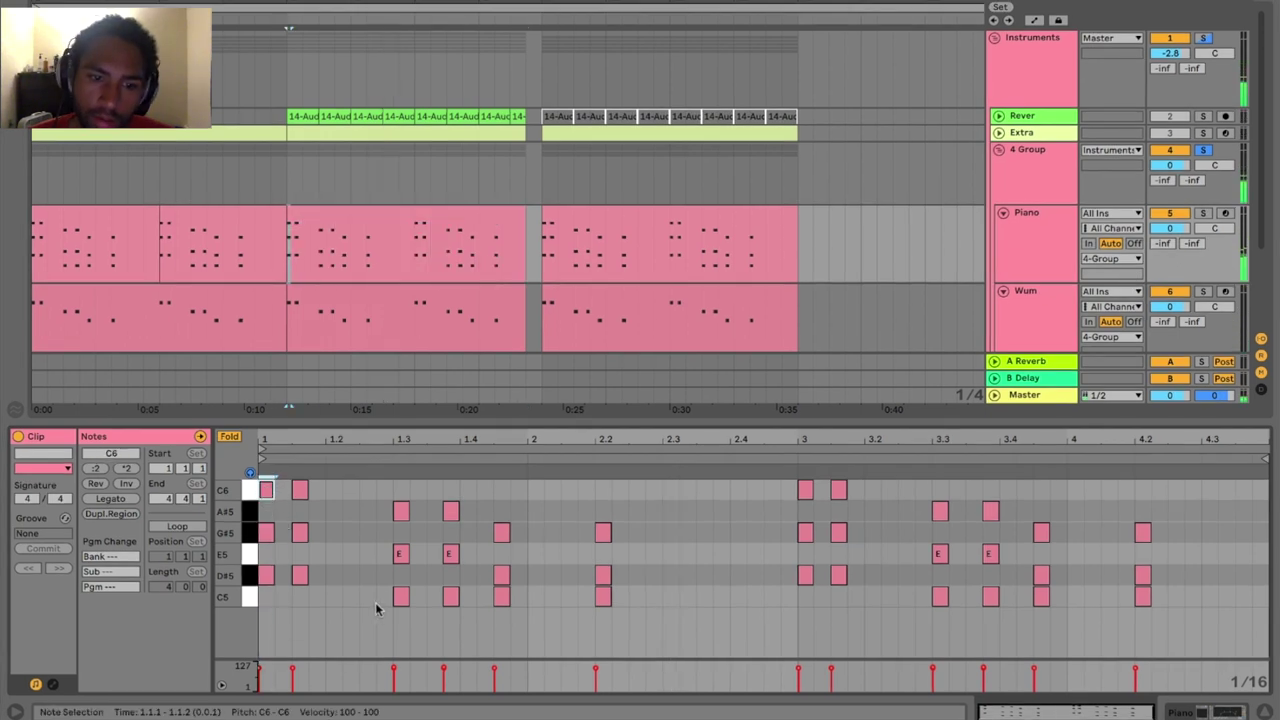
{"action": "left_click_drag", "start_coordinate": [421, 524], "coordinate": [402, 508]}
{"action": "left_click_drag", "start_coordinate": [529, 608], "coordinate": [498, 594]}
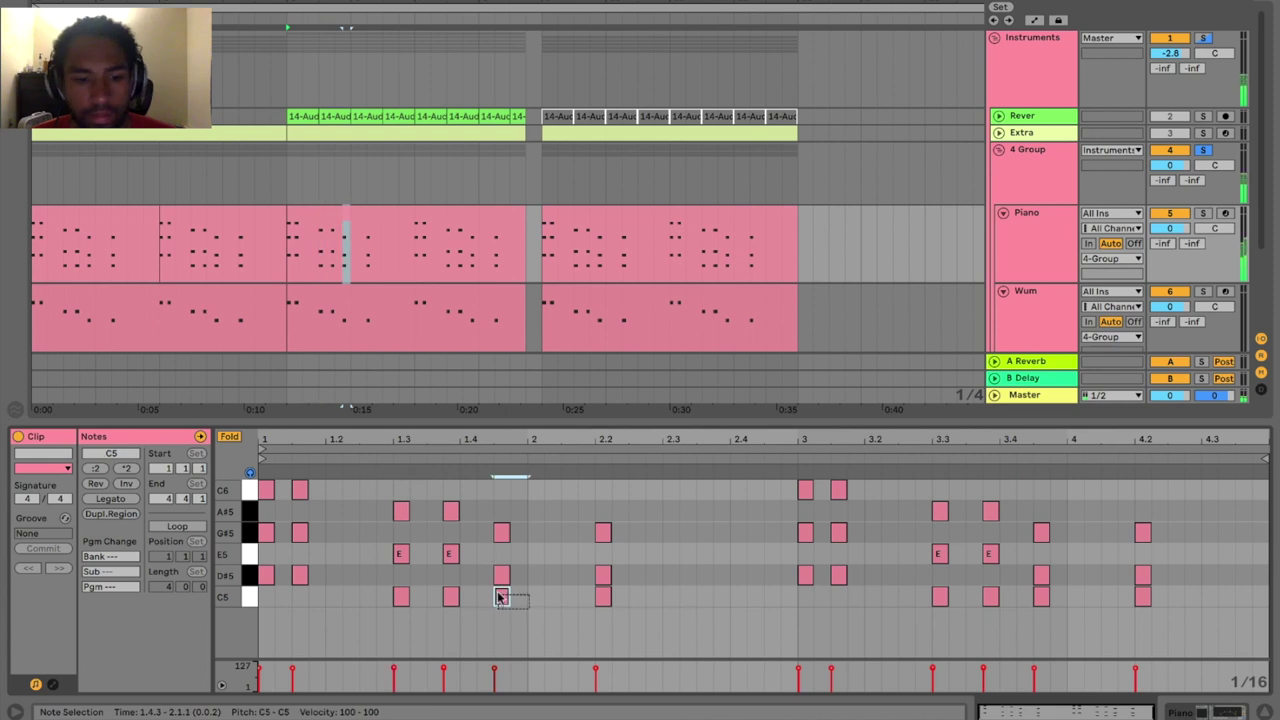
Step: Solo the 4 Group's Wum track and view its bar 5 clip together with the matching Piano clip
{"action": "left_click", "coordinate": [379, 300]}
{"action": "left_click", "coordinate": [1200, 292]}
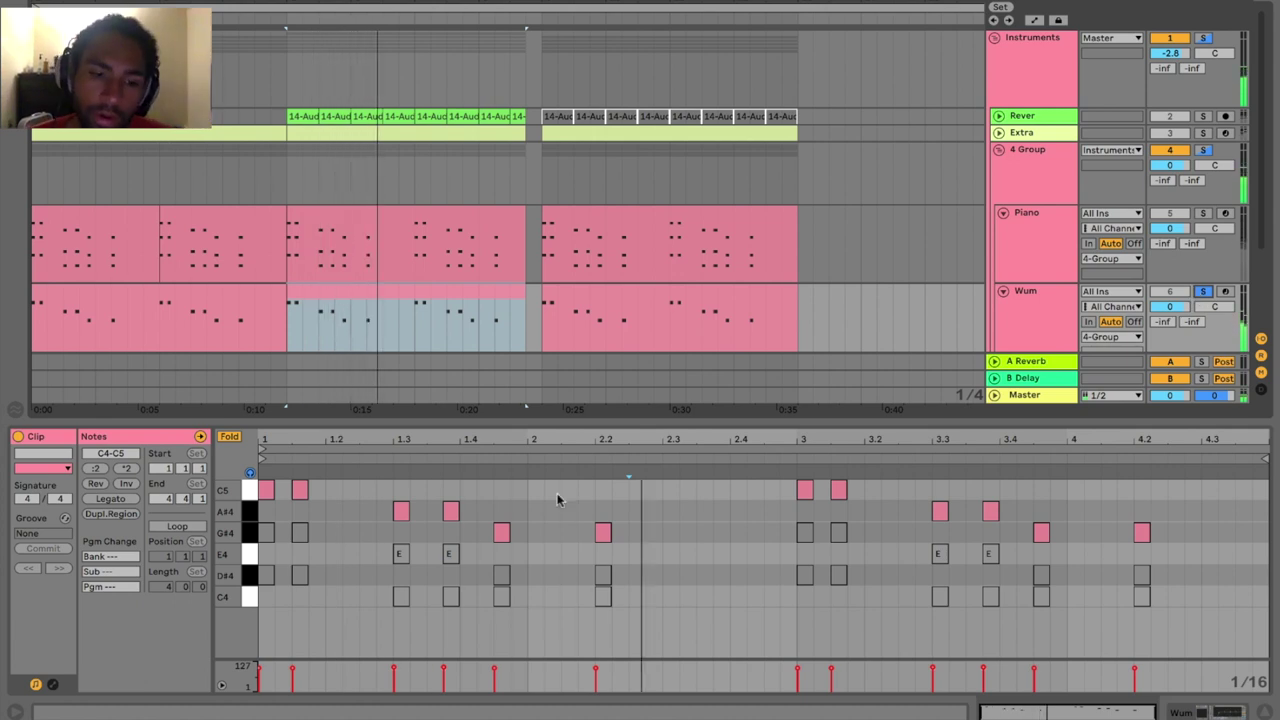
{"action": "left_click", "coordinate": [414, 216]}
{"action": "left_click", "coordinate": [443, 303], "text": "shift"}
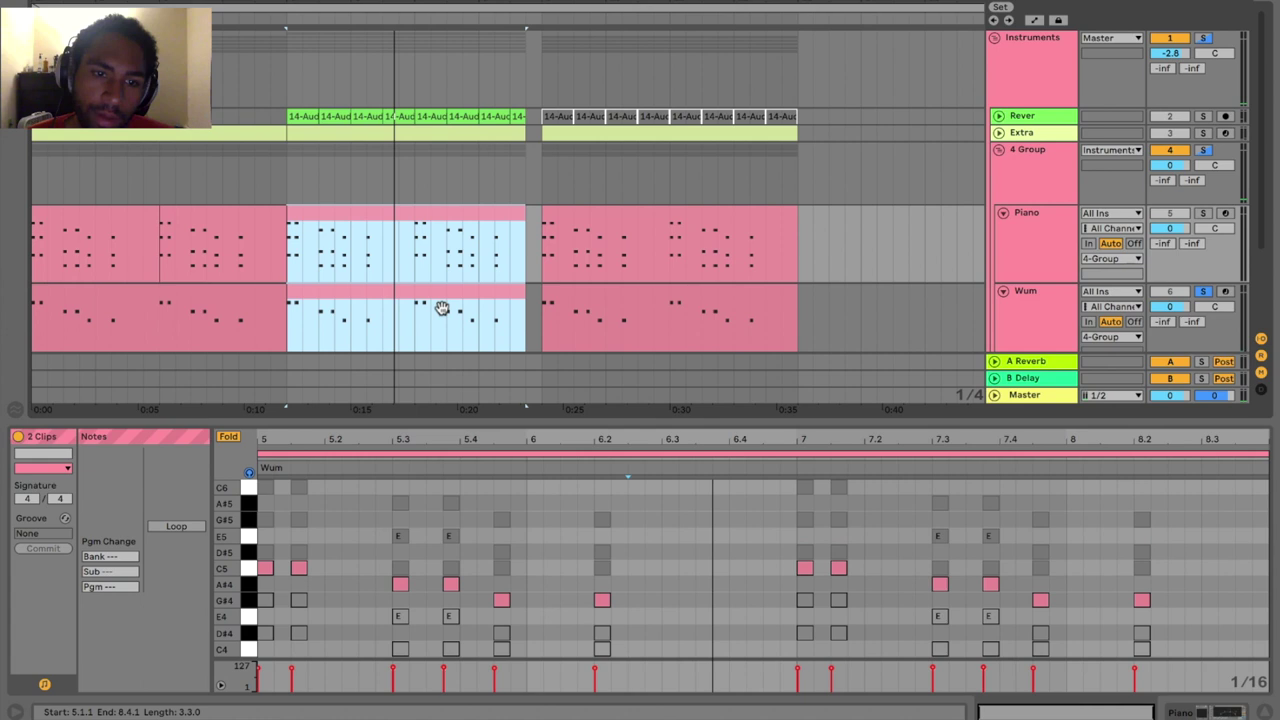
{"action": "key", "text": "alt+Down"}
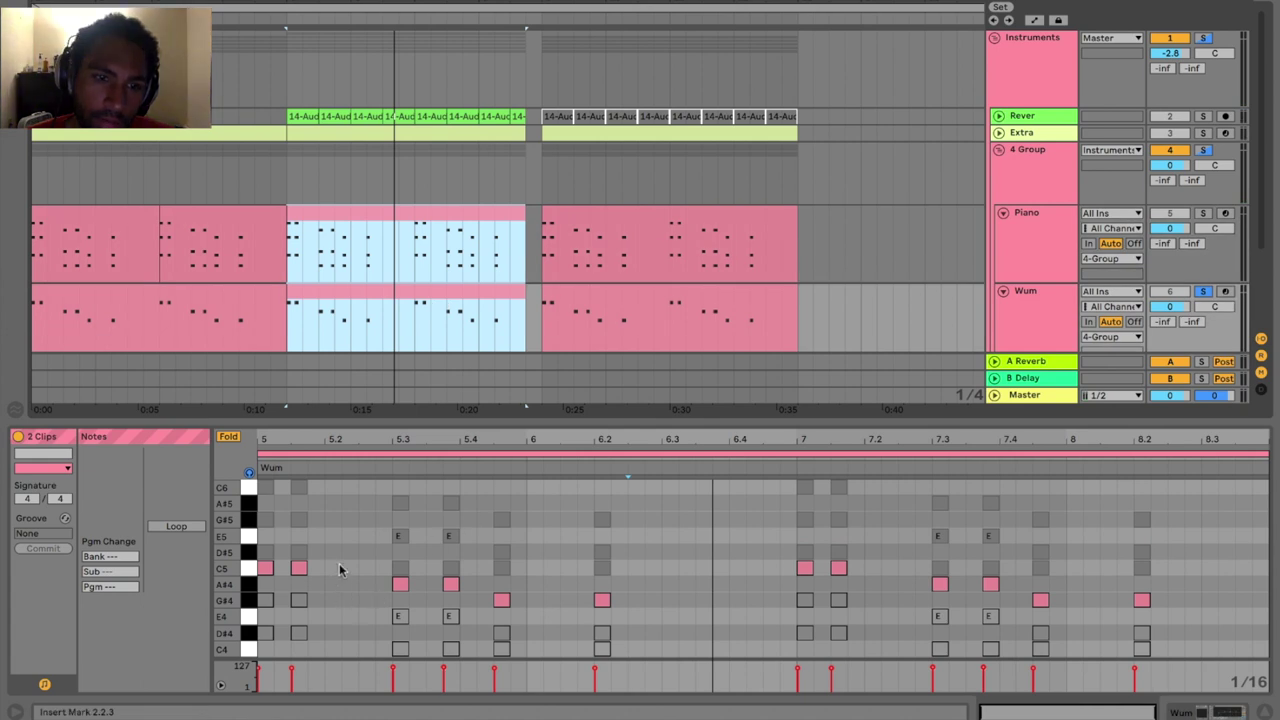
Step: Reopen the Piano clip at bar 5, select its first C6 note and switch the solo to the Piano track
{"action": "left_click", "coordinate": [409, 262]}
{"action": "left_click", "coordinate": [265, 490]}
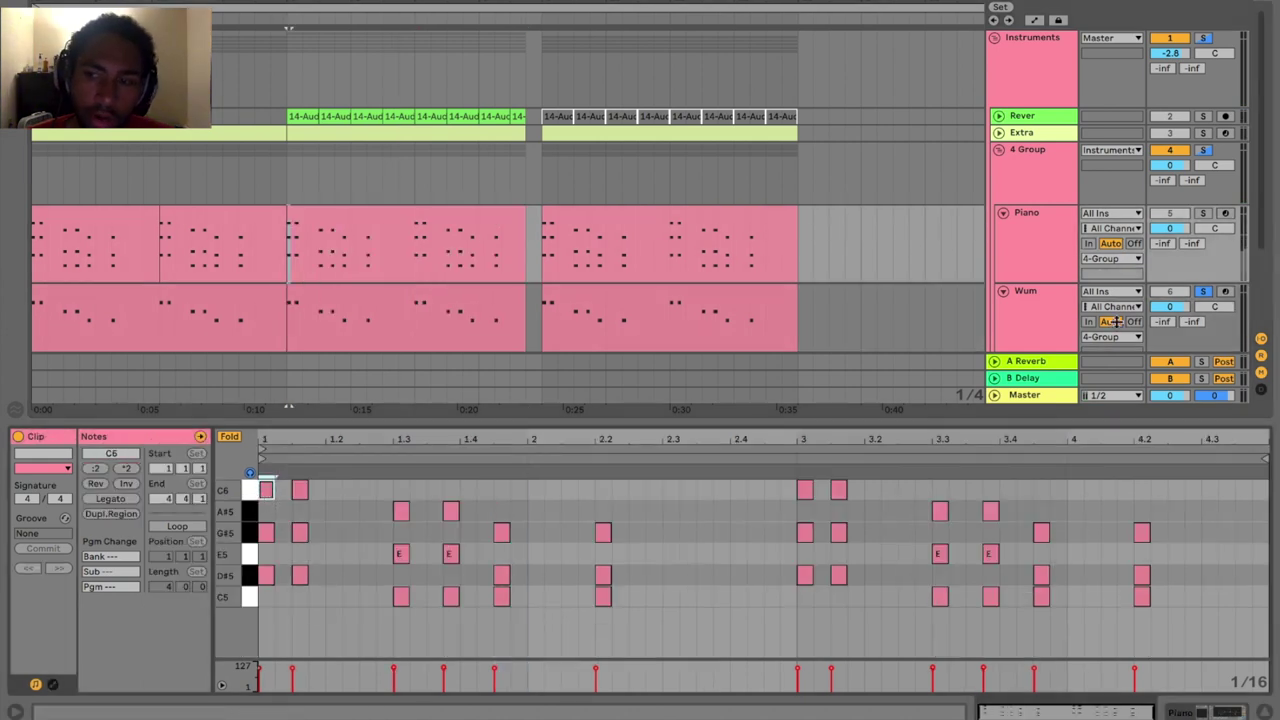
{"action": "left_click", "coordinate": [1204, 214]}
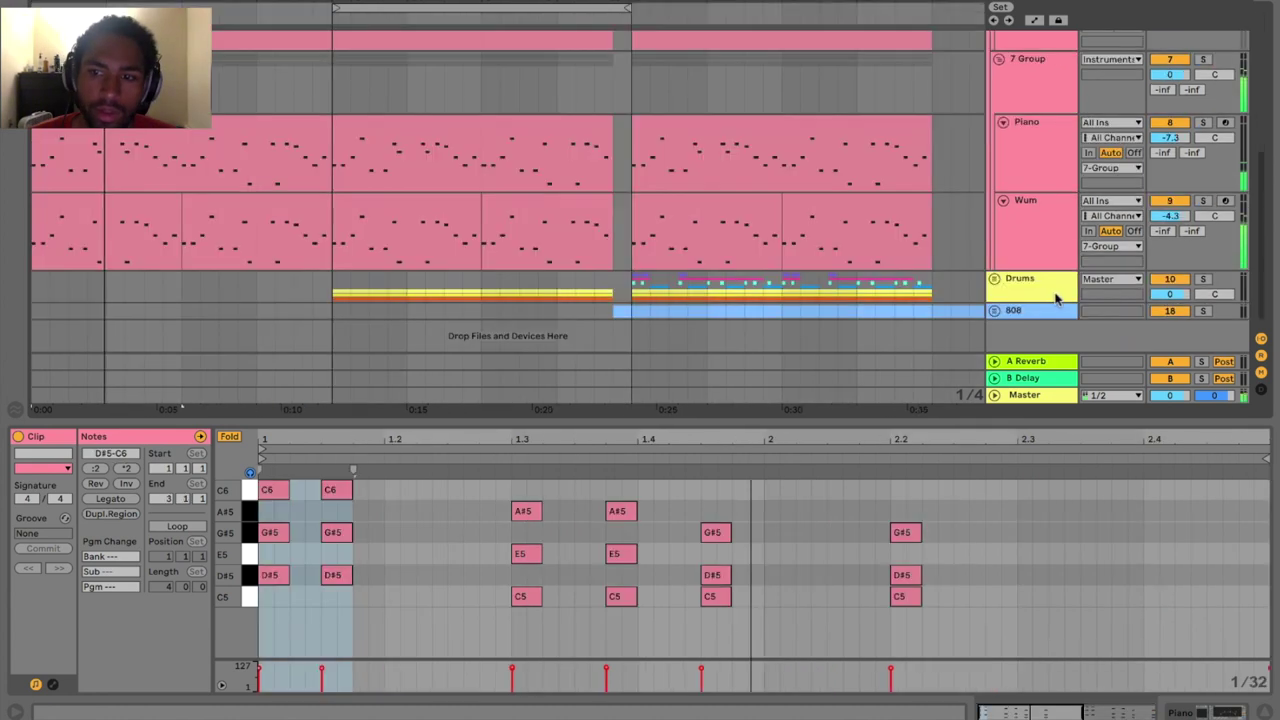
Step: Hide the clip detail view to give the 4 Group and 7 Group tracks the full arrangement height
{"action": "scroll", "coordinate": [200, 240], "scroll_direction": "up", "scroll_amount": 5}
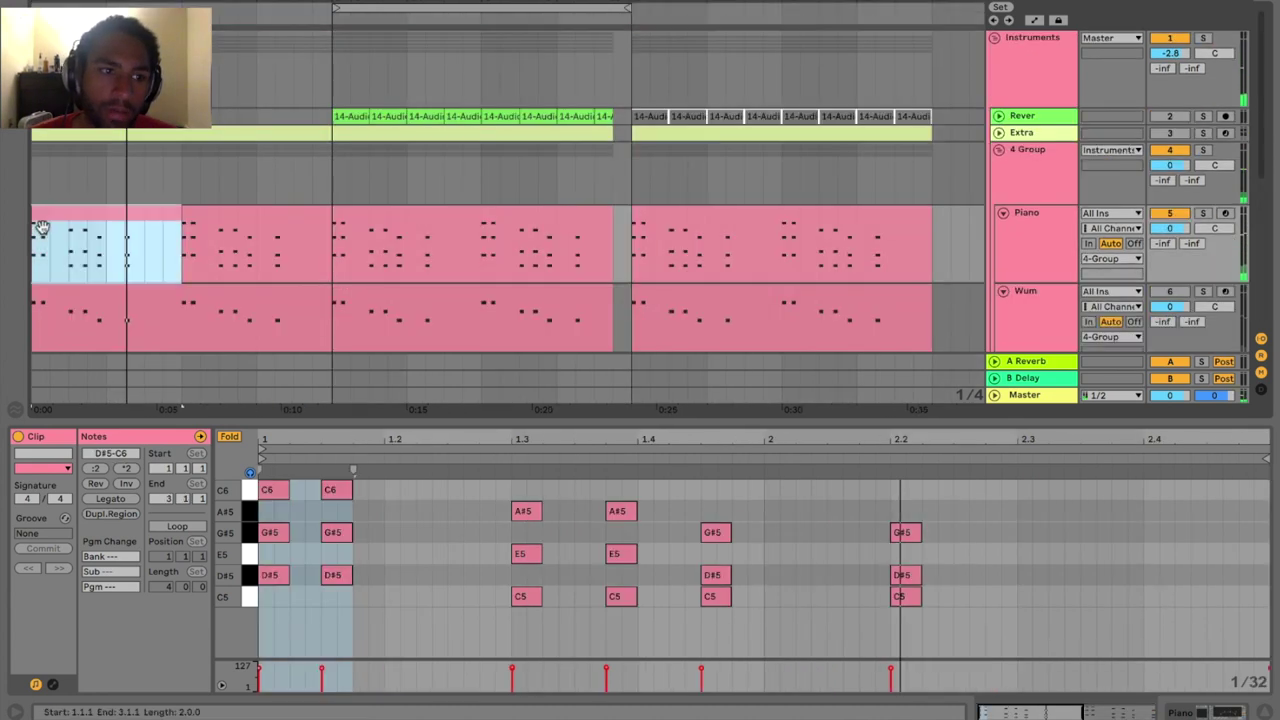
{"action": "key", "text": "z"}
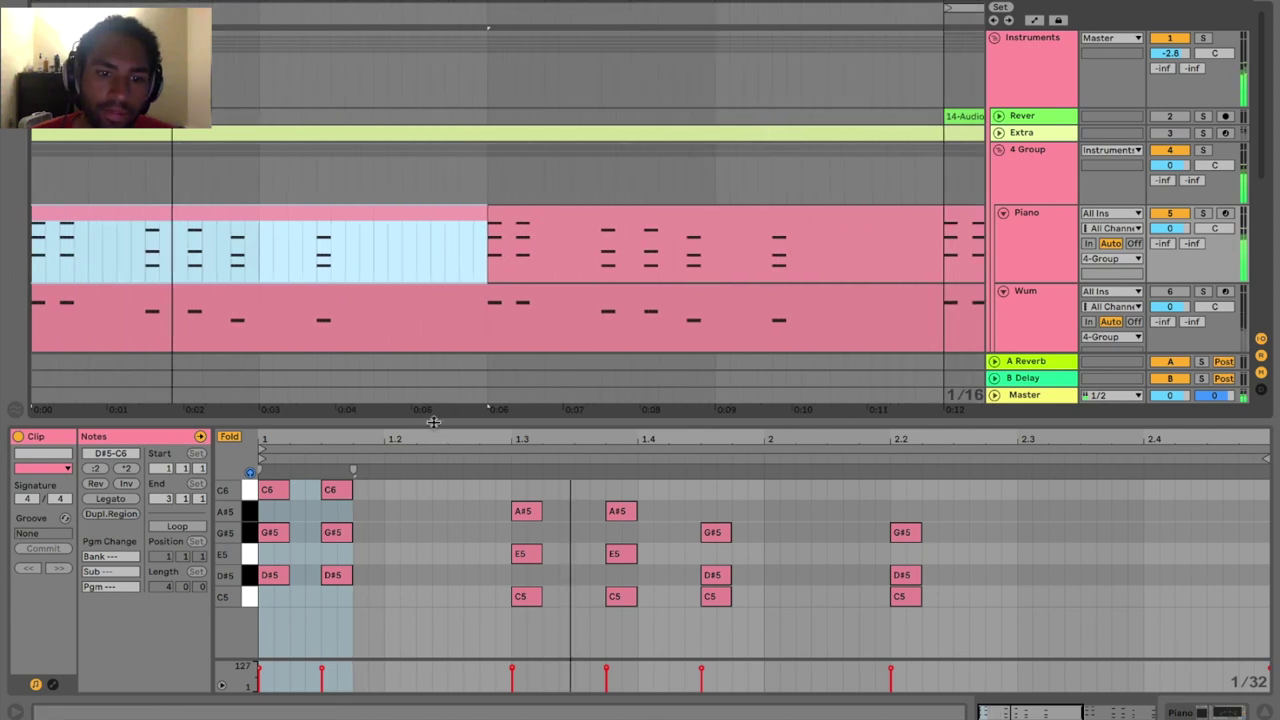
{"action": "left_click", "coordinate": [1265, 712]}
{"action": "left_click_drag", "start_coordinate": [498, 6], "coordinate": [498, 0]}
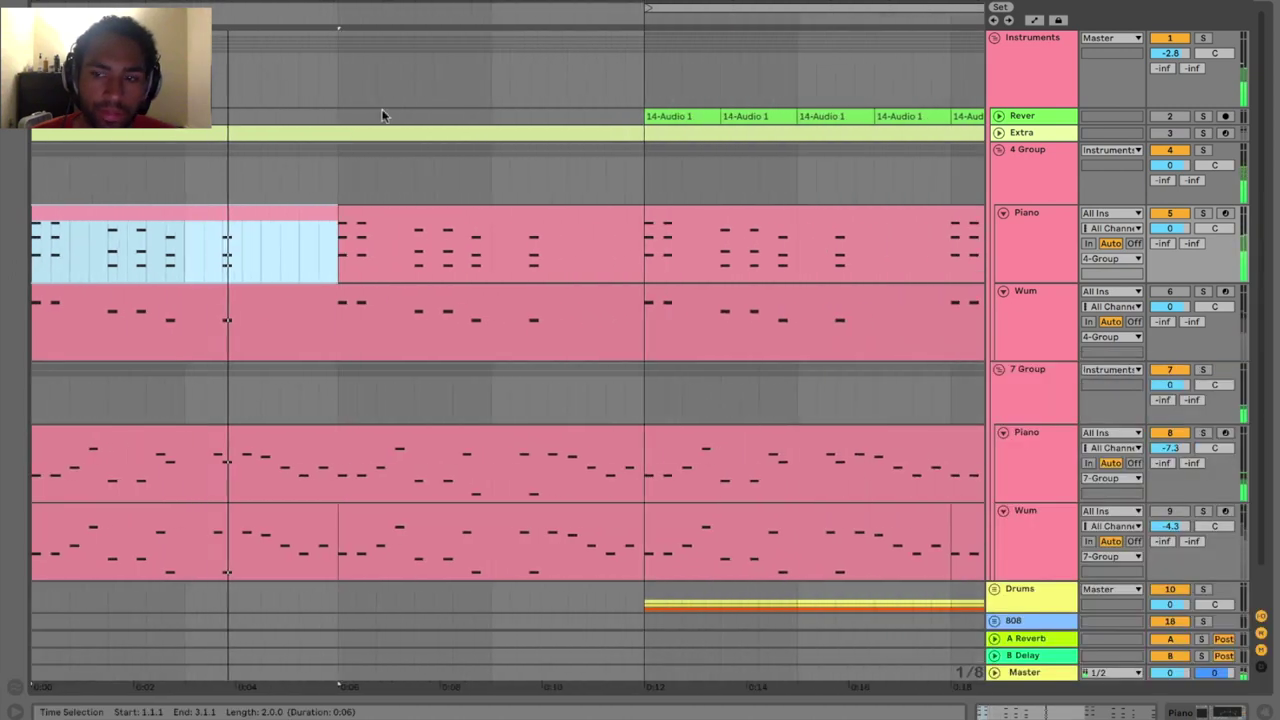
{"action": "scroll", "coordinate": [380, 112], "scroll_direction": "down", "scroll_amount": 1}
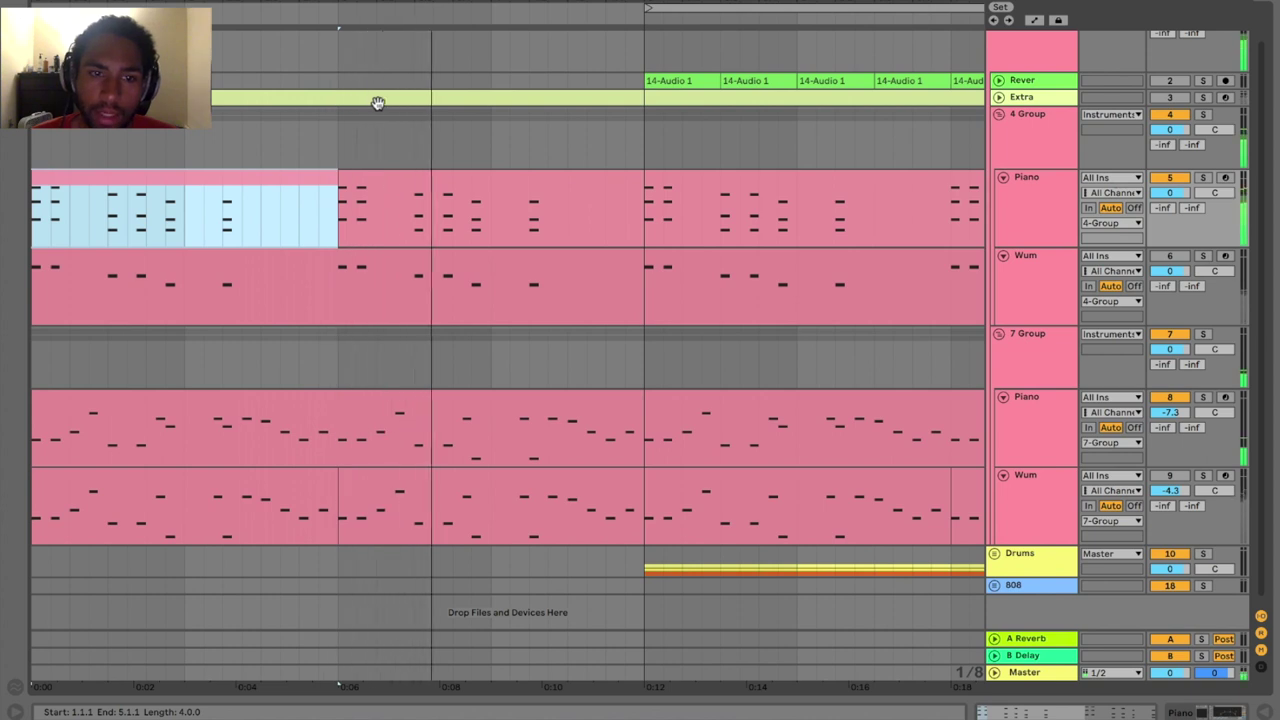
Step: Activate the 4 Group's Wum track and play the arrangement from its first clip
{"action": "left_click", "coordinate": [198, 257]}
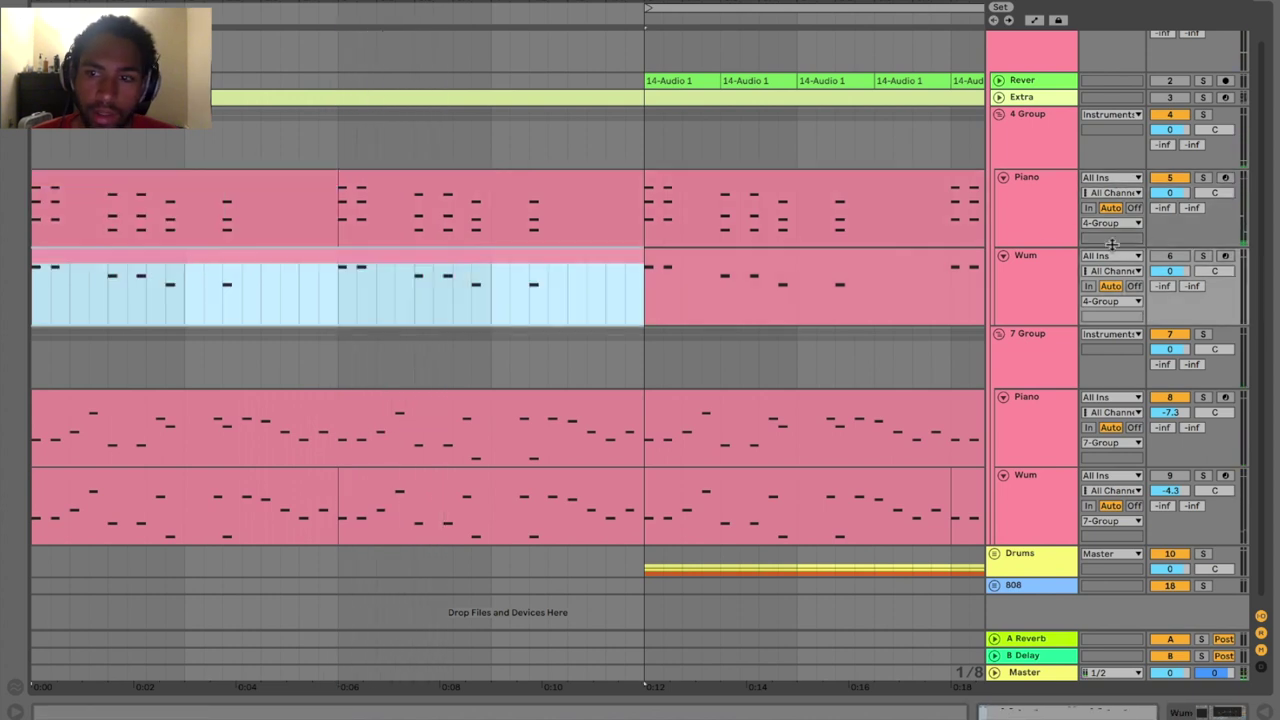
{"action": "left_click", "coordinate": [1170, 255]}
{"action": "key", "text": "space"}
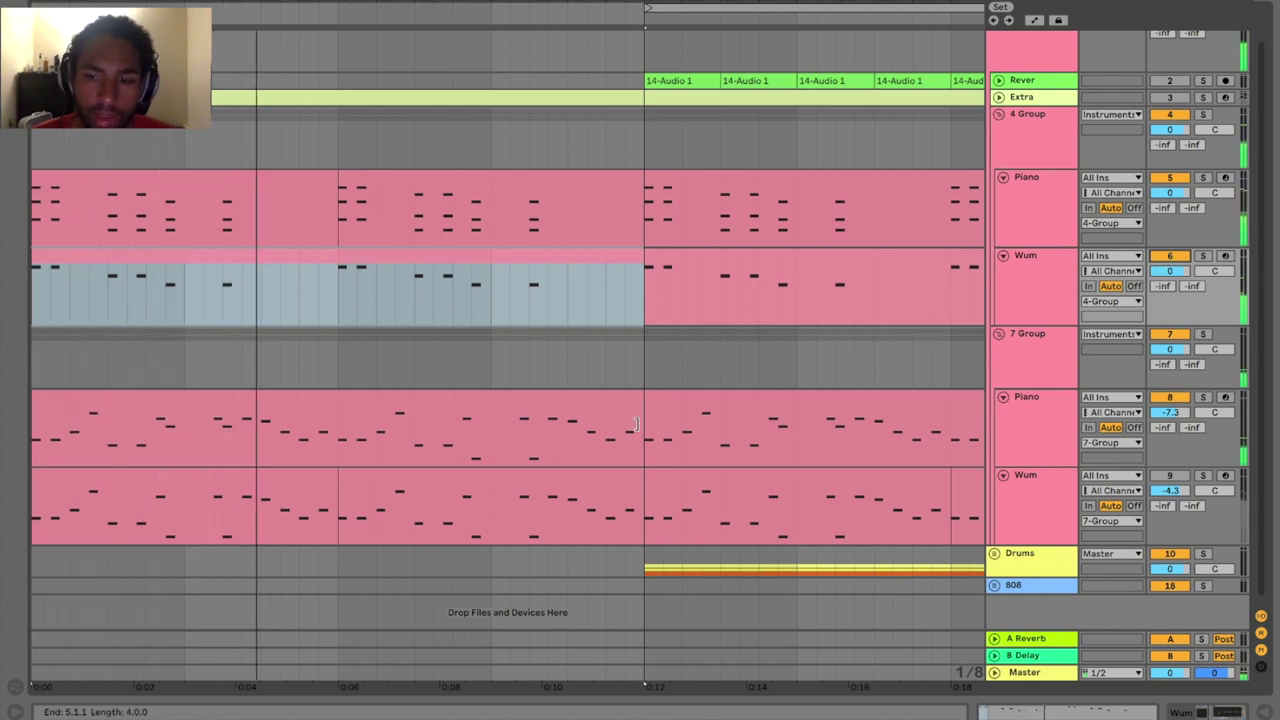
Step: Activate the 7 Group's Wum track and play the arrangement from its first clip
{"action": "left_click", "coordinate": [208, 479]}
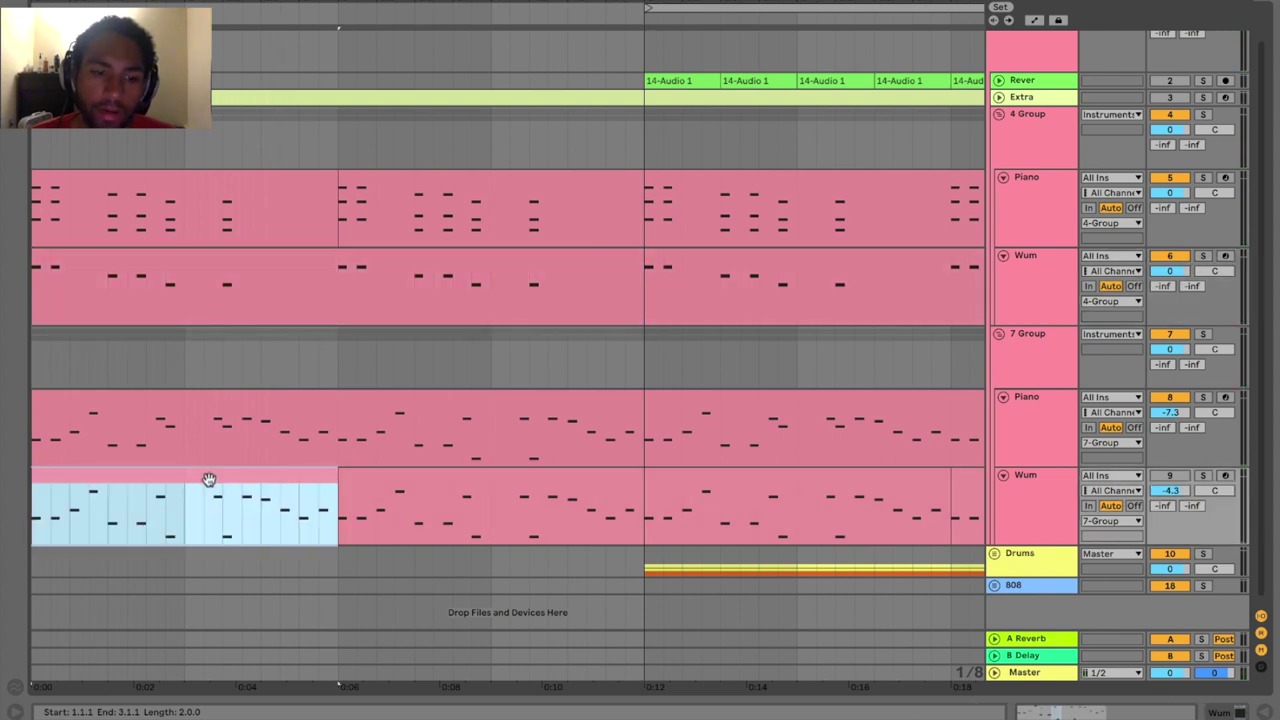
{"action": "left_click", "coordinate": [1168, 476]}
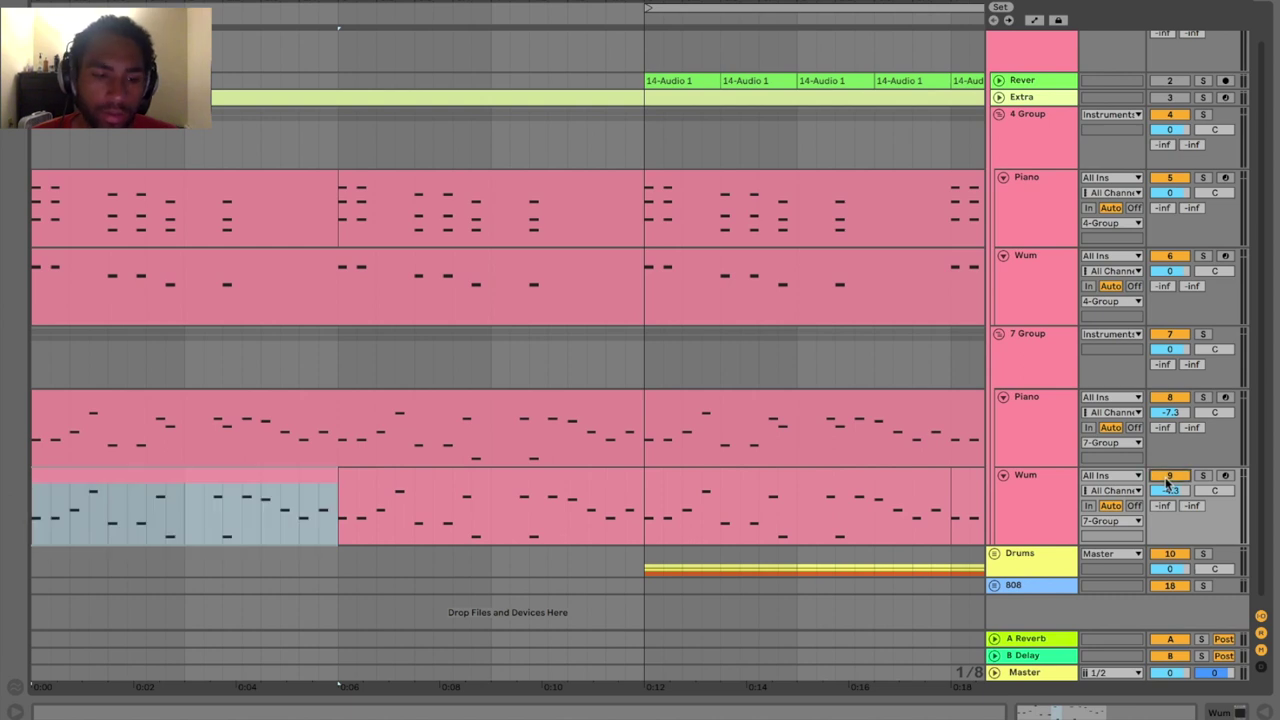
{"action": "key", "text": "space"}
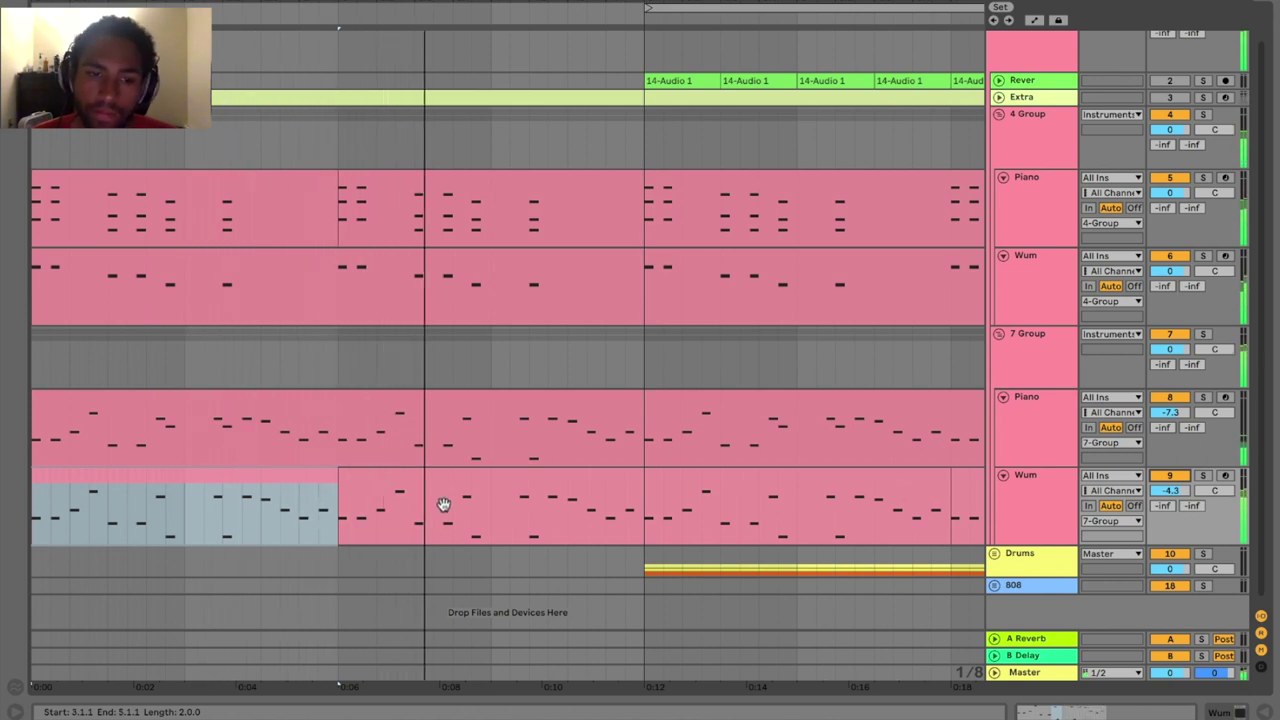
{"action": "key", "text": "space"}
Step: View the 4 Group's Piano clips at bars 1 and 3 and show the Piano track's devices
{"action": "left_click", "coordinate": [137, 268]}
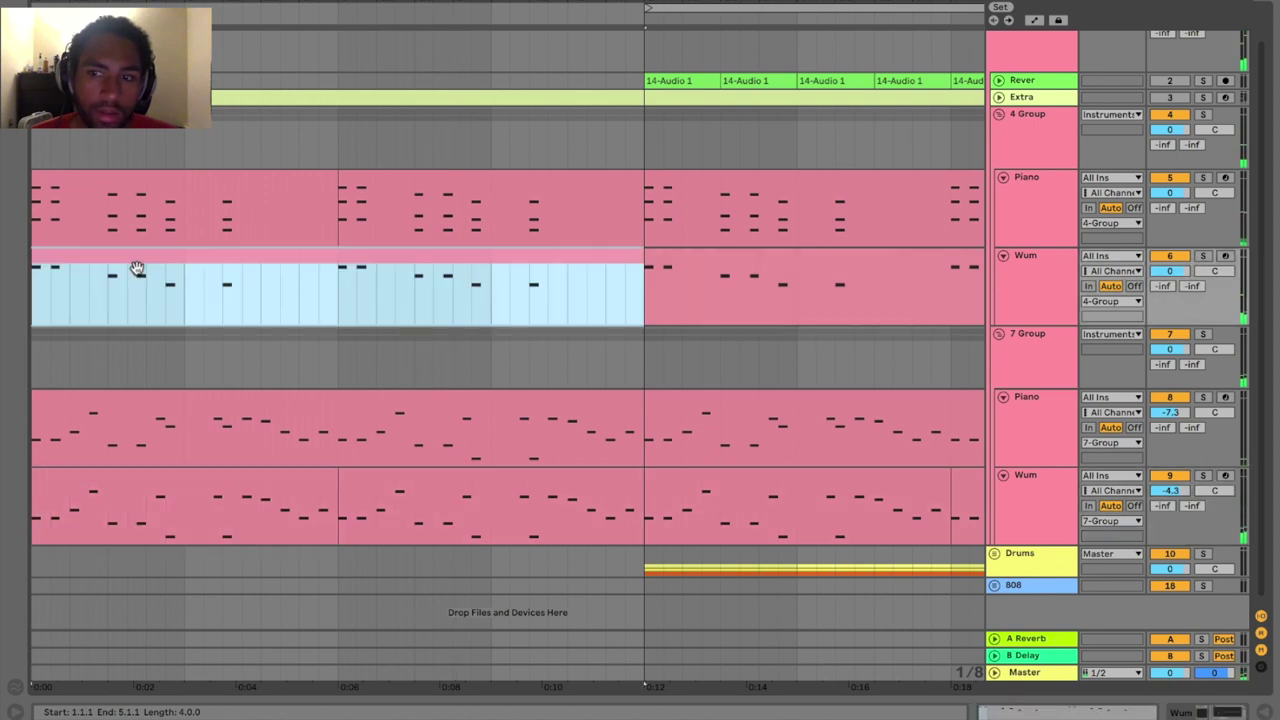
{"action": "double_click", "coordinate": [268, 191]}
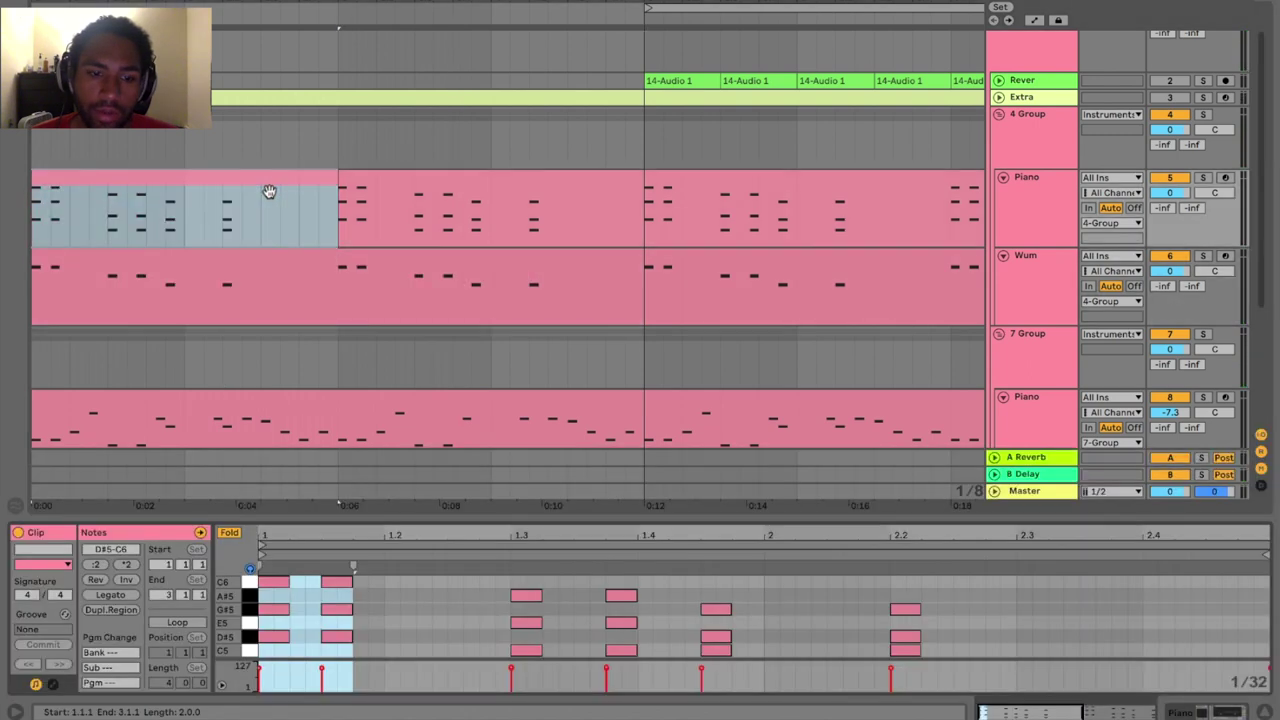
{"action": "left_click", "coordinate": [365, 190]}
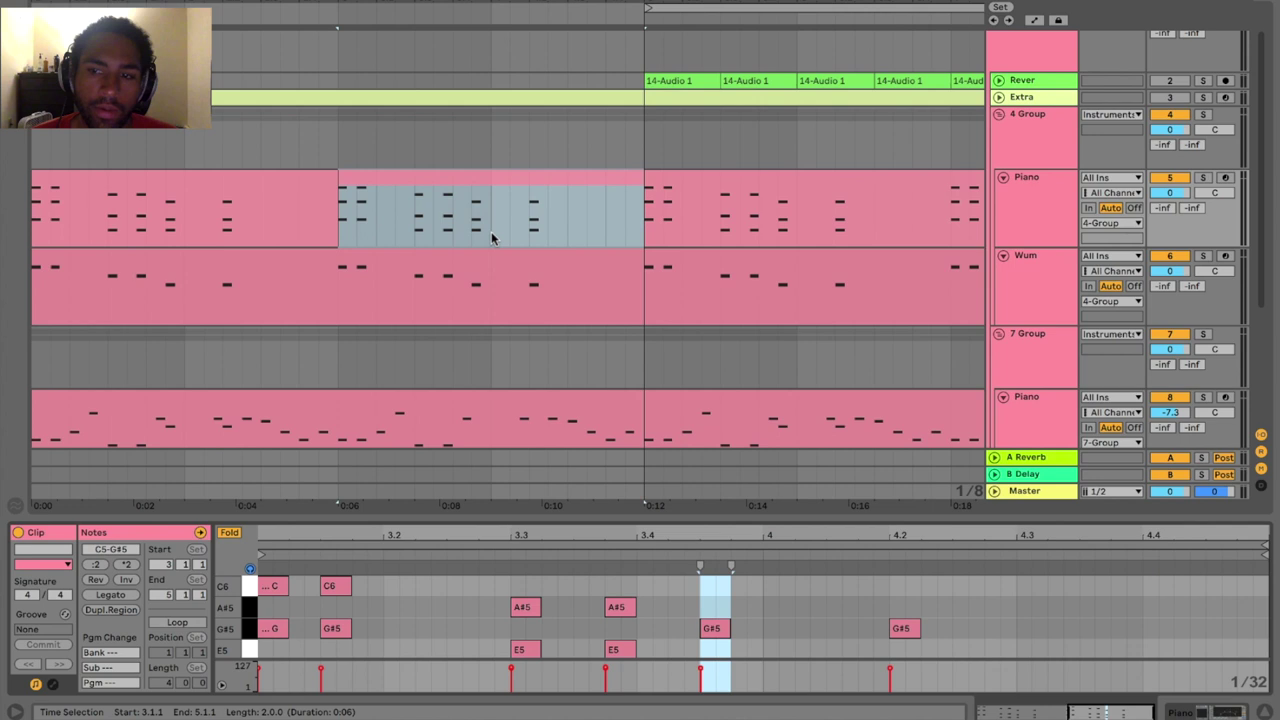
{"action": "left_click", "coordinate": [1048, 191]}
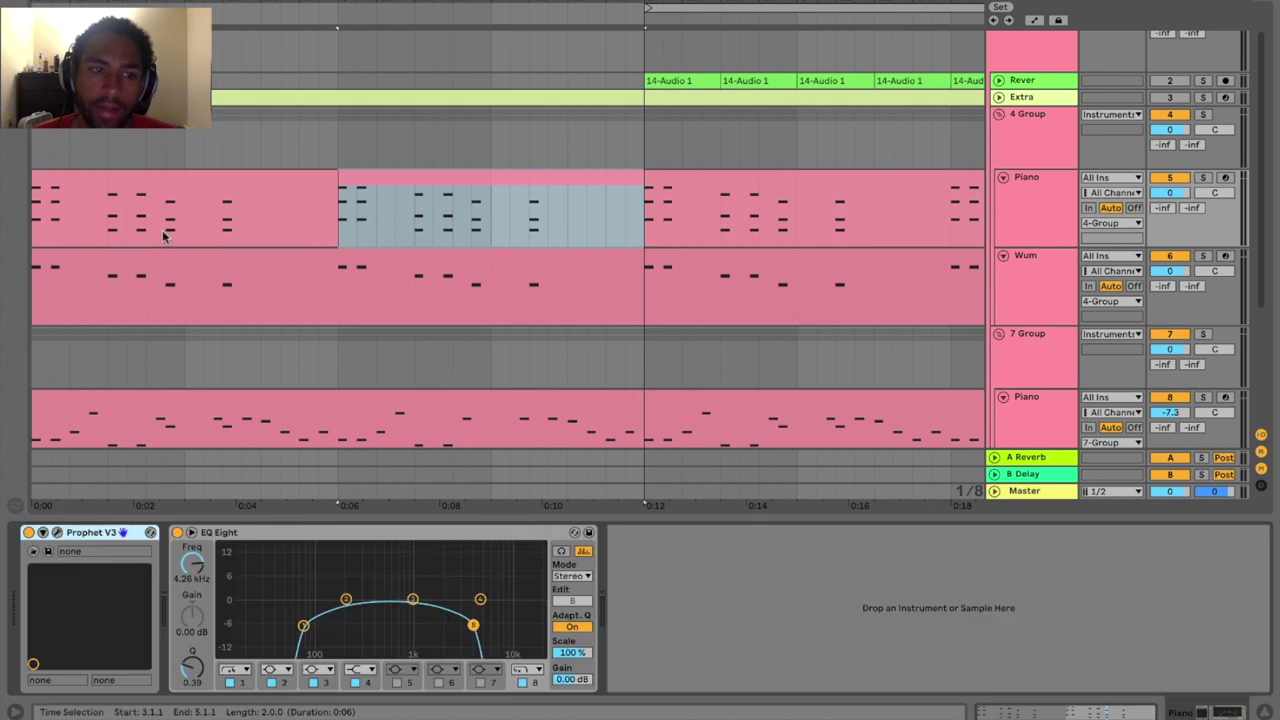
Step: Open the 4 Group's first Wum clip and enlarge the clip detail view to show all its note rows
{"action": "left_click", "coordinate": [222, 203]}
{"action": "scroll", "coordinate": [293, 304], "scroll_direction": "down", "scroll_amount": 1}
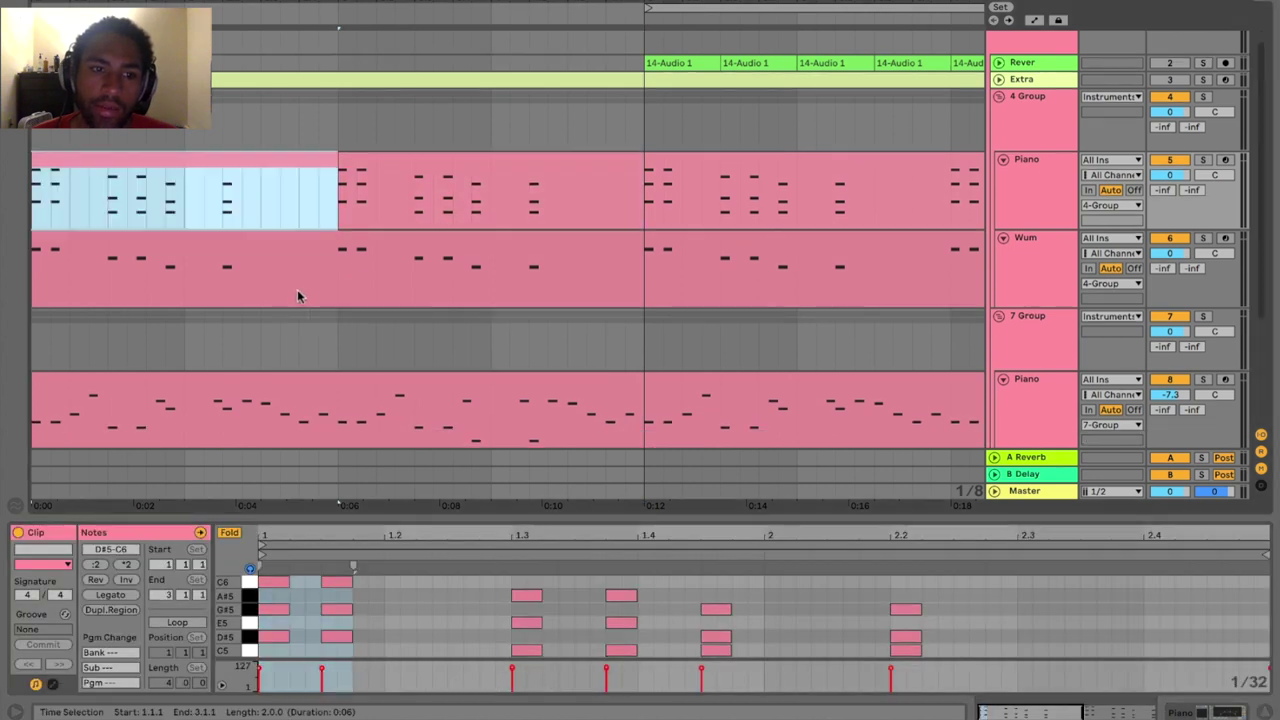
{"action": "left_click", "coordinate": [408, 182]}
{"action": "left_click", "coordinate": [278, 249]}
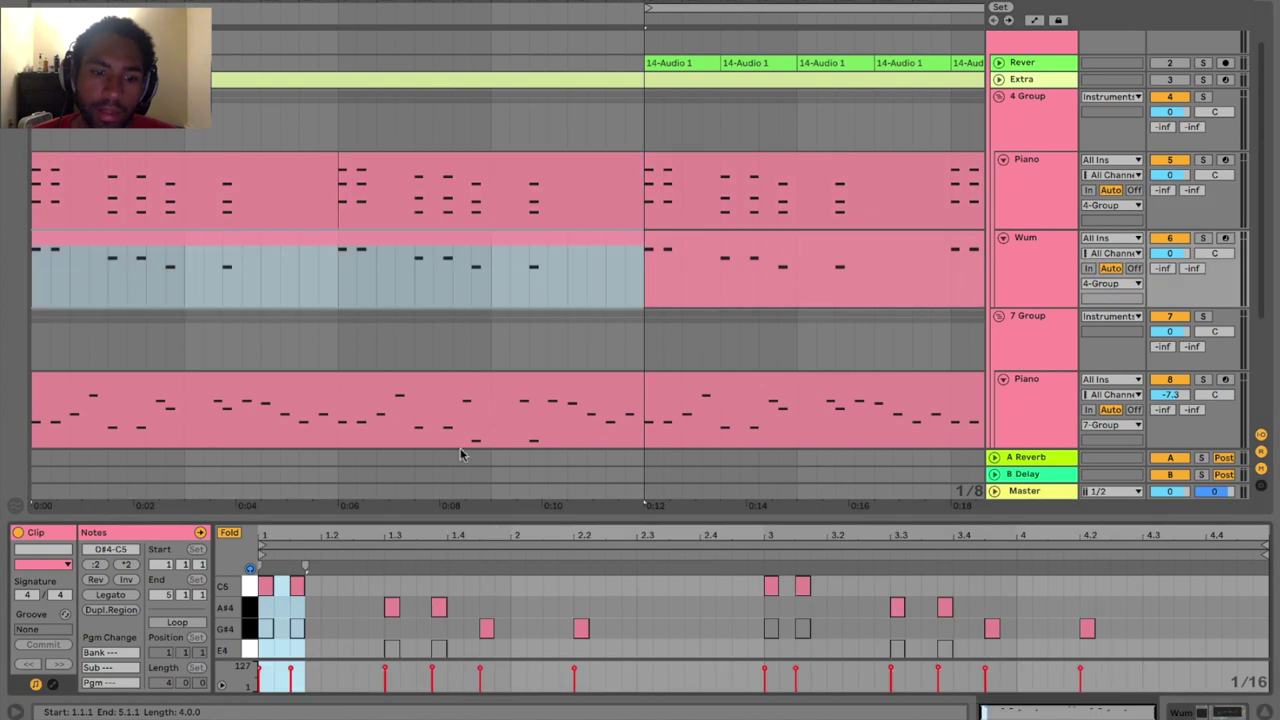
{"action": "left_click_drag", "start_coordinate": [485, 517], "coordinate": [460, 277]}
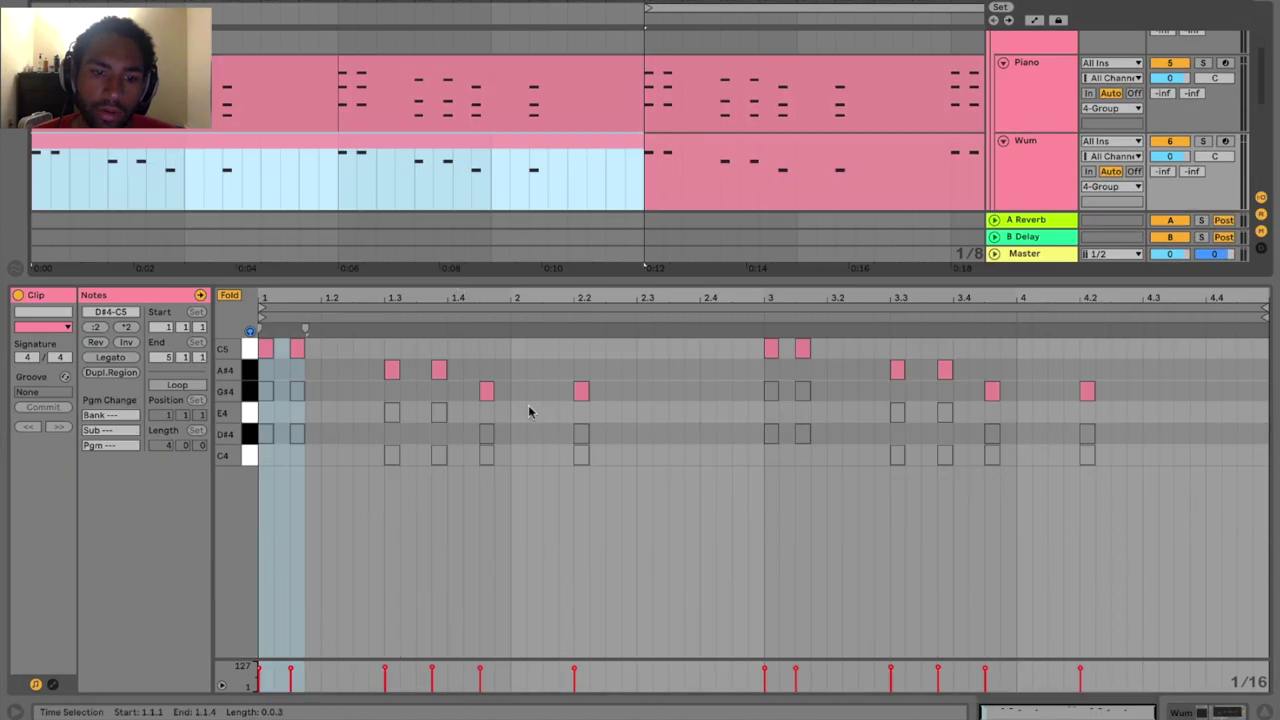
Step: Examine the Wum clip's top melody by selecting its opening C5 notes, the G#4 at 2.2 and the A#4 notes from 3.3
{"action": "left_click", "coordinate": [530, 411]}
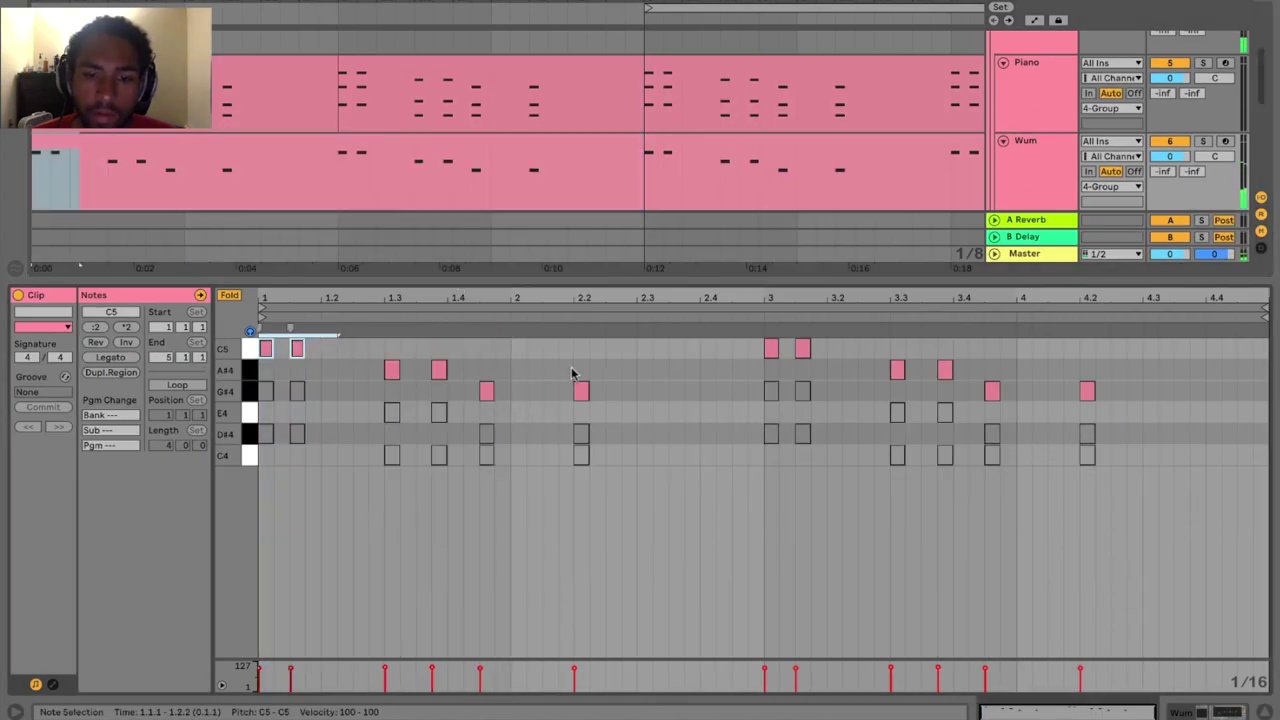
{"action": "left_click_drag", "start_coordinate": [573, 370], "coordinate": [618, 392]}
{"action": "left_click_drag", "start_coordinate": [722, 344], "coordinate": [1007, 368]}
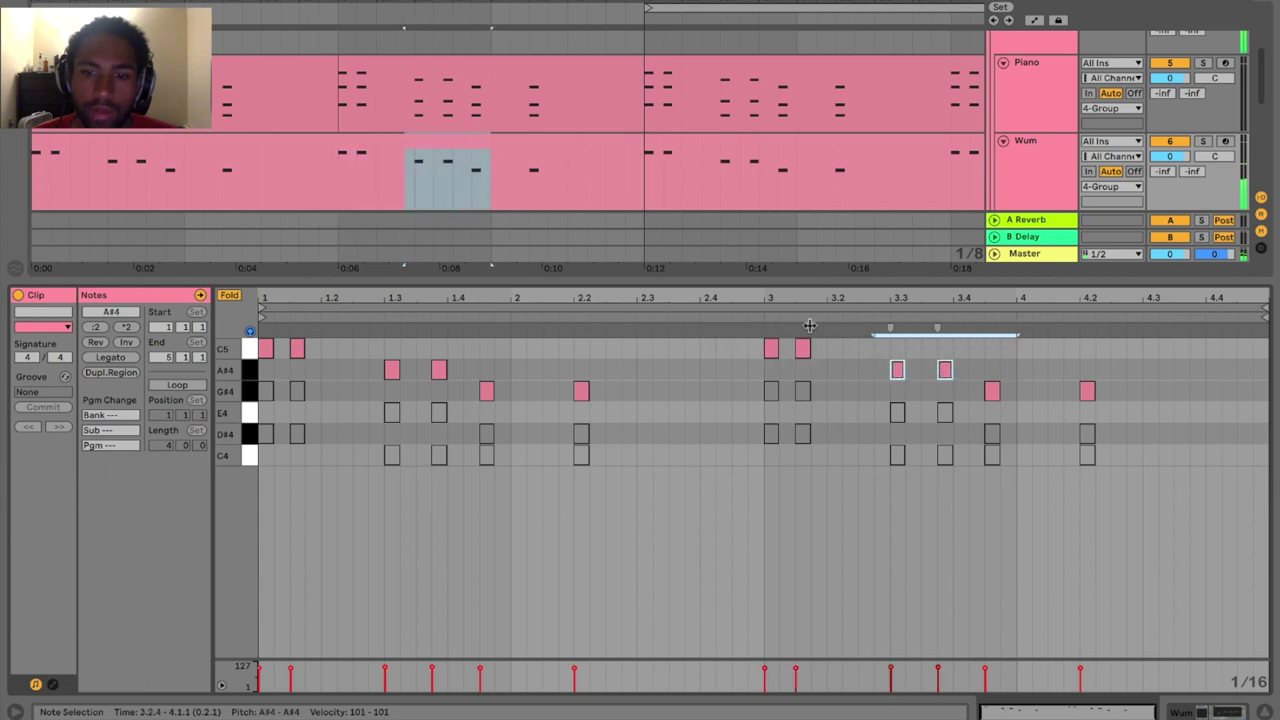
Step: Shrink the detail view and play the arrangement with the 4 Group's Piano track devices shown
{"action": "left_click_drag", "start_coordinate": [788, 278], "coordinate": [746, 522]}
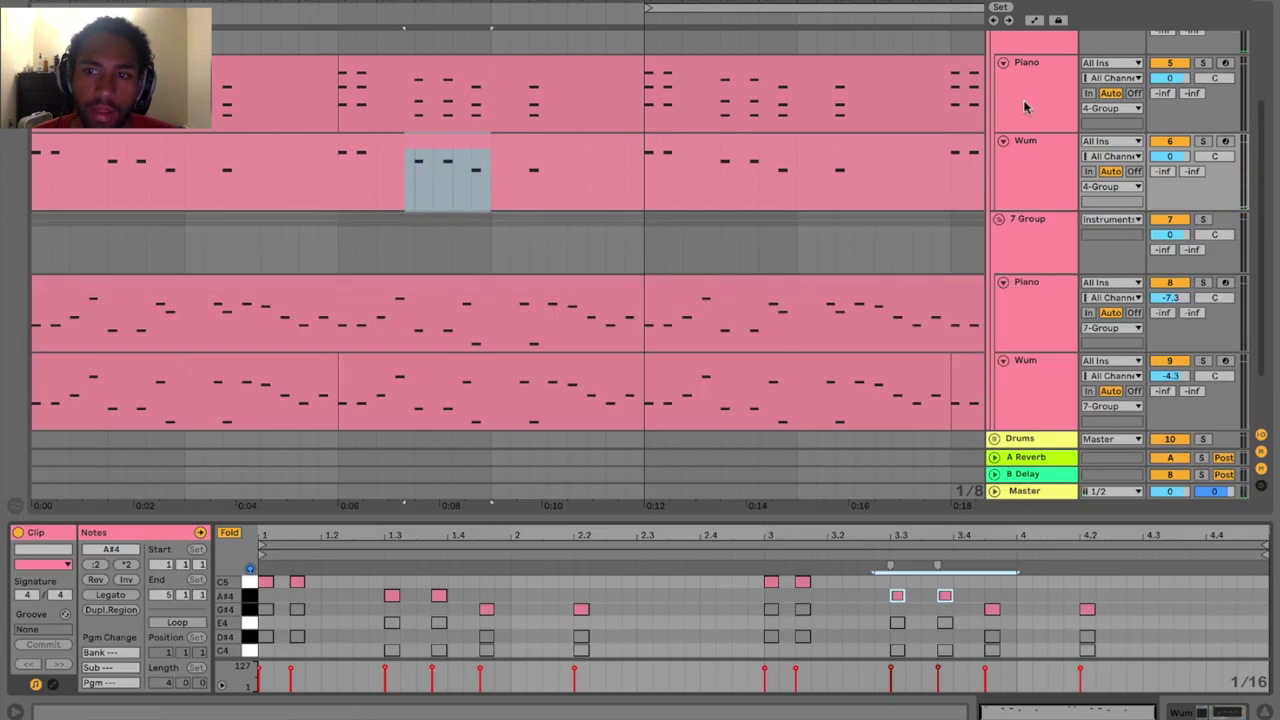
{"action": "left_click", "coordinate": [1025, 107]}
{"action": "key", "text": "space"}
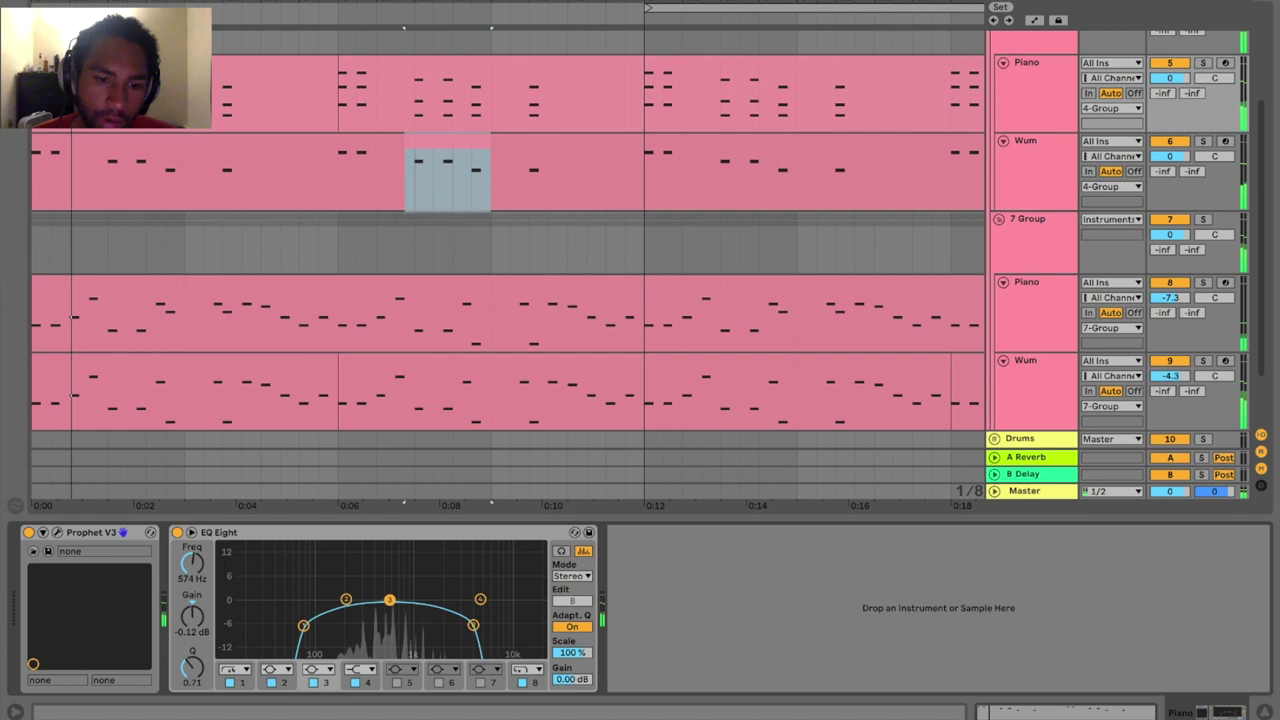
Step: Sweep band 3 of the Piano track's EQ Eight, settling near 484 Hz and 1.36 dB, and slightly lower the high-cut frequency
{"action": "left_click_drag", "start_coordinate": [390, 600], "coordinate": [362, 593]}
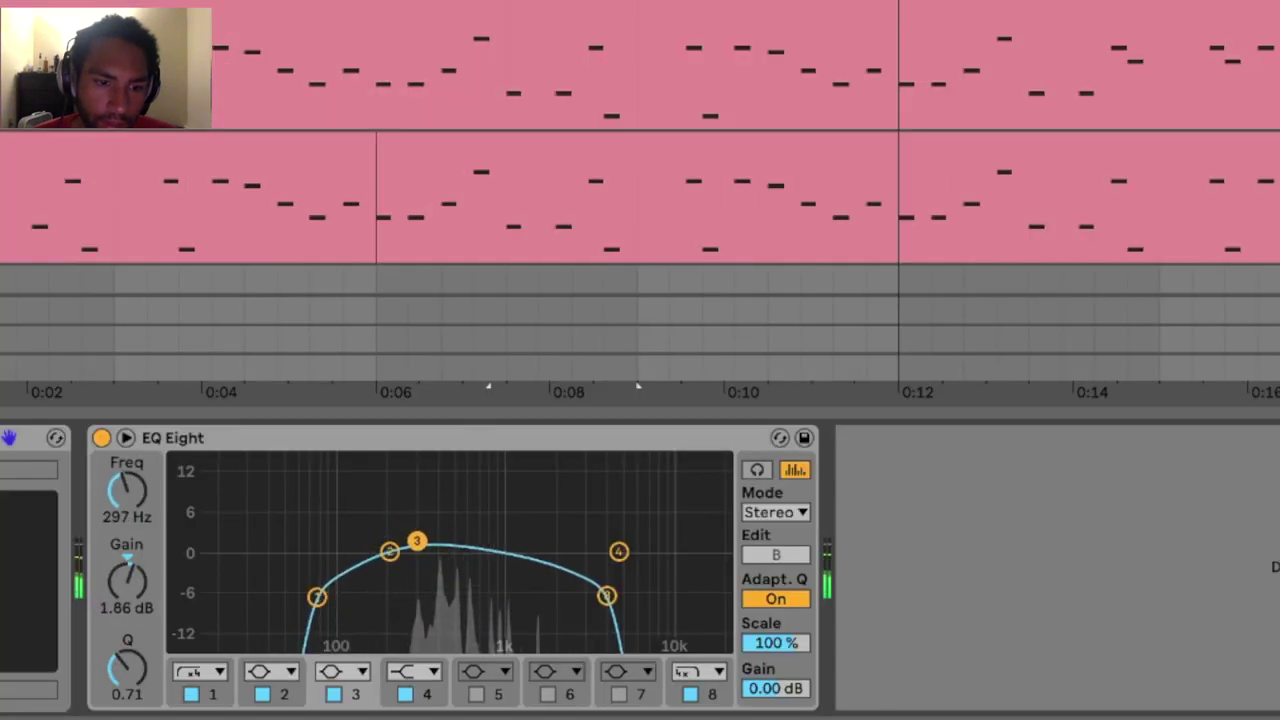
{"action": "left_click_drag", "start_coordinate": [417, 541], "coordinate": [455, 528]}
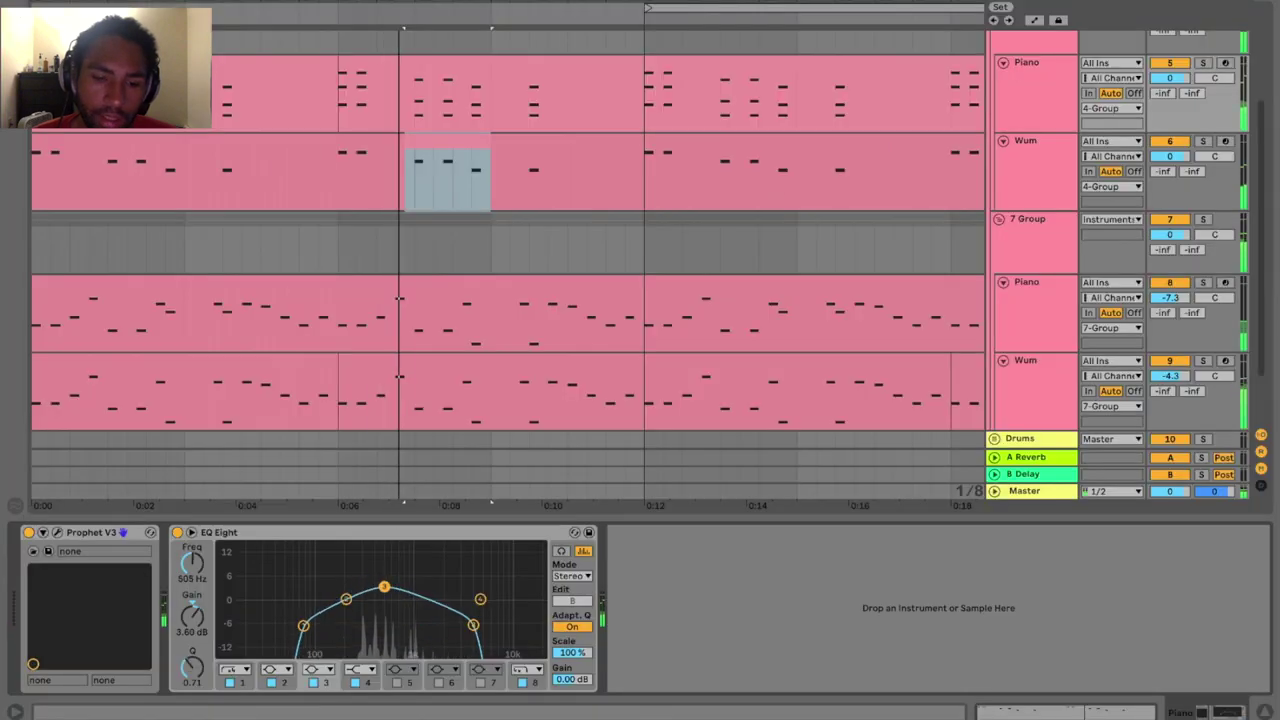
{"action": "left_click_drag", "start_coordinate": [384, 587], "coordinate": [380, 584]}
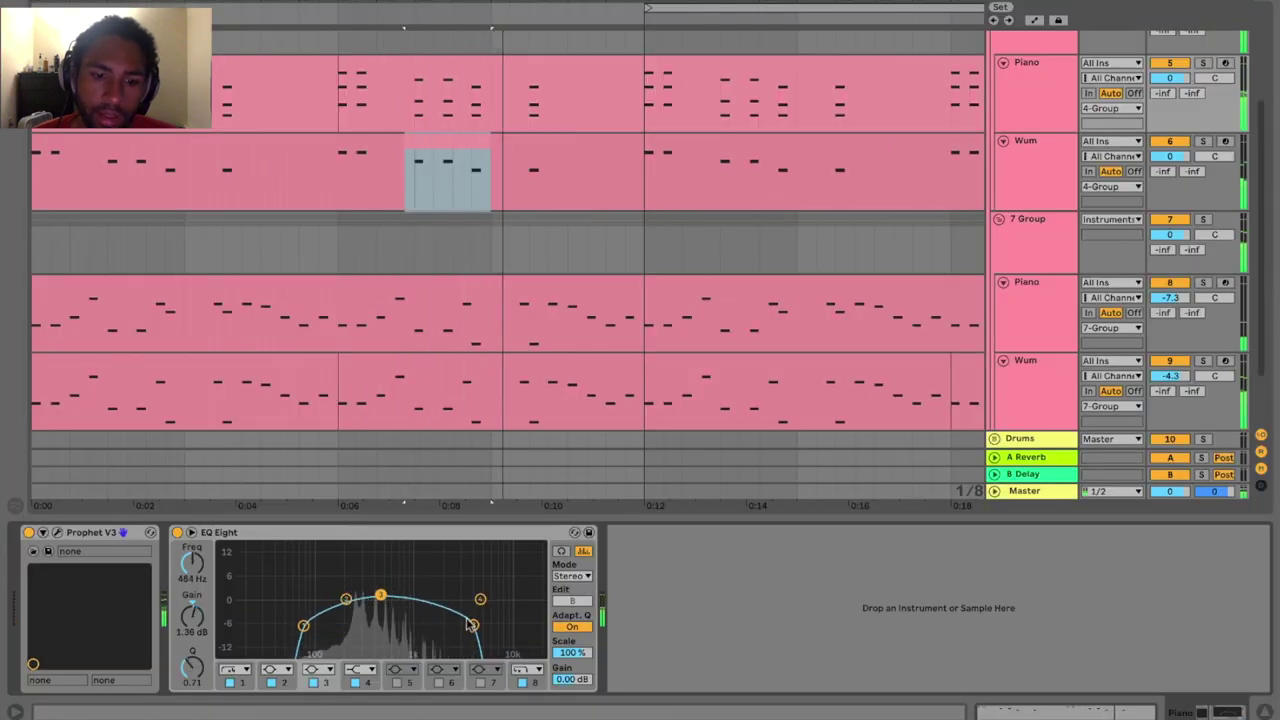
{"action": "mouse_move", "coordinate": [473, 625]}
{"action": "left_mouse_down"}
{"action": "mouse_move", "coordinate": [520, 624]}
{"action": "mouse_move", "coordinate": [468, 627]}
{"action": "left_mouse_up"}
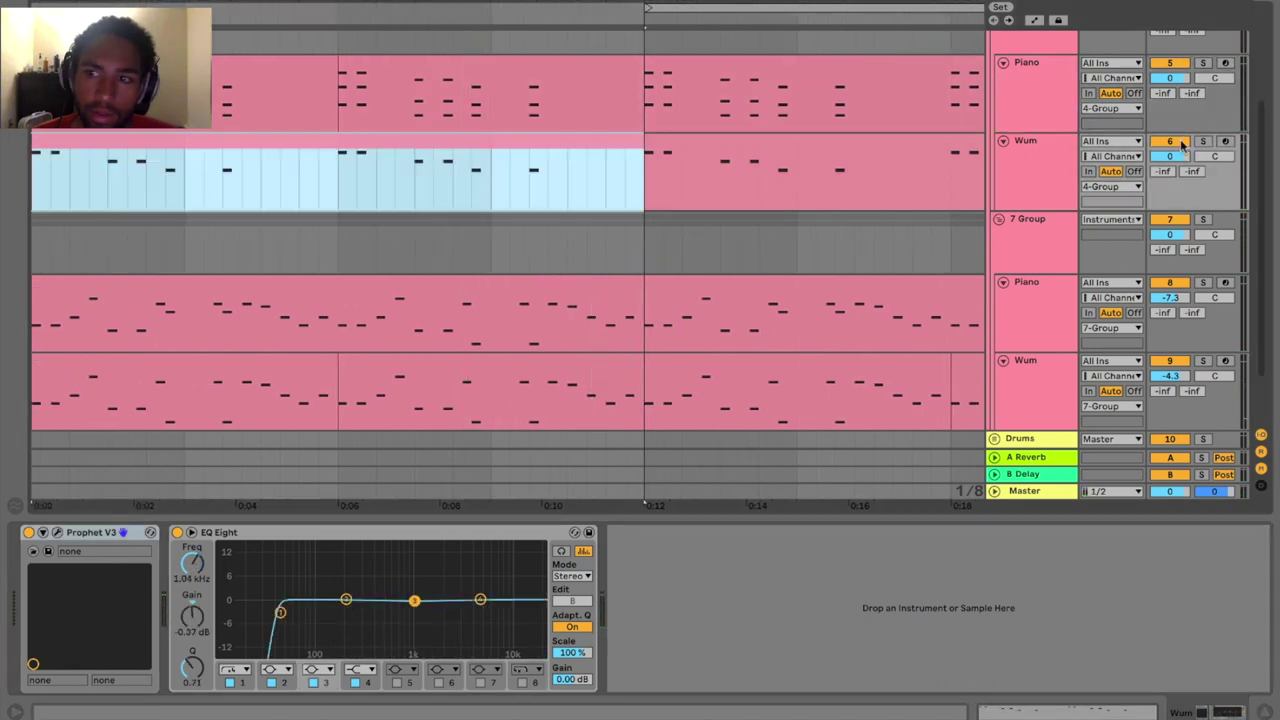
Step: Solo the 4 Group's Wum track and audition EQ Eight band 3 around 2.06 kHz and 4.83 dB, returning it to 1.04 kHz and -0.37 dB
{"action": "left_click", "coordinate": [1203, 141]}
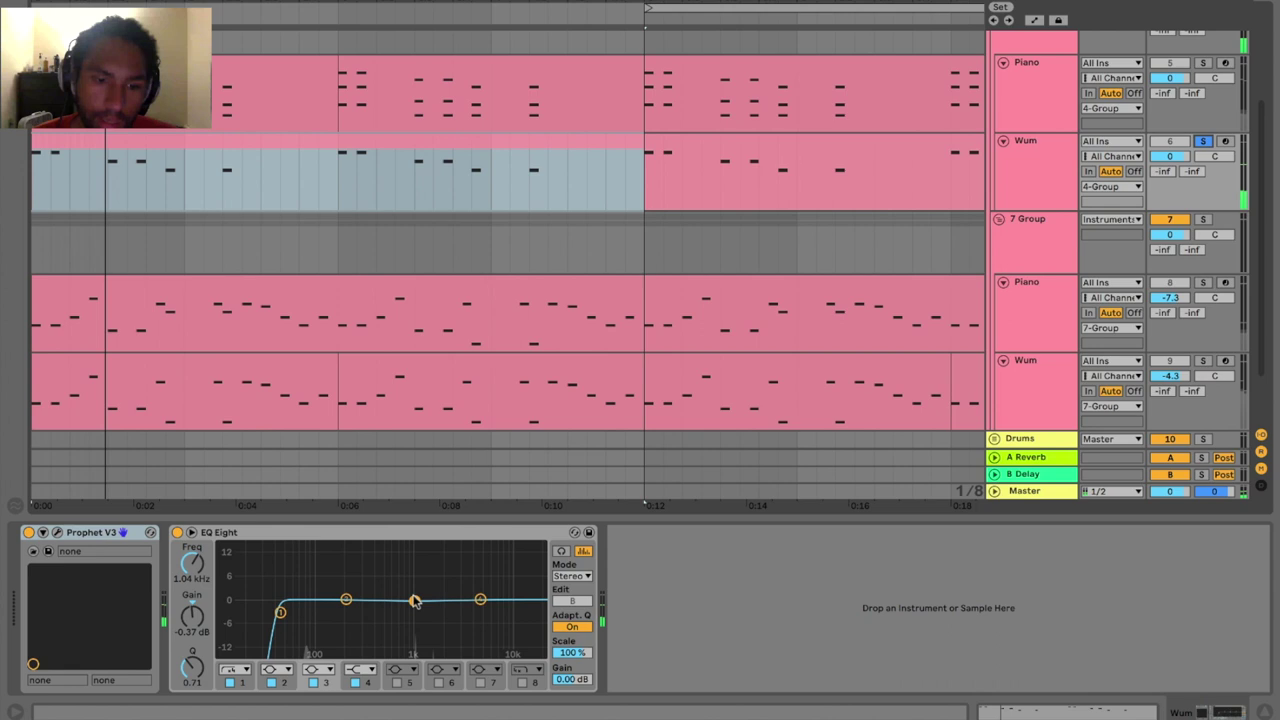
{"action": "left_click_drag", "start_coordinate": [415, 601], "coordinate": [442, 582]}
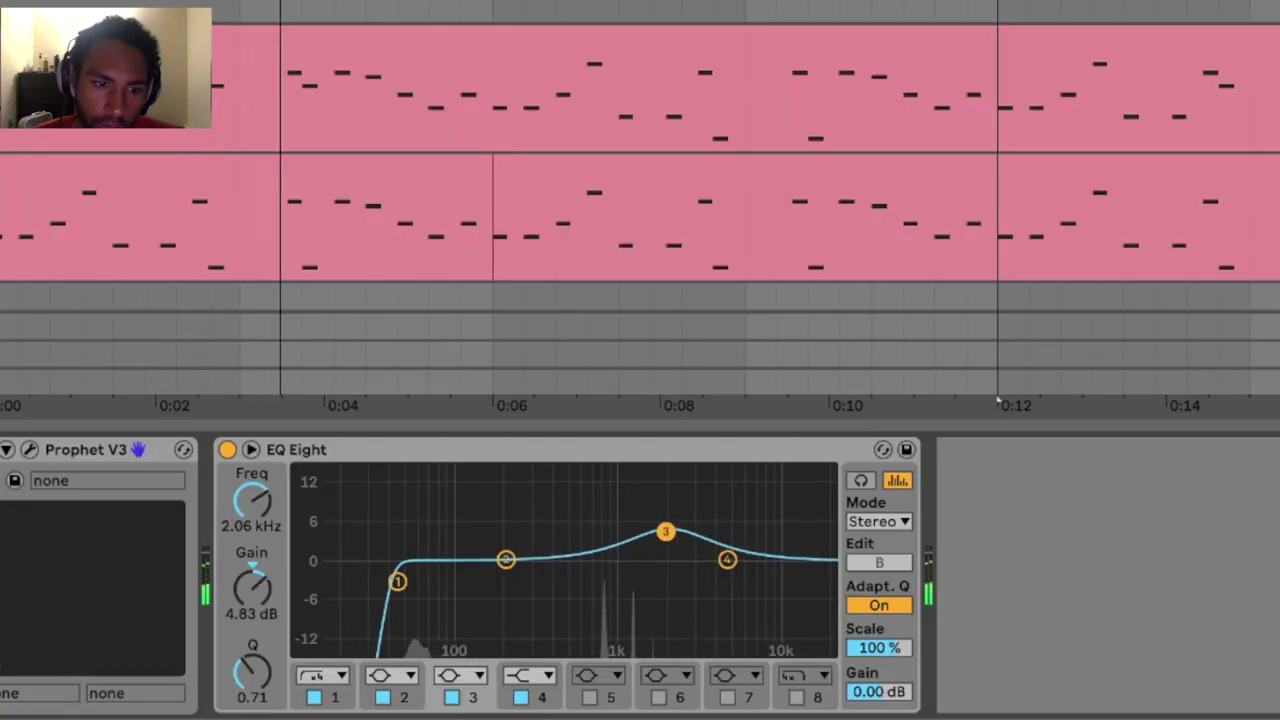
{"action": "left_click_drag", "start_coordinate": [665, 531], "coordinate": [620, 562]}
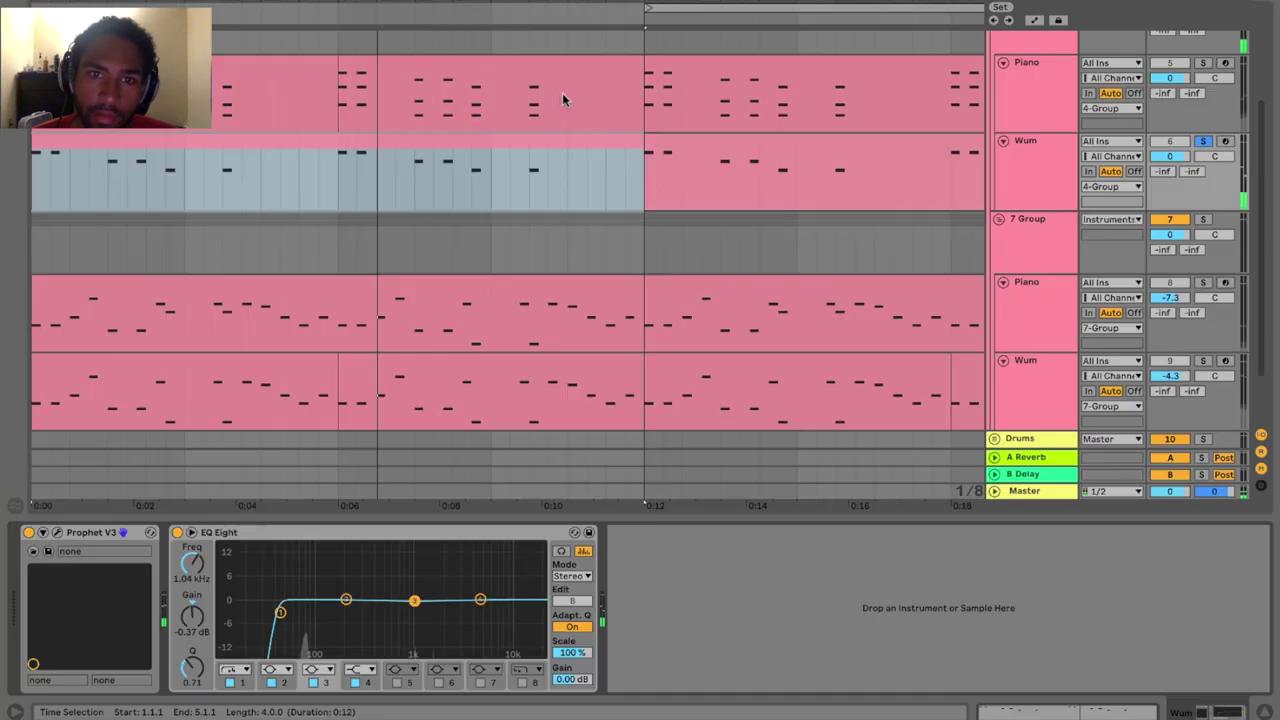
{"action": "scroll", "coordinate": [996, 93], "scroll_direction": "up", "scroll_amount": 3}
{"action": "left_click", "coordinate": [1036, 136]}
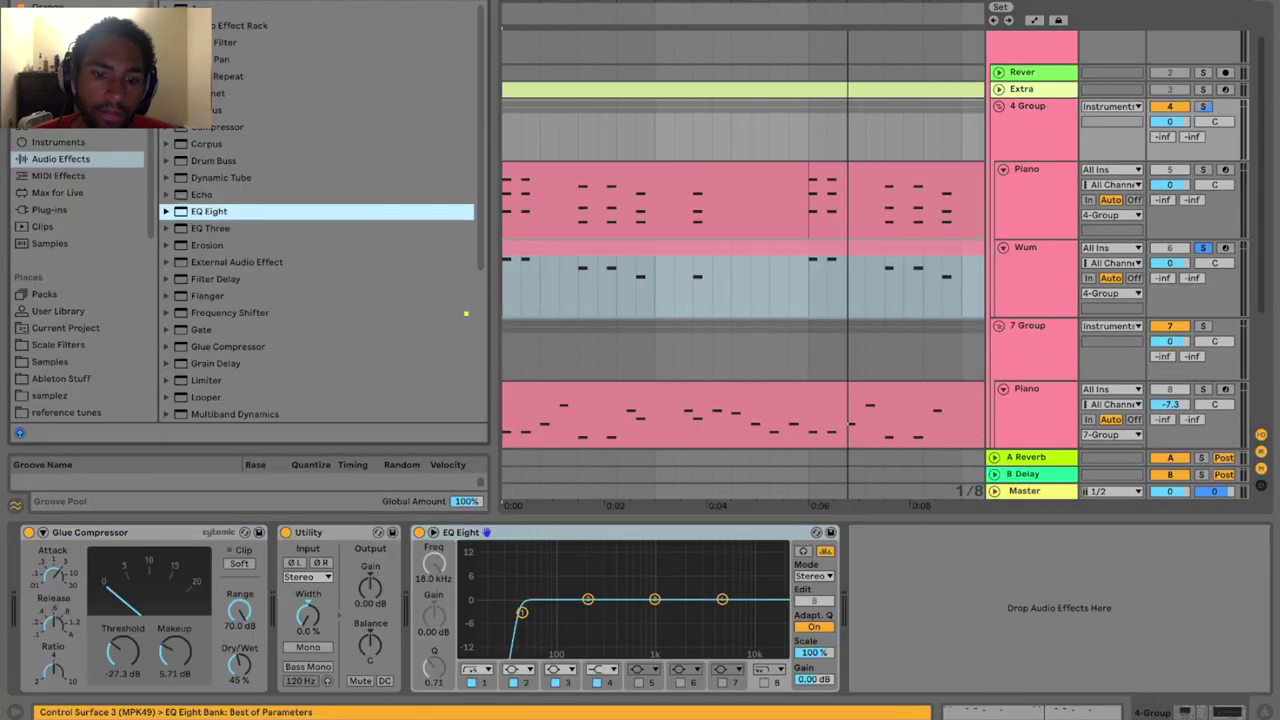
{"action": "key", "text": "ctrl+alt+b"}
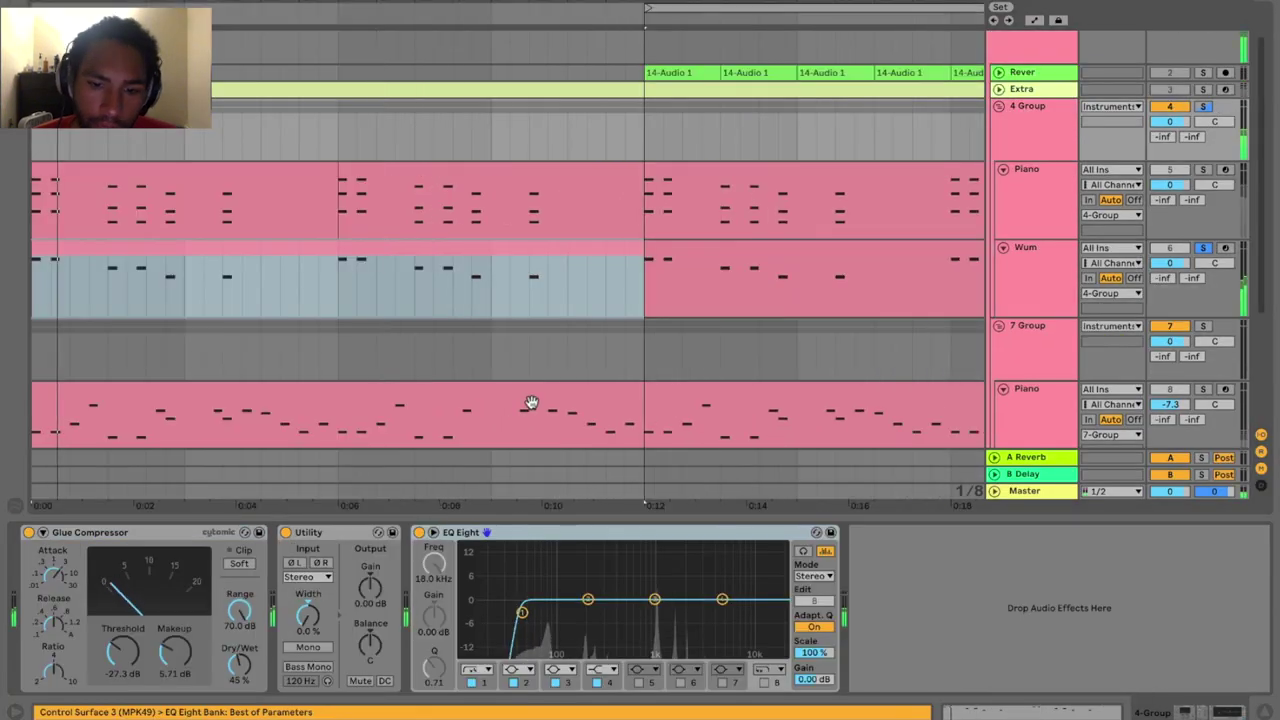
{"action": "left_click", "coordinate": [1206, 108]}
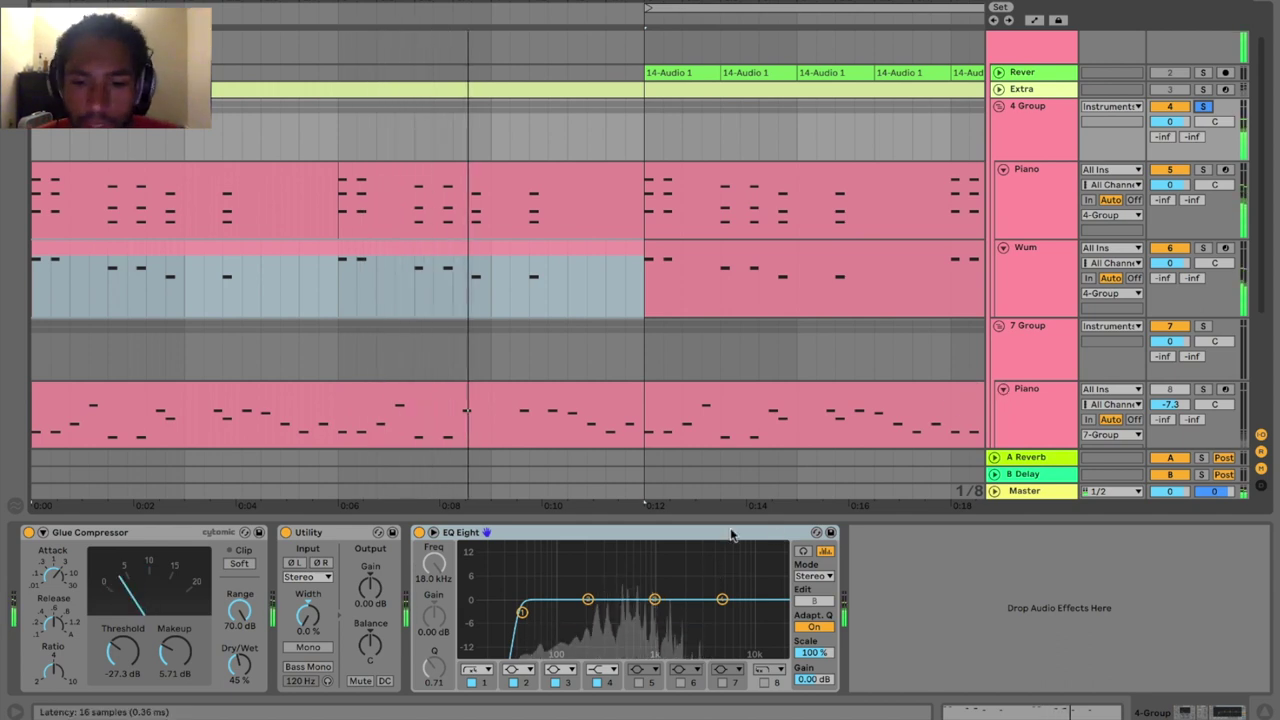
{"action": "key", "text": "space"}
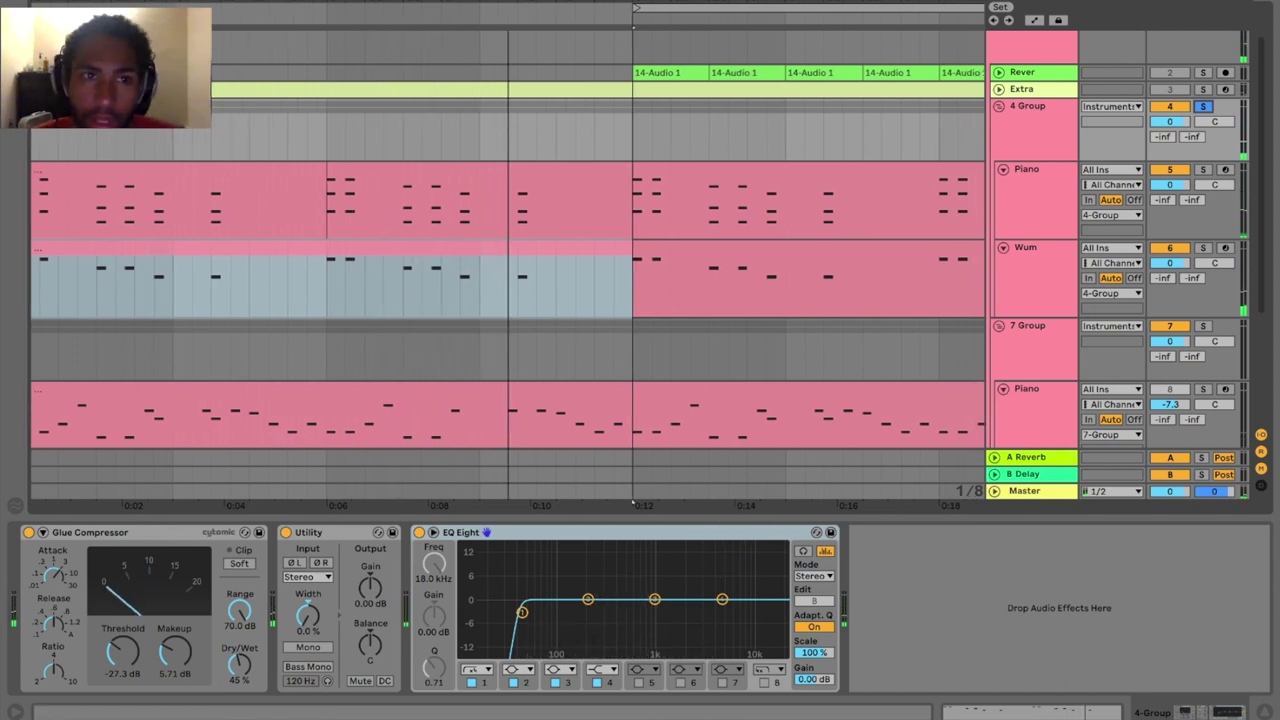
Step: Play the 7 Group soloed and show its EQ Eight
{"action": "scroll", "coordinate": [643, 335], "scroll_direction": "down", "scroll_amount": 2}
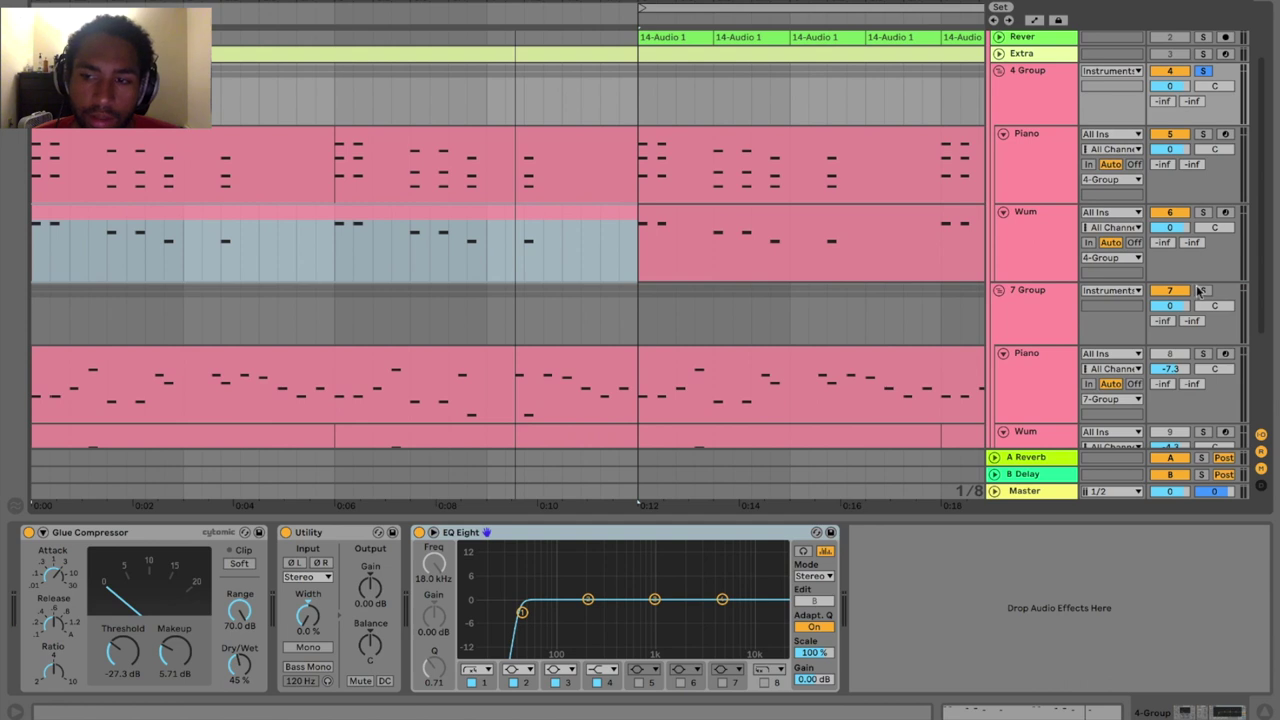
{"action": "scroll", "coordinate": [1204, 292], "scroll_direction": "down", "scroll_amount": 4}
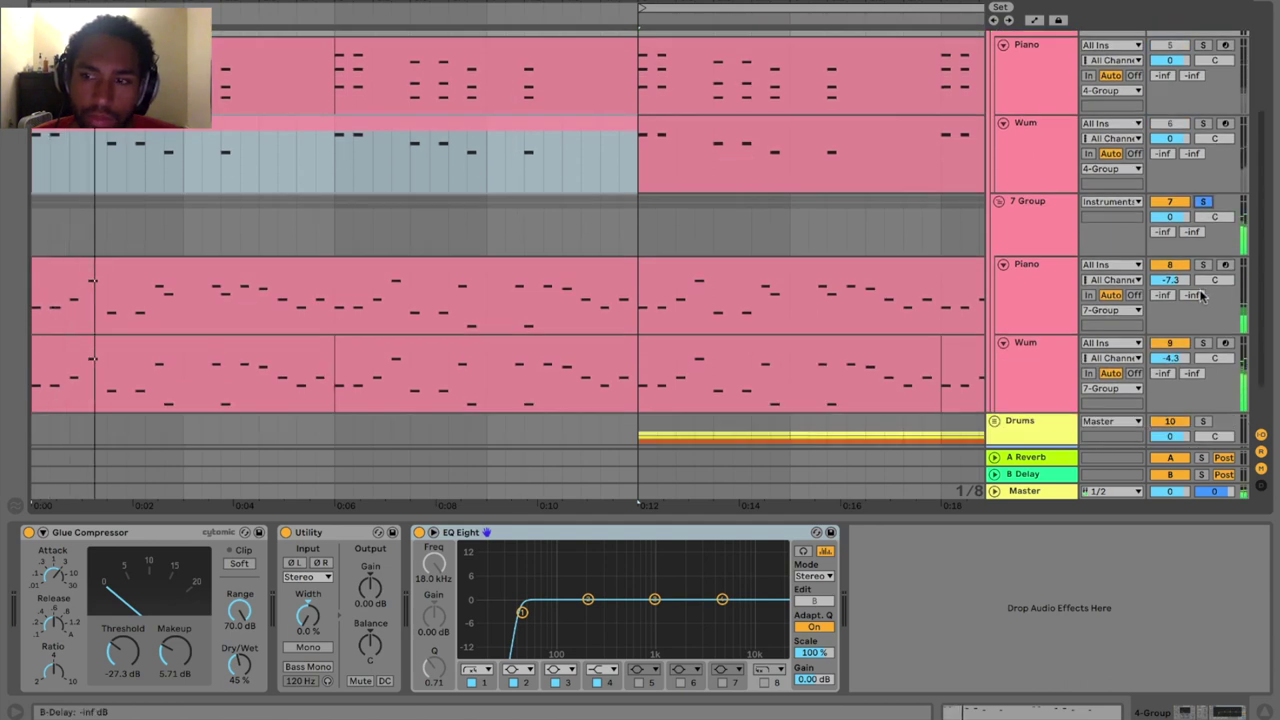
{"action": "left_click", "coordinate": [1040, 212]}
Step: Try raising the 7 Group's EQ Eight high cut to 14.7 kHz, undo that change and unsolo the group
{"action": "left_click_drag", "start_coordinate": [319, 637], "coordinate": [372, 631]}
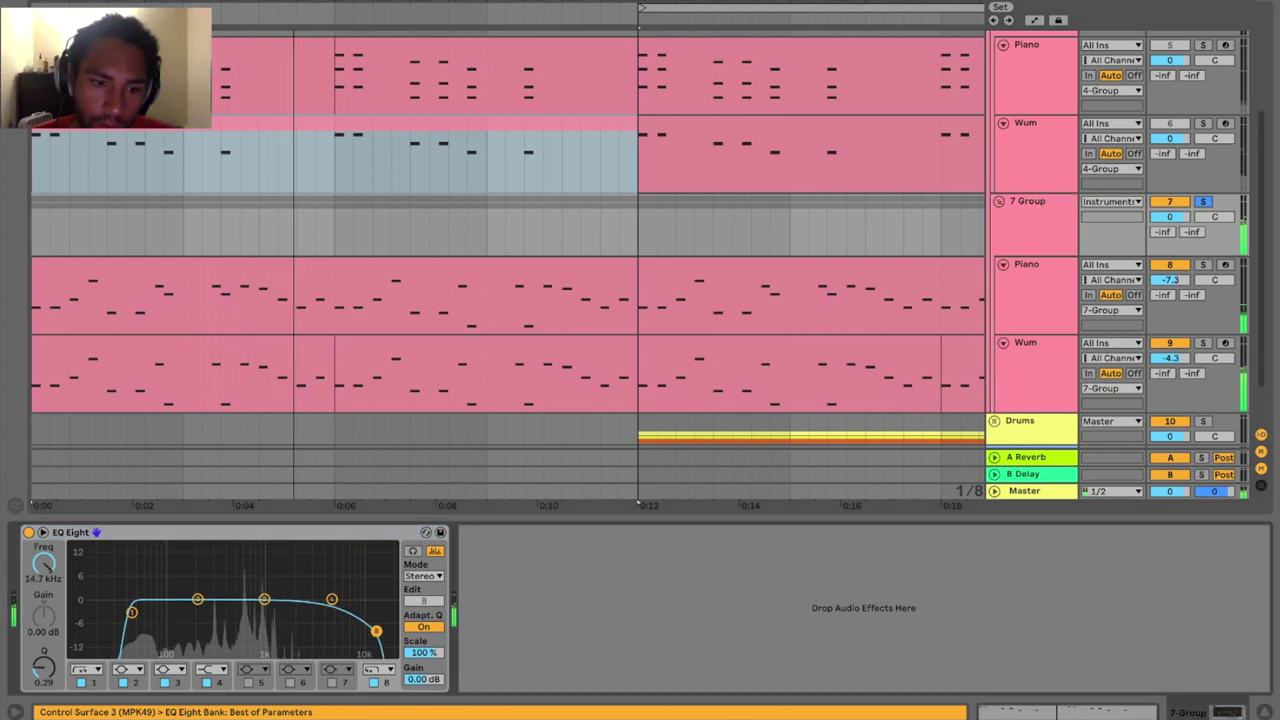
{"action": "key", "text": "super+z"}
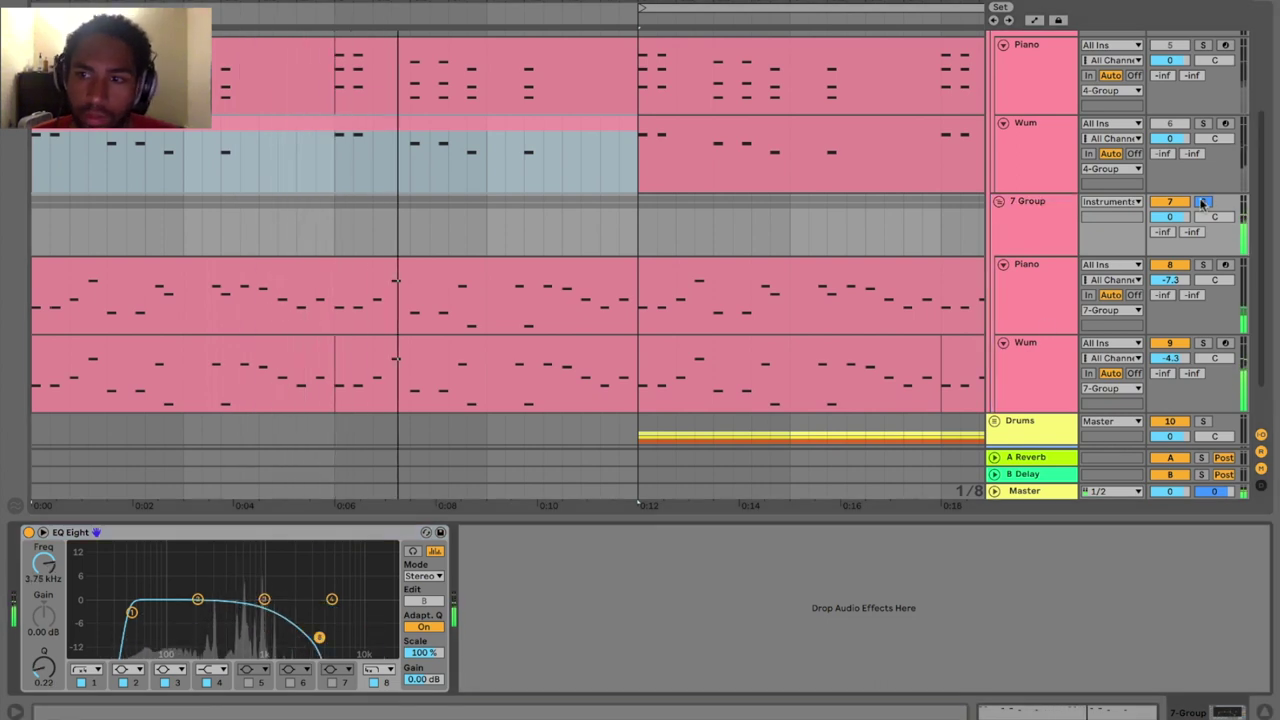
{"action": "left_click", "coordinate": [1203, 202]}
Step: Open the 7 Group's first Piano clip and enlarge the clip detail view to show all its note rows
{"action": "scroll", "coordinate": [978, 225], "scroll_direction": "up", "scroll_amount": 5}
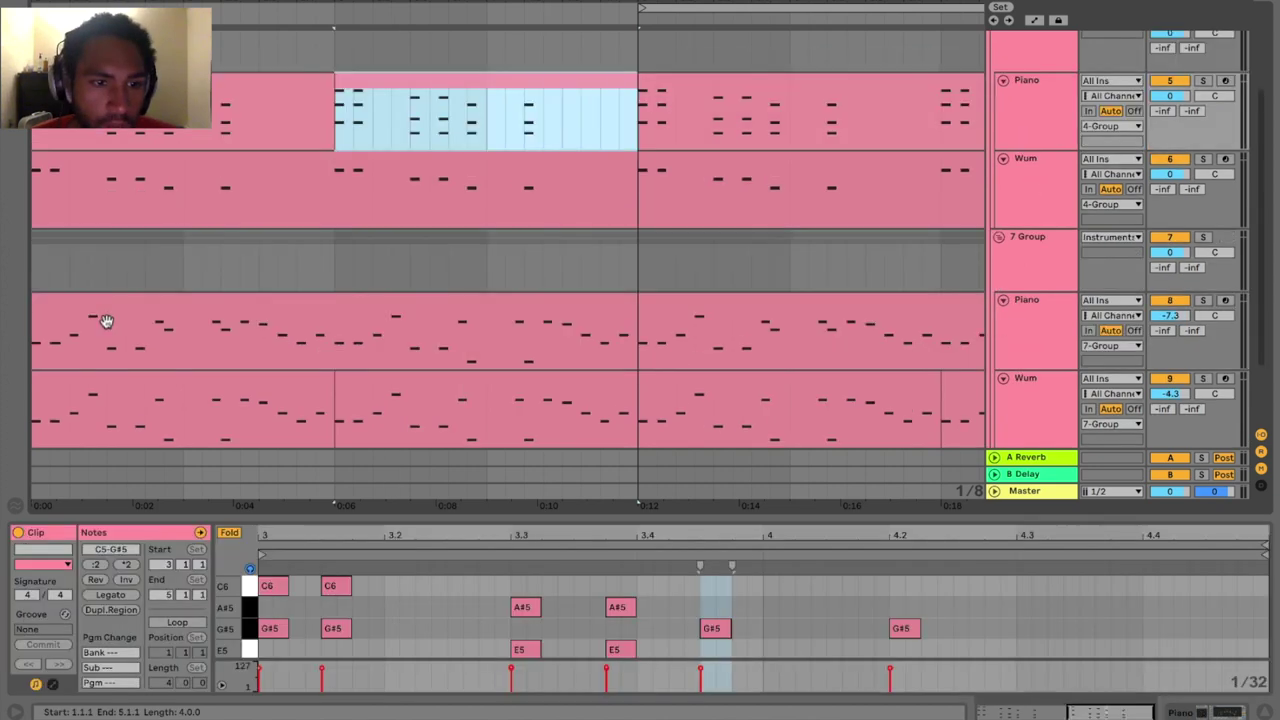
{"action": "left_click", "coordinate": [105, 302]}
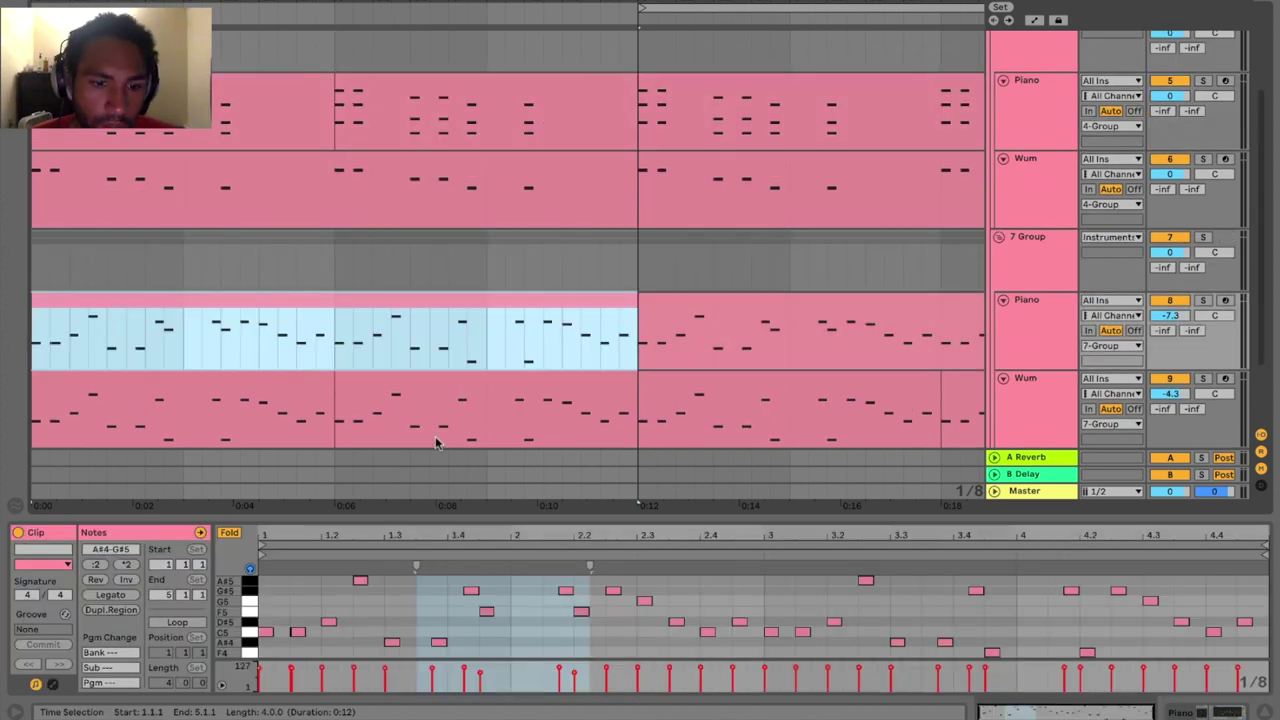
{"action": "left_click_drag", "start_coordinate": [573, 516], "coordinate": [700, 379]}
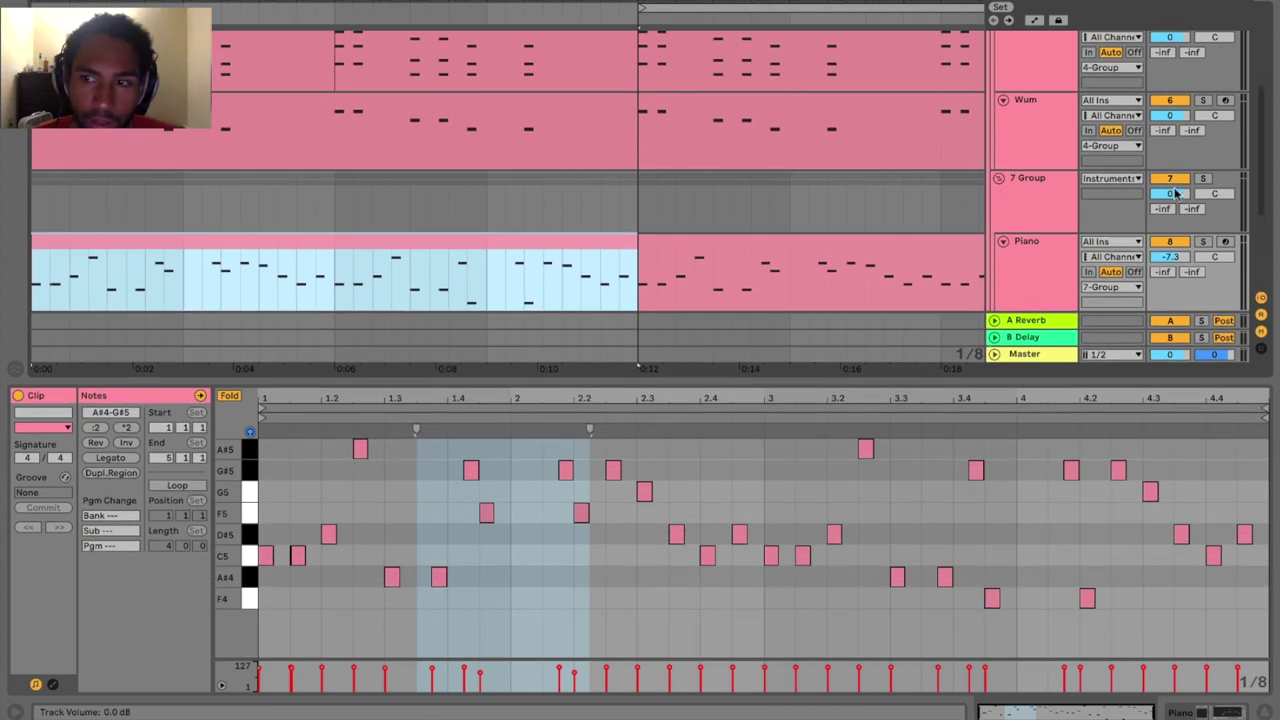
Step: Solo and play the 7 Group while pointing out the second C5 note of its Piano melody
{"action": "left_click", "coordinate": [1203, 178]}
{"action": "key", "text": "space"}
{"action": "left_click", "coordinate": [298, 567]}
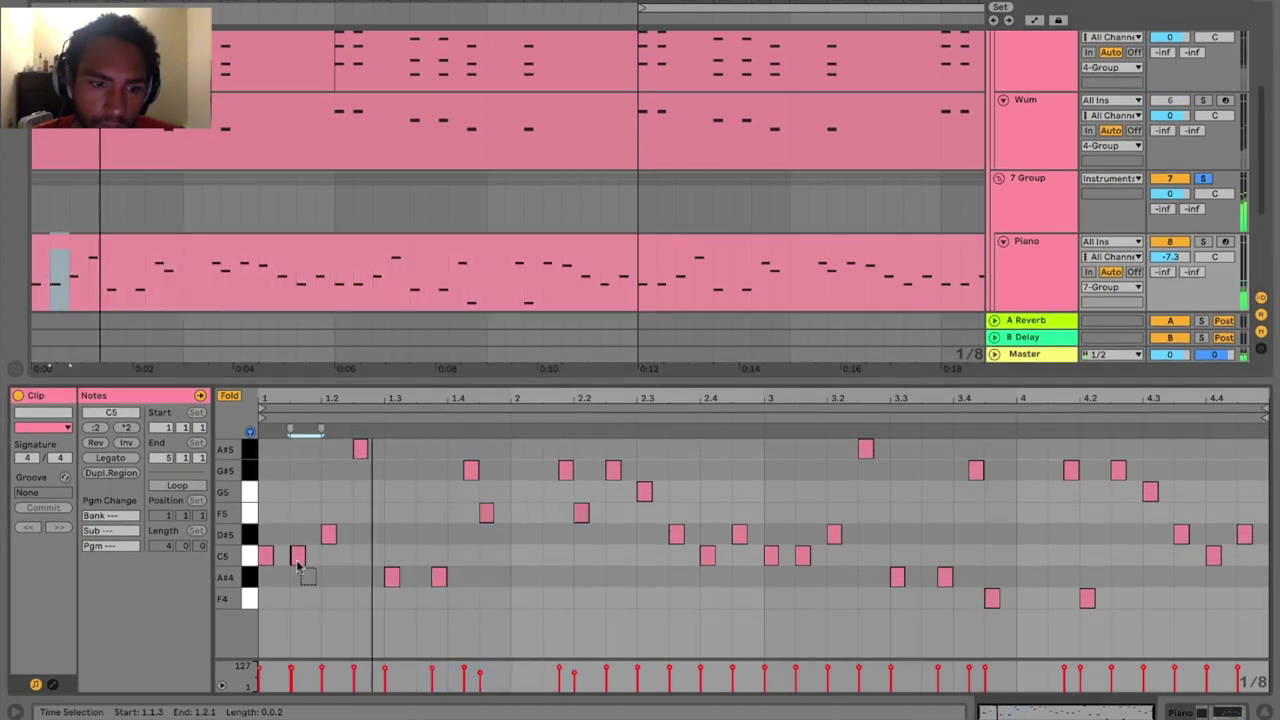
{"action": "left_click", "coordinate": [297, 557]}
Step: Compare the 4 Group's Wum and bar 3 Piano clips with the opening C5 and A#4 notes of the 7 Group's Piano clip
{"action": "left_click", "coordinate": [251, 138]}
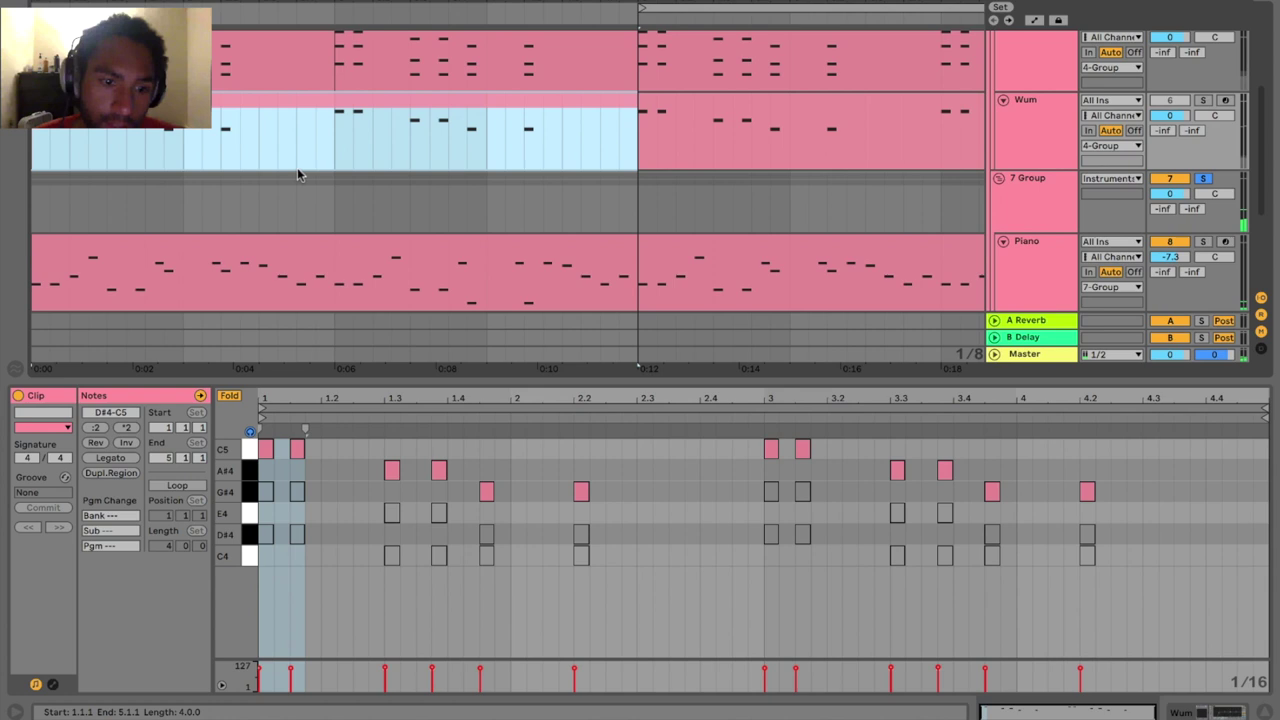
{"action": "left_click", "coordinate": [412, 46]}
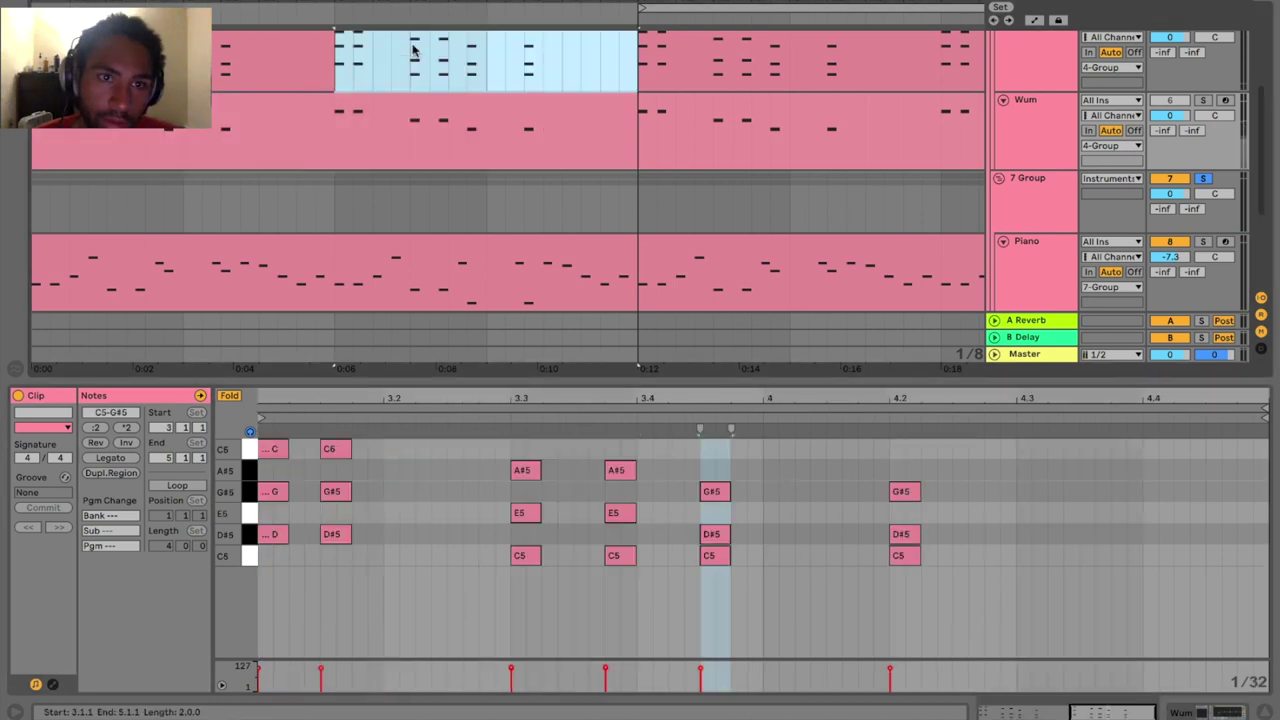
{"action": "left_click", "coordinate": [369, 251]}
{"action": "left_click_drag", "start_coordinate": [336, 590], "coordinate": [259, 546]}
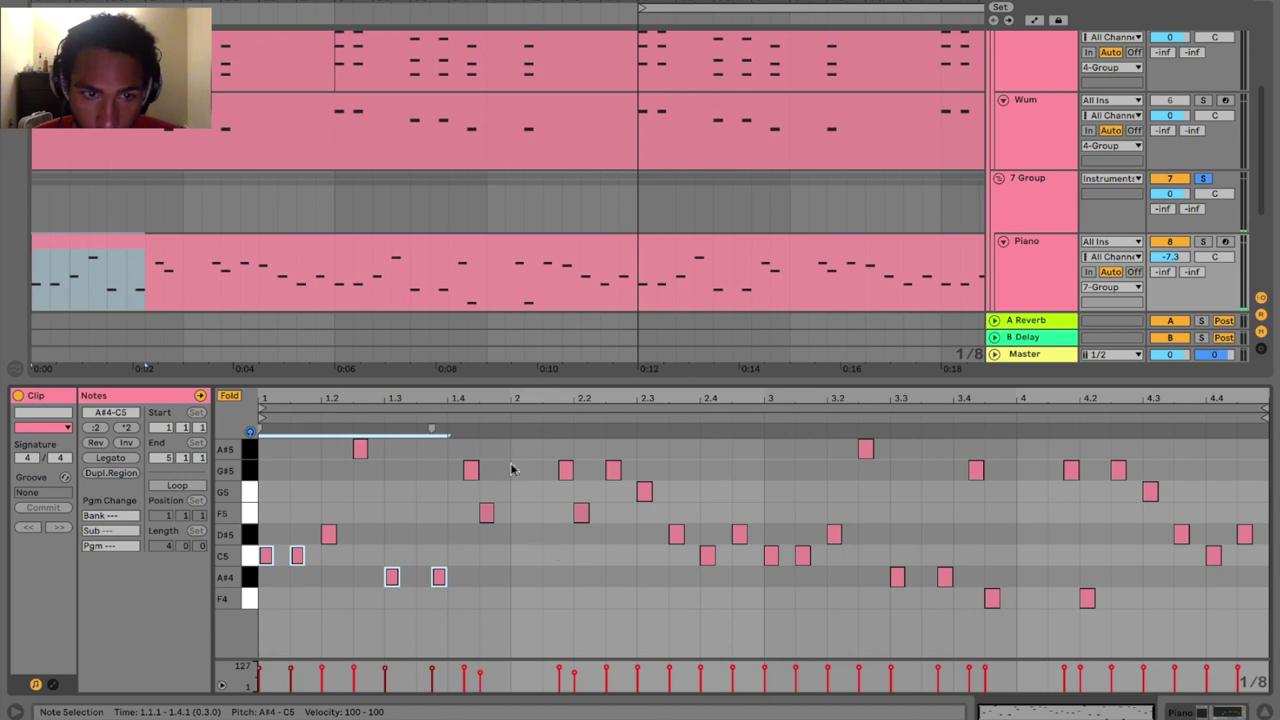
Step: Open the 7 Group's first Wum clip, and select and copy the C4, A#3 and F3 notes of its first two bars
{"action": "scroll", "coordinate": [384, 232], "scroll_direction": "down", "scroll_amount": 5}
{"action": "double_click", "coordinate": [300, 175]}
{"action": "left_click_drag", "start_coordinate": [408, 578], "coordinate": [264, 512]}
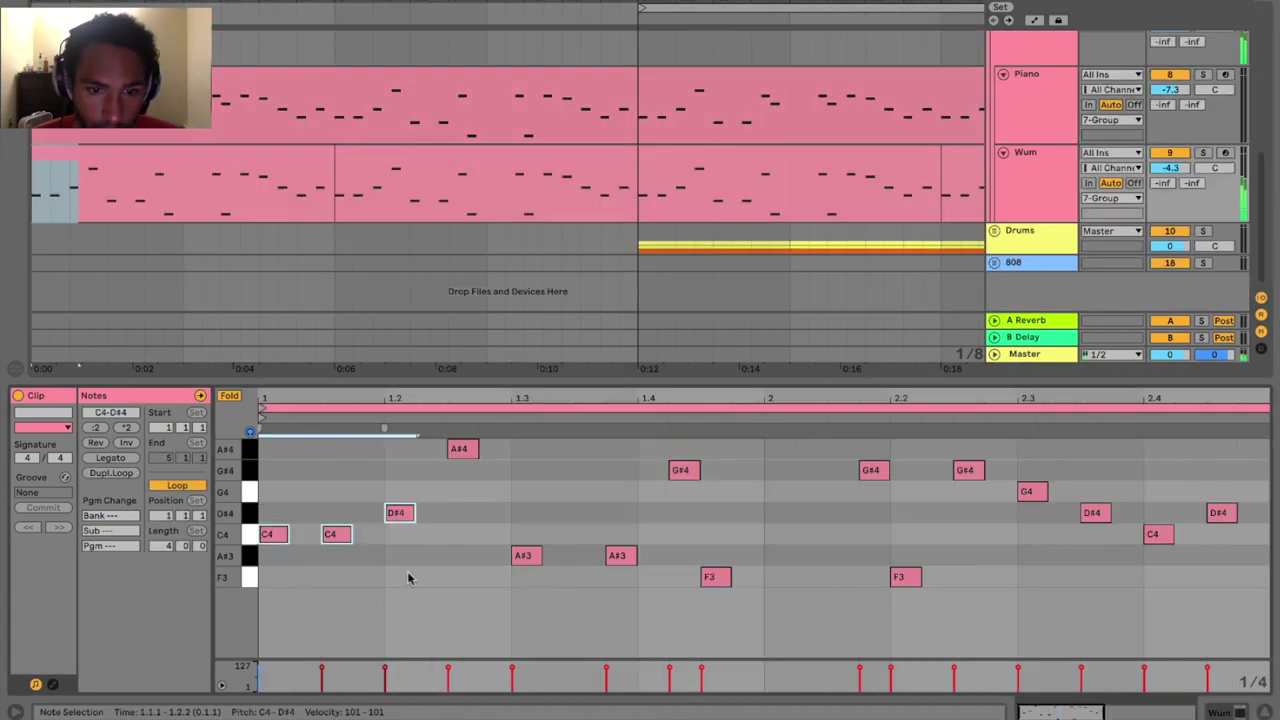
{"action": "left_click_drag", "start_coordinate": [475, 575], "coordinate": [279, 540]}
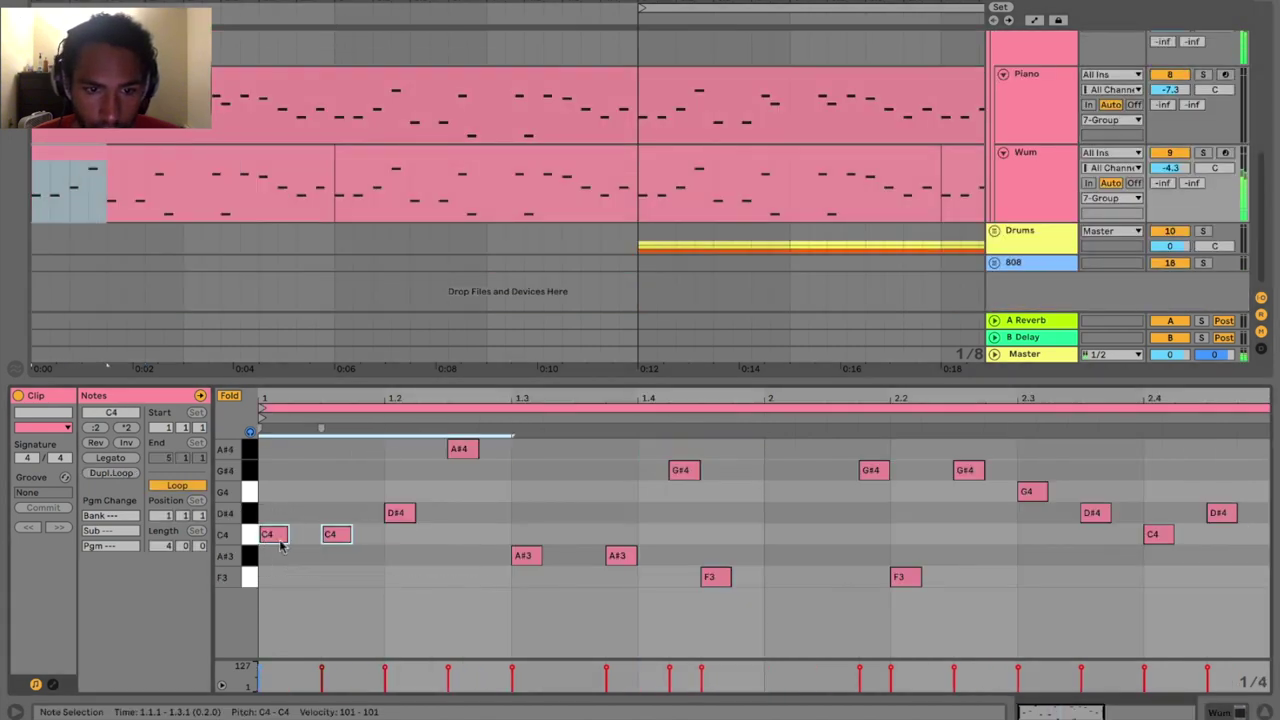
{"action": "left_click_drag", "start_coordinate": [487, 616], "coordinate": [658, 537]}
{"action": "left_click_drag", "start_coordinate": [721, 595], "coordinate": [925, 562]}
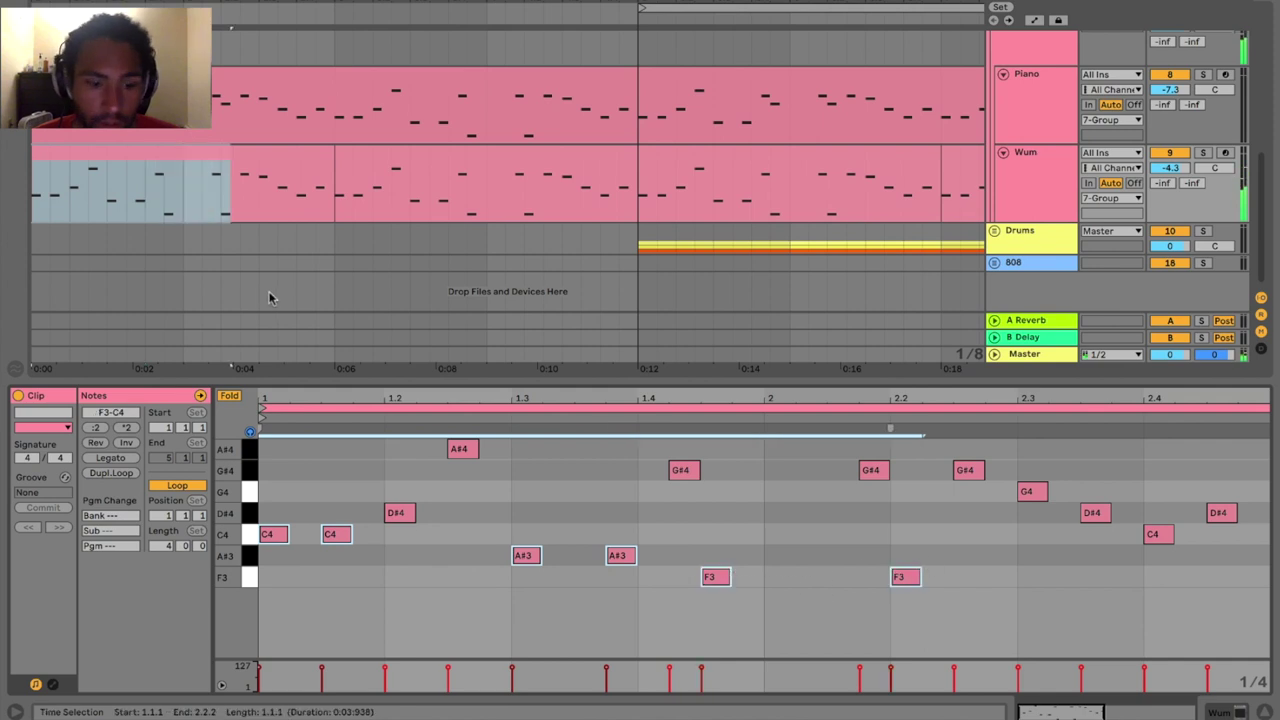
Step: Paste the copied notes at the start of the 4 Group's first Wum clip and raise them an octave to C5, A#4 and F4
{"action": "scroll", "coordinate": [188, 262], "scroll_direction": "up", "scroll_amount": 3}
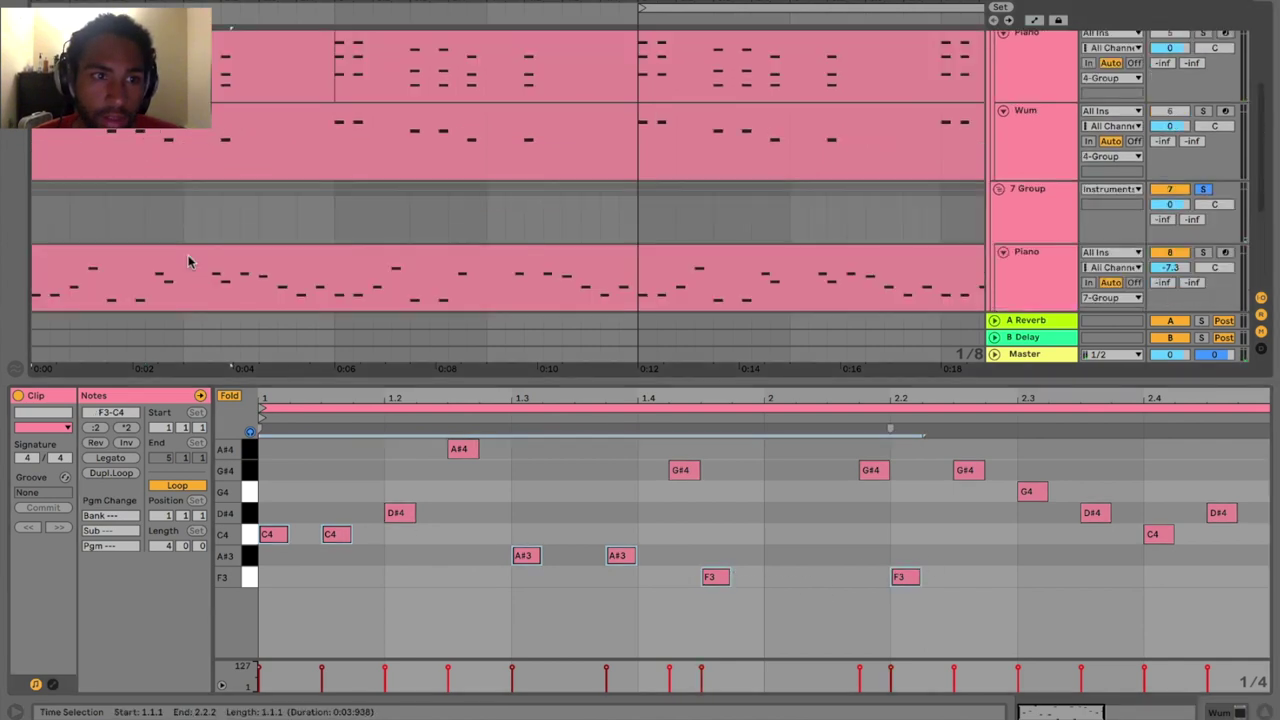
{"action": "scroll", "coordinate": [100, 200], "scroll_direction": "up", "scroll_amount": 2}
{"action": "left_click", "coordinate": [100, 163]}
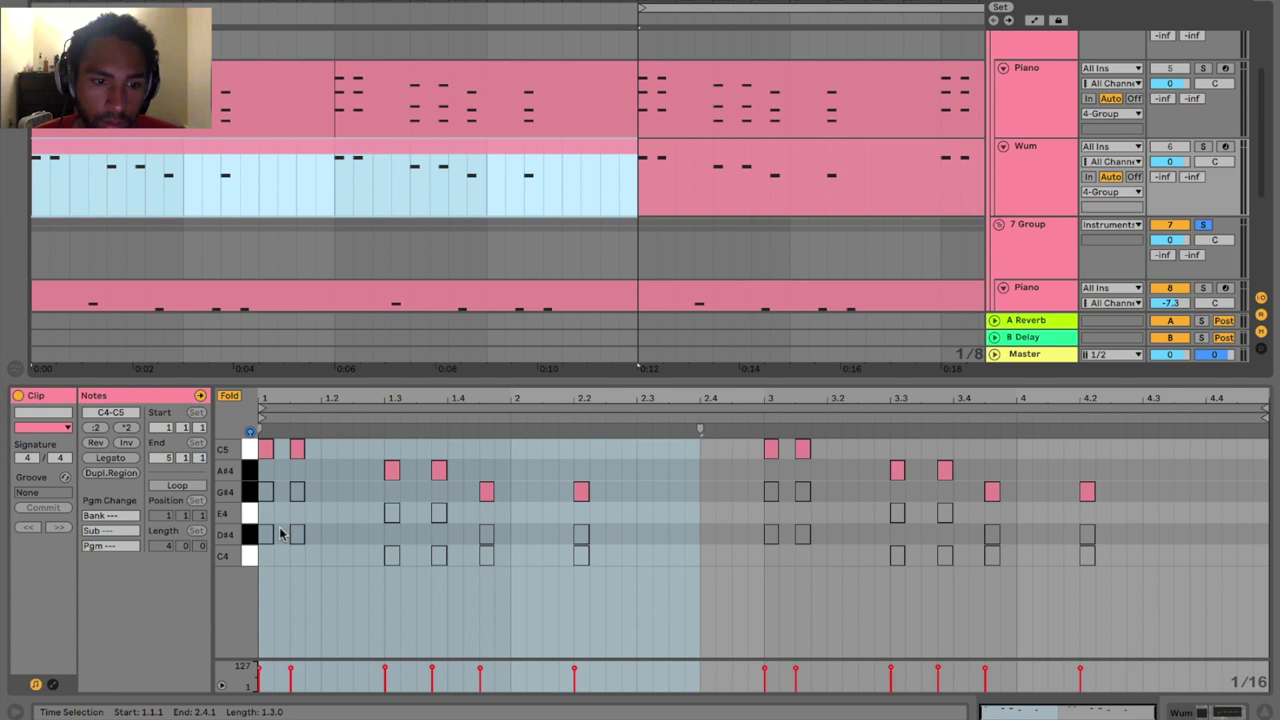
{"action": "left_click", "coordinate": [269, 565]}
{"action": "key", "text": "super+v"}
{"action": "key", "text": "Left"}
{"action": "key", "text": "shift+Up"}
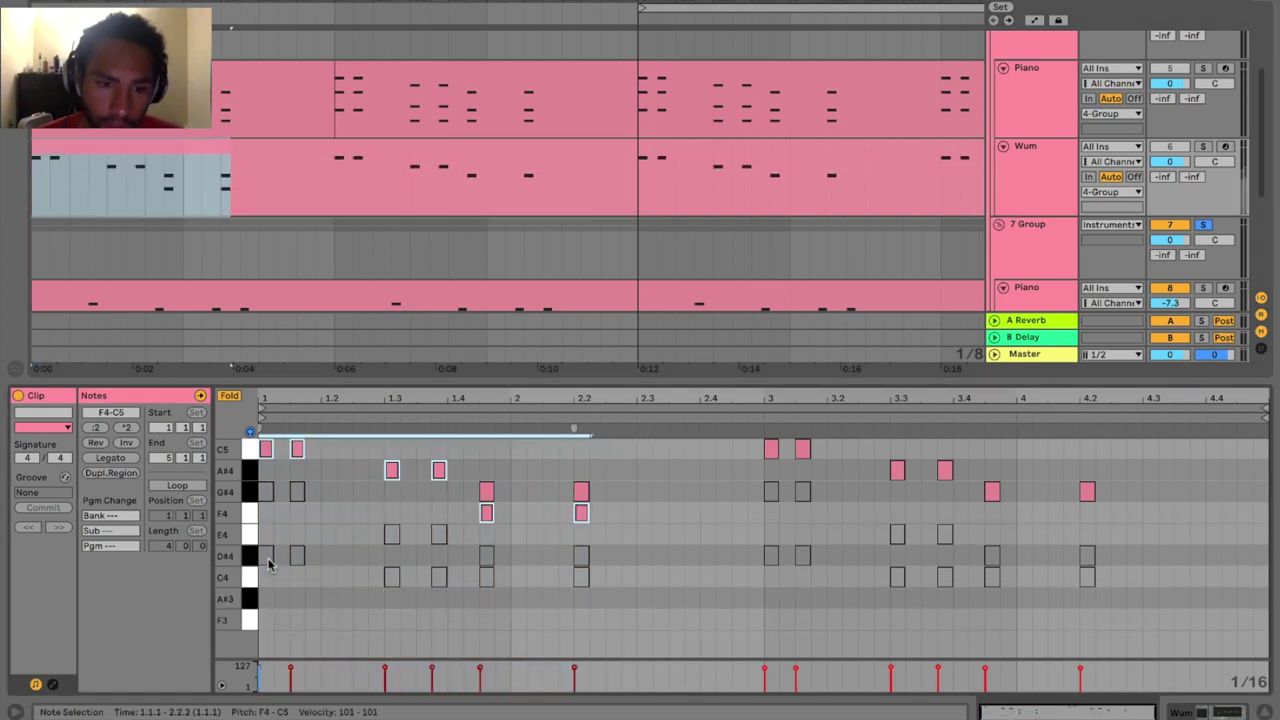
Step: Shift the pasted notes down and up by octaves to compare them with the chords, leaving them at C4, A#3 and F3
{"action": "key", "text": "shift+Down"}
{"action": "key", "text": "shift+Up"}
{"action": "key", "text": "shift+Down"}
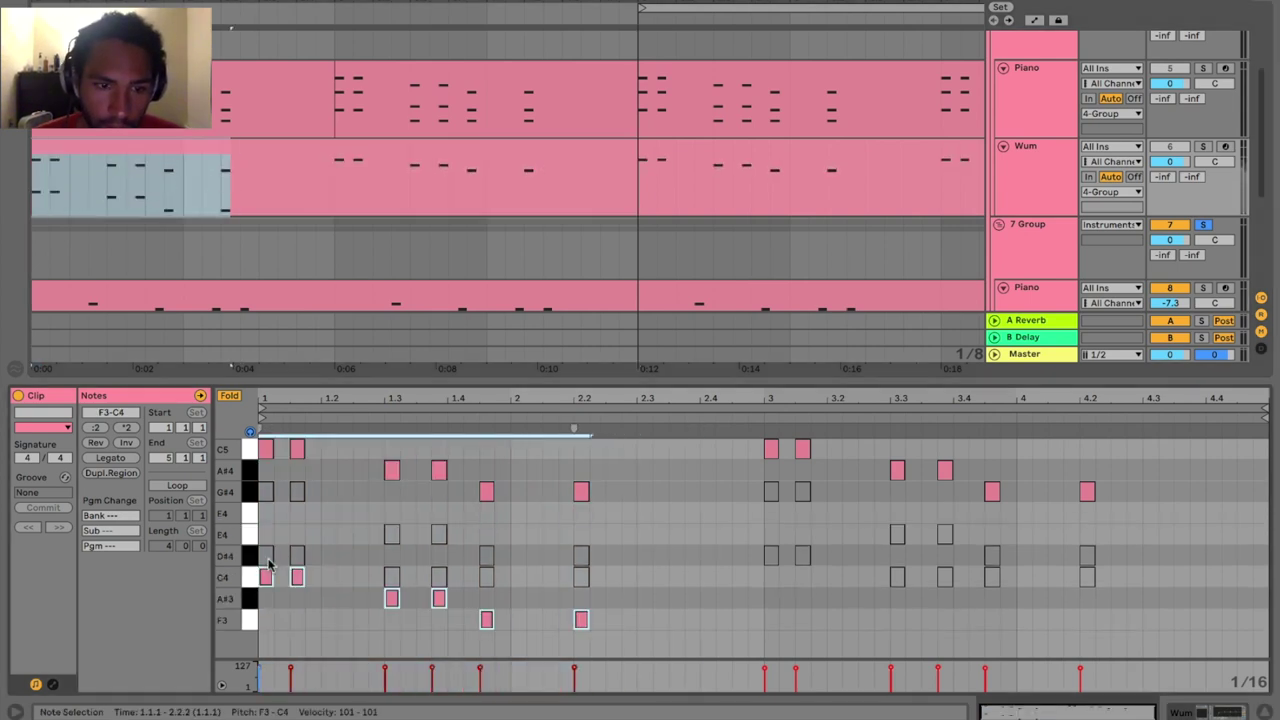
{"action": "key", "text": "shift+Down"}
{"action": "key", "text": "shift+Up"}
{"action": "key", "text": "shift+Up"}
{"action": "key", "text": "shift+Down"}
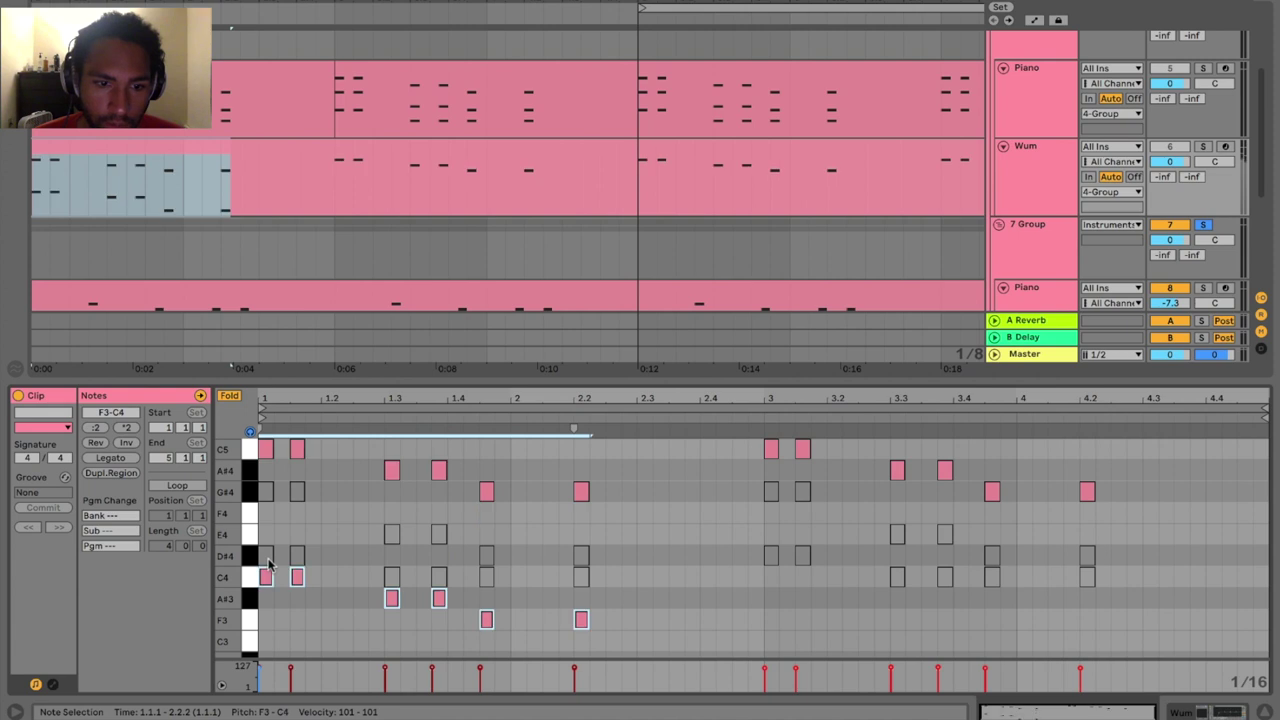
{"action": "key", "text": "shift+Up"}
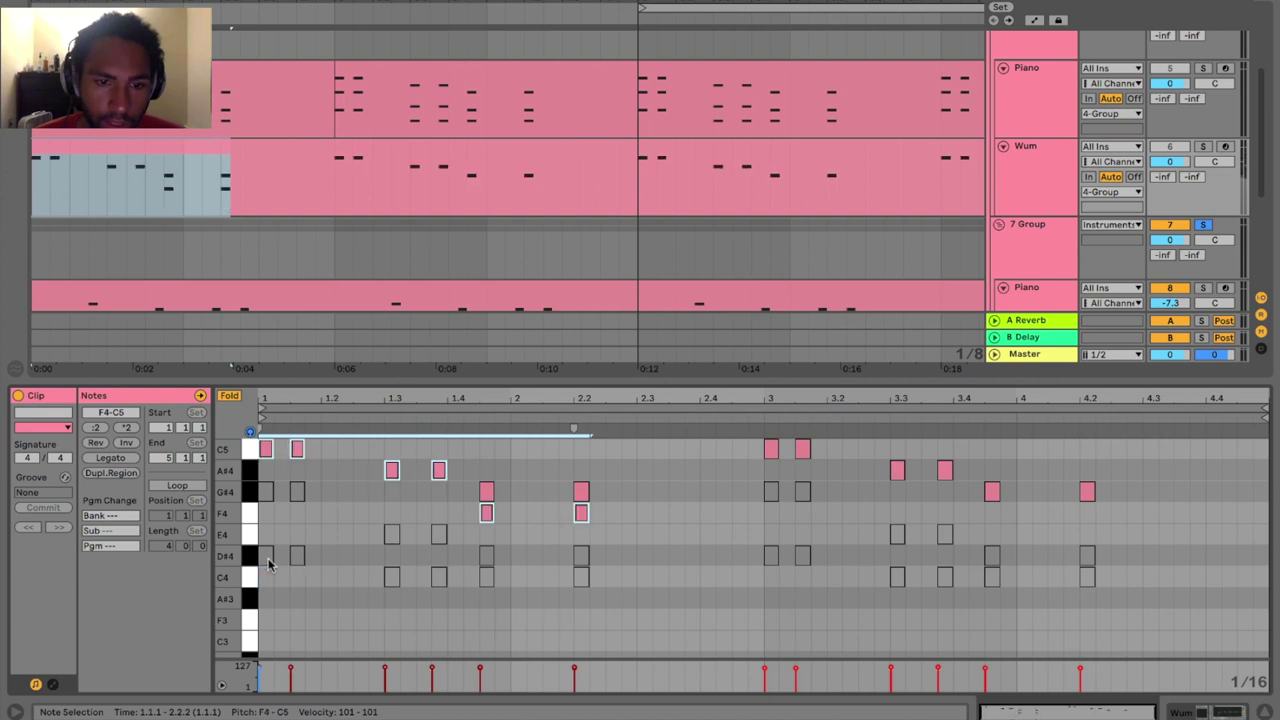
{"action": "key", "text": "shift+Down"}
{"action": "key", "text": "shift+Up"}
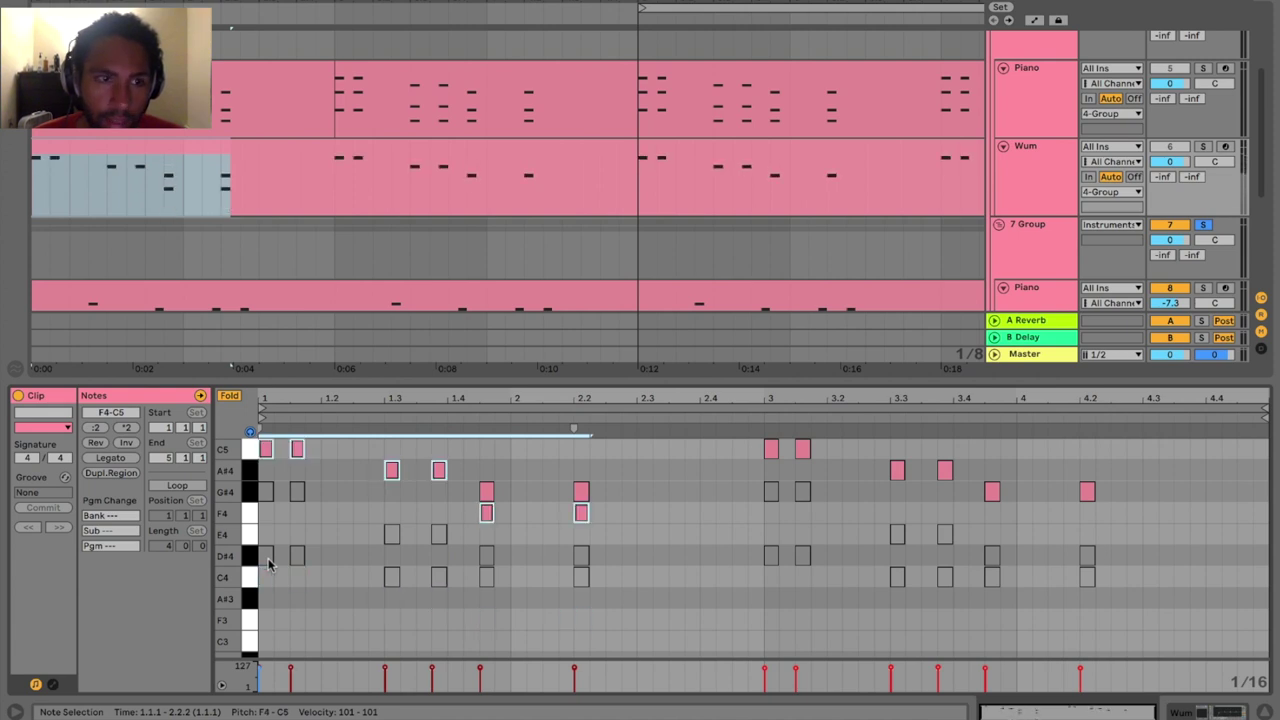
{"action": "key", "text": "shift+Down"}
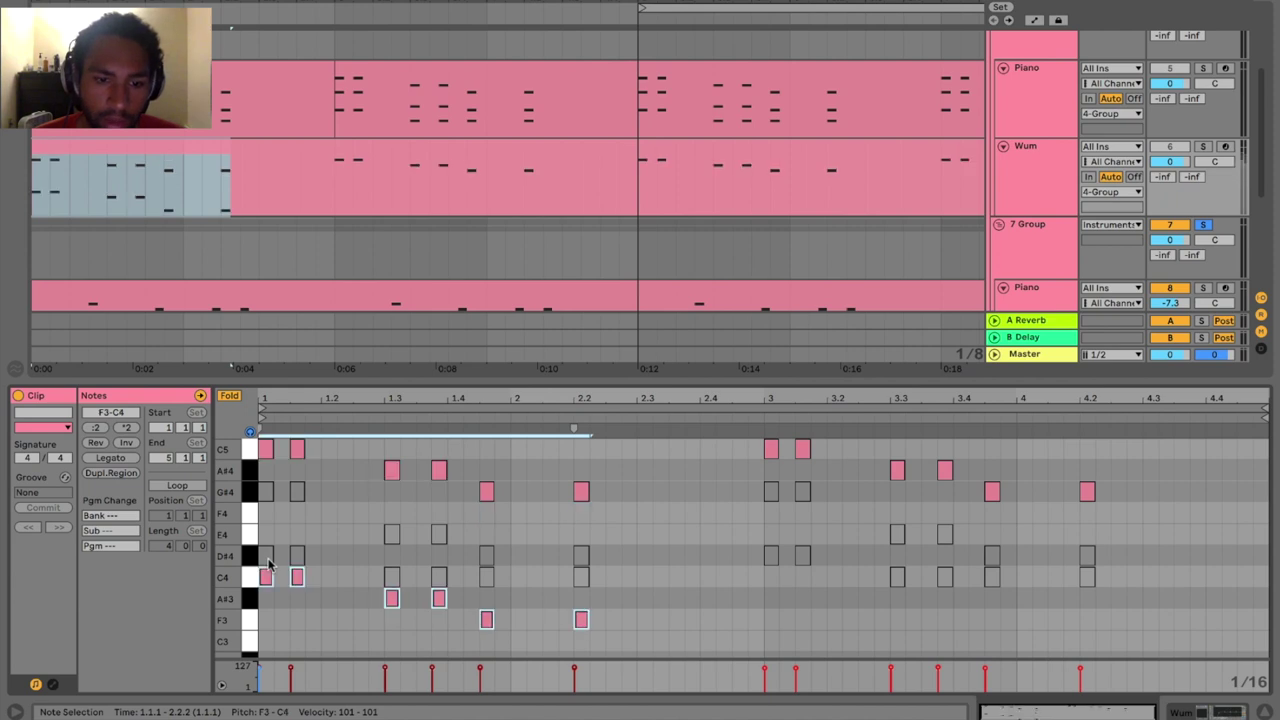
Step: Compare the pasted notes an octave up and back down, and delete them all from the 4 Group's first Wum clip
{"action": "key", "text": "shift+Up"}
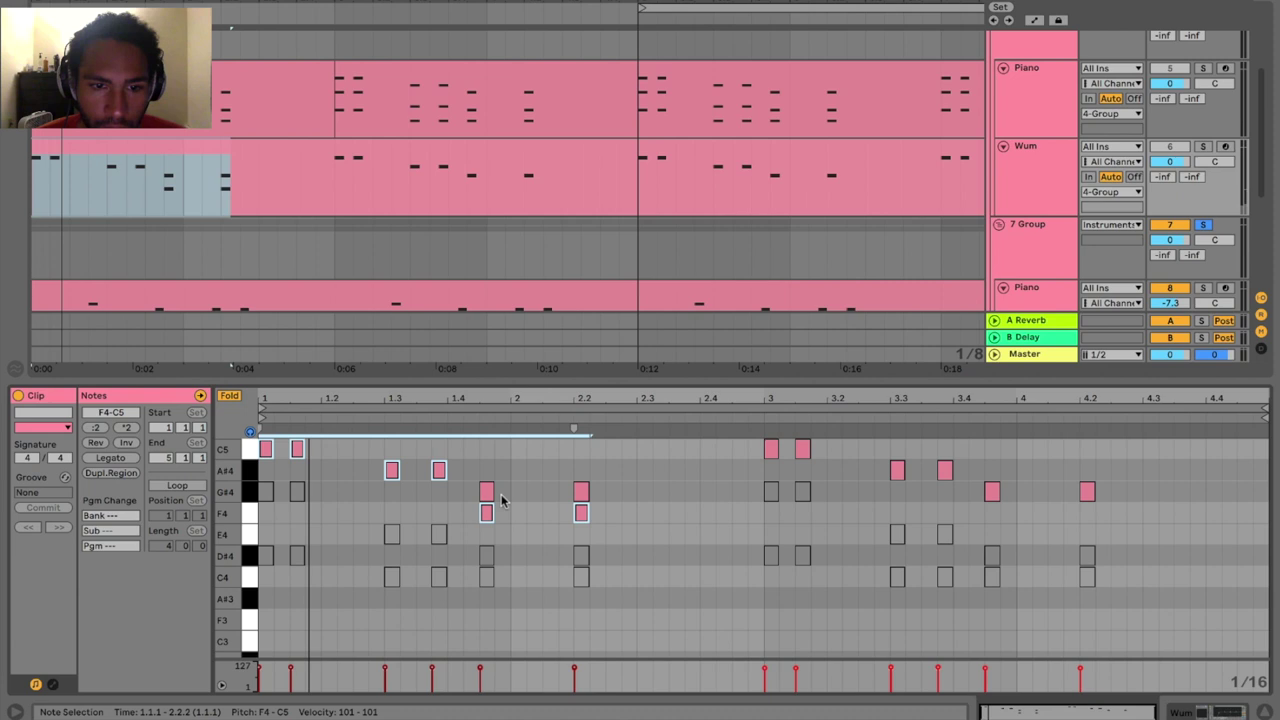
{"action": "key", "text": "shift+Down"}
{"action": "left_click_drag", "start_coordinate": [620, 640], "coordinate": [286, 599]}
{"action": "key", "text": "Delete"}
{"action": "left_click_drag", "start_coordinate": [308, 592], "coordinate": [254, 567]}
{"action": "key", "text": "Delete"}
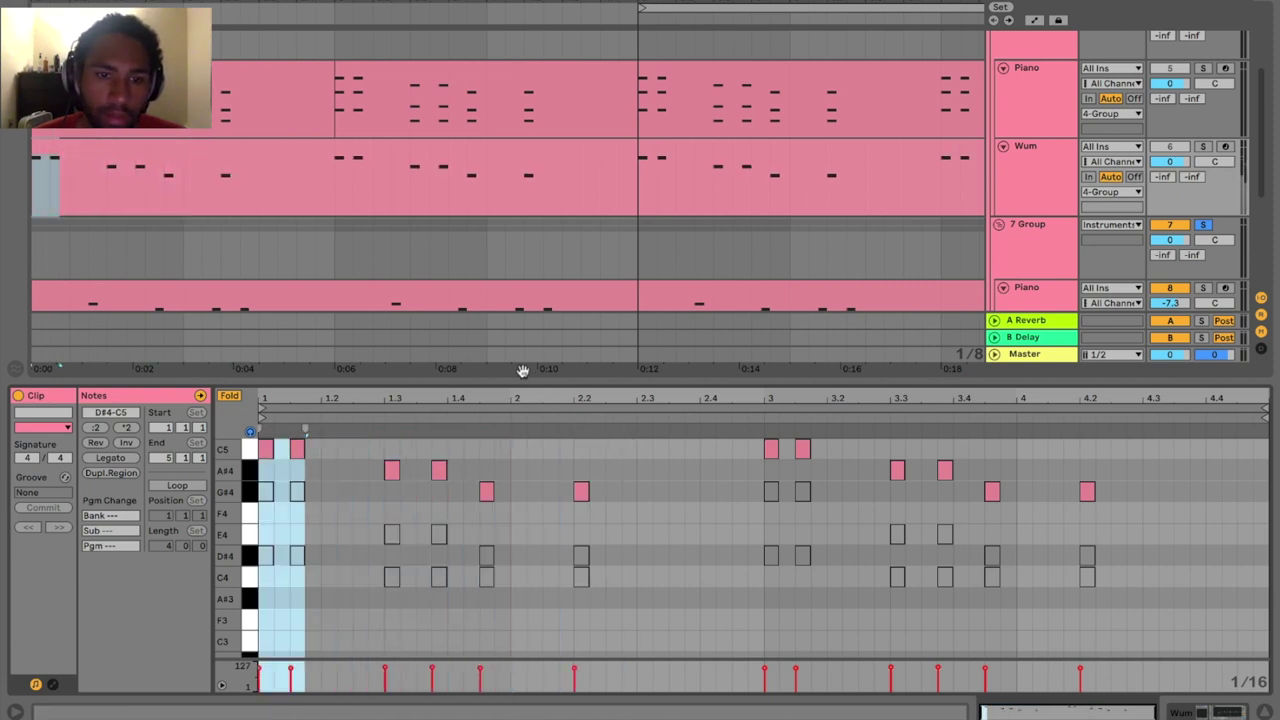
Step: Open the 7 Group's first Wum clip and single out its opening C4 notes, followed by the A#3 and F3 notes of bar 1
{"action": "left_click_drag", "start_coordinate": [522, 385], "coordinate": [522, 700]}
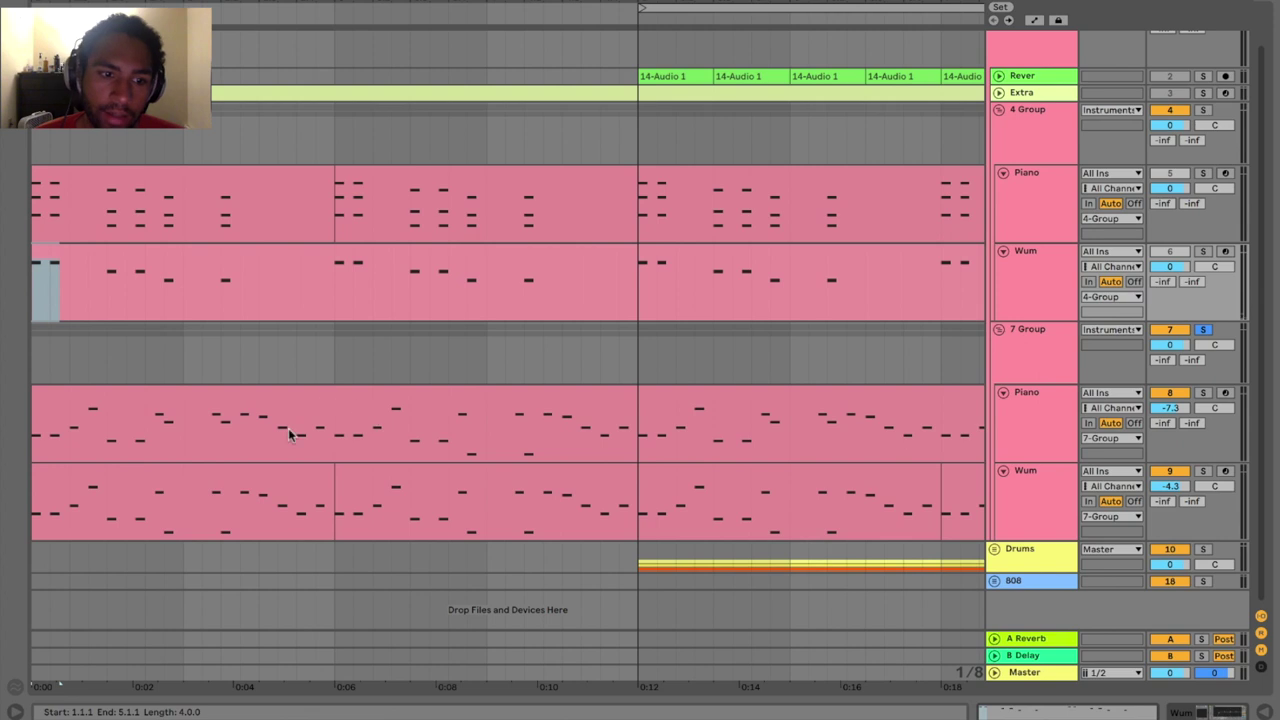
{"action": "double_click", "coordinate": [237, 492]}
{"action": "left_click_drag", "start_coordinate": [663, 516], "coordinate": [453, 223]}
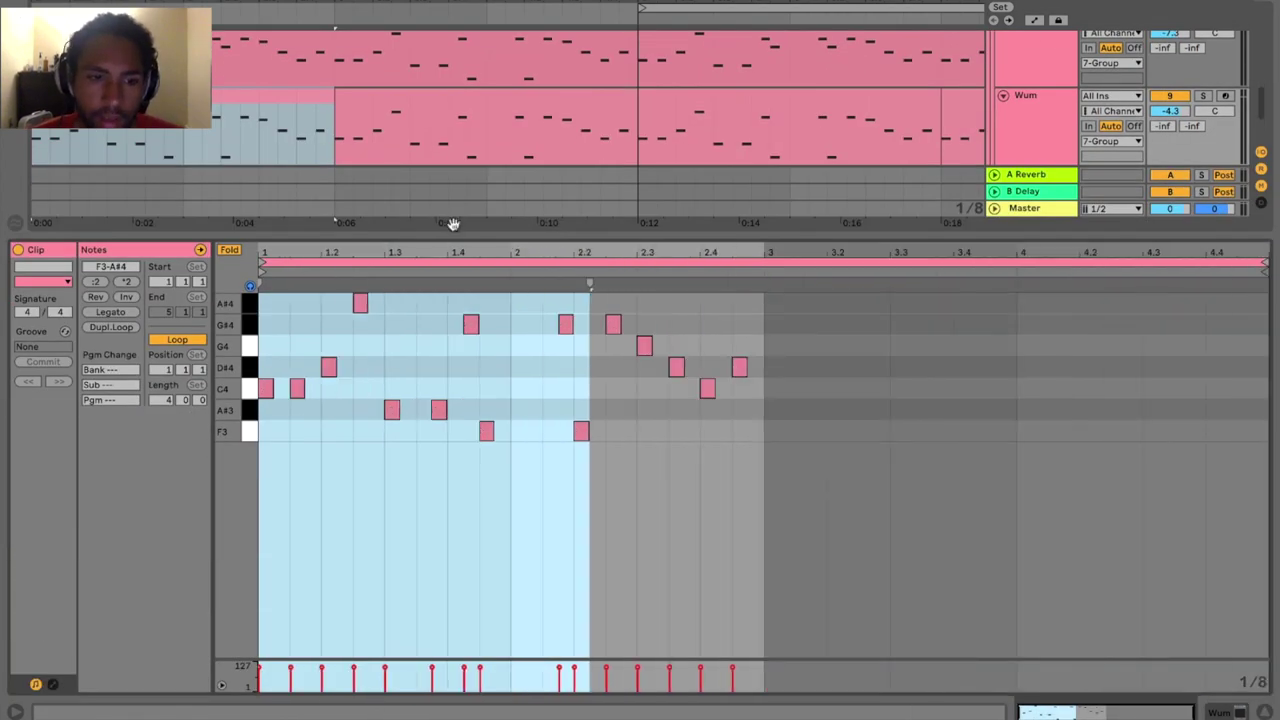
{"action": "left_click", "coordinate": [323, 344]}
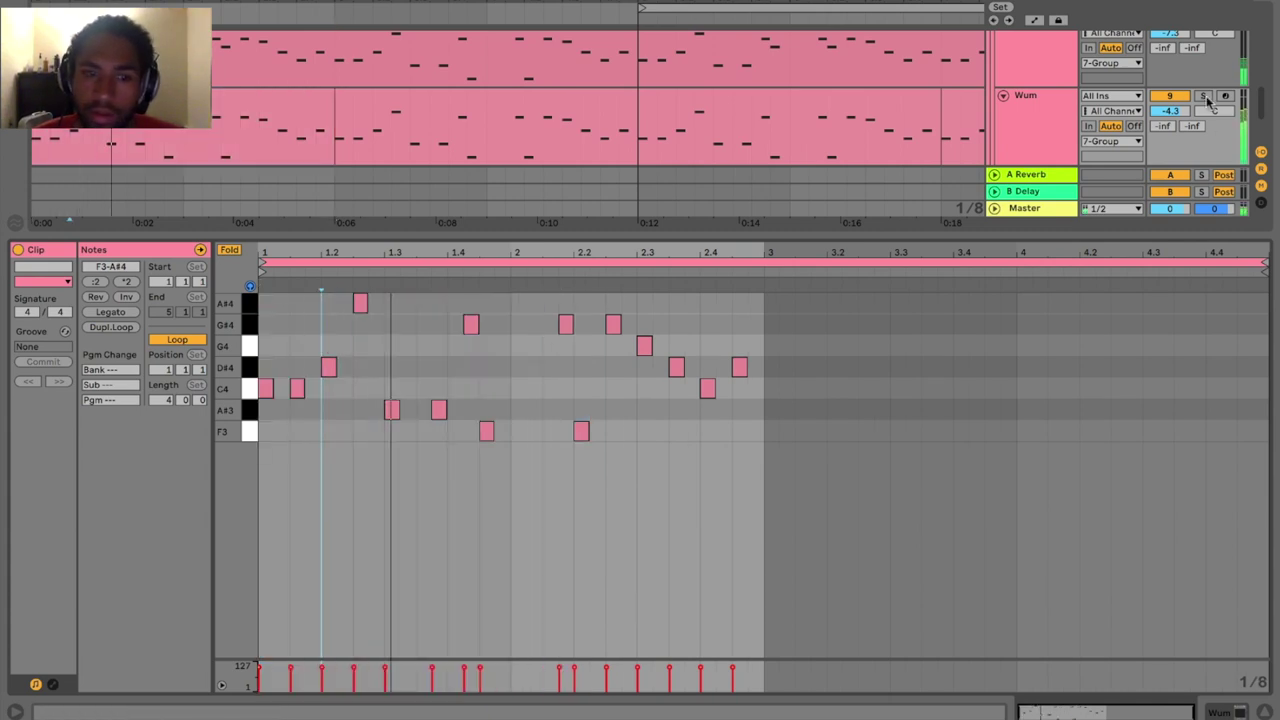
{"action": "key", "text": "space"}
{"action": "left_click_drag", "start_coordinate": [322, 424], "coordinate": [260, 384]}
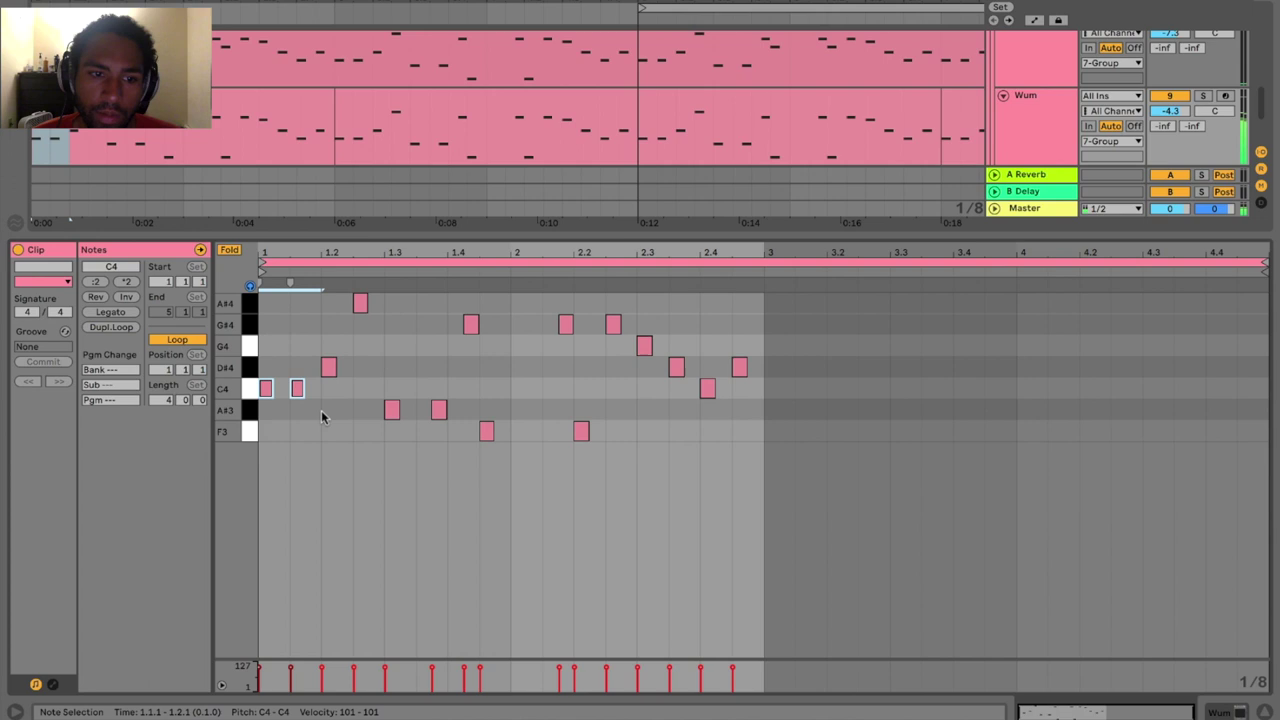
{"action": "left_click_drag", "start_coordinate": [363, 422], "coordinate": [481, 395]}
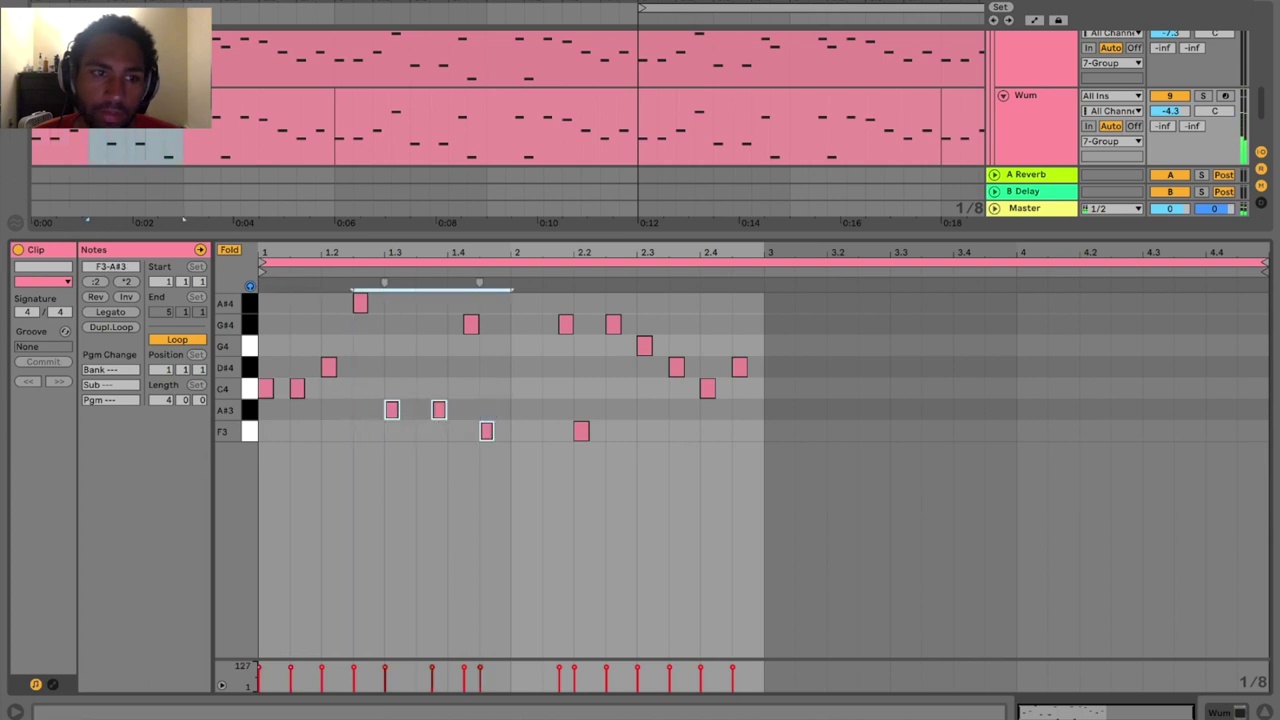
Step: Open the 4 Group's first Piano clip and enlarge its note editor to read the chord notes
{"action": "left_click_drag", "start_coordinate": [376, 234], "coordinate": [350, 620]}
{"action": "double_click", "coordinate": [159, 203]}
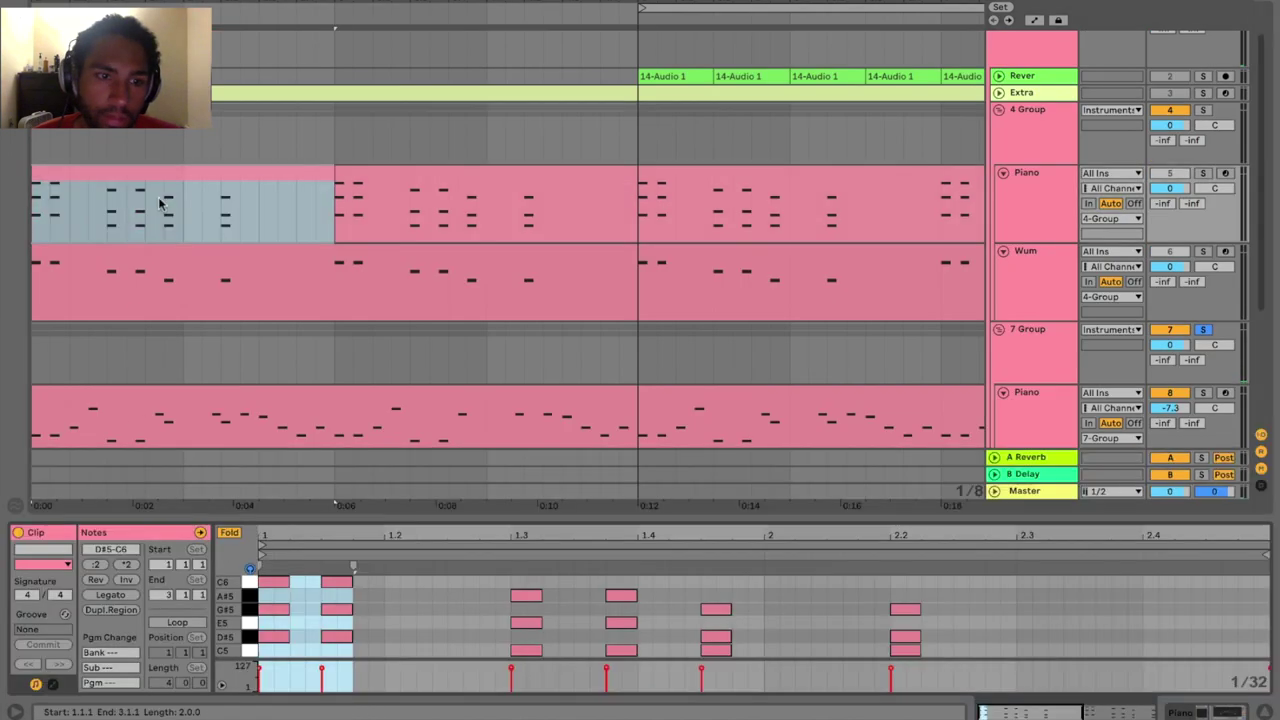
{"action": "left_click_drag", "start_coordinate": [430, 519], "coordinate": [430, 358]}
{"action": "scroll", "coordinate": [429, 240], "scroll_direction": "down", "scroll_amount": 5}
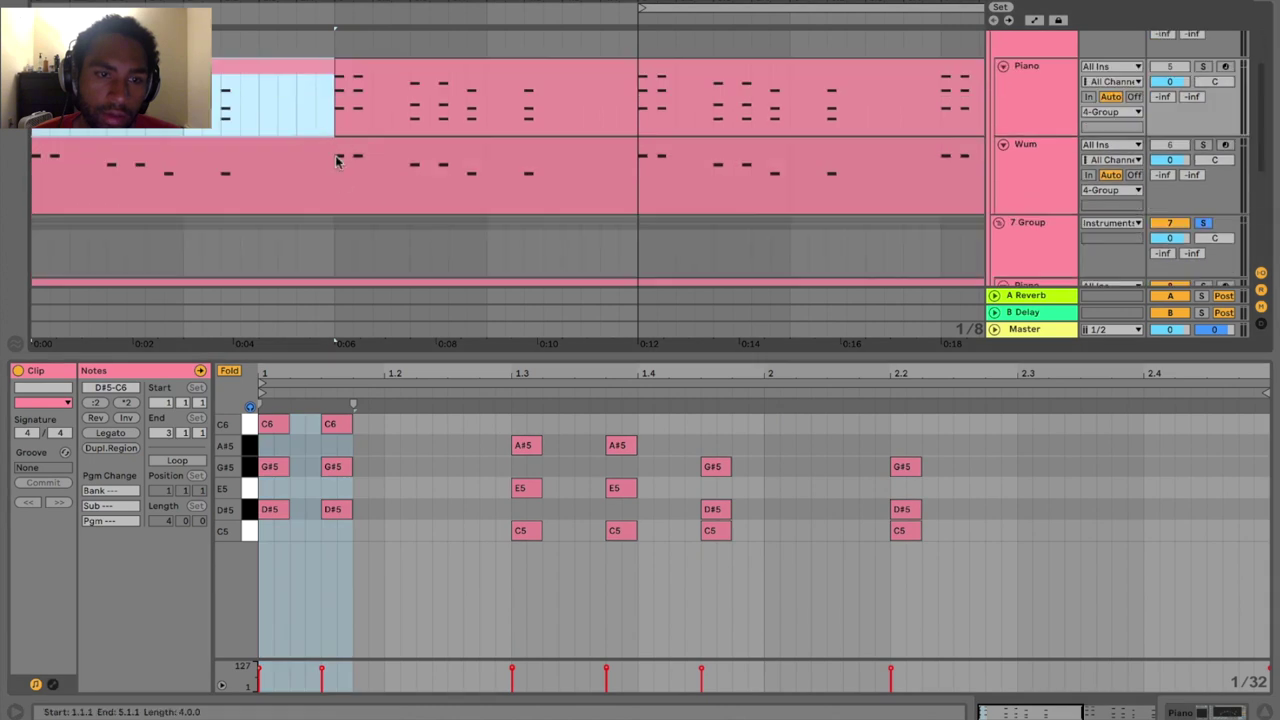
Step: Play the 7 Group's first Wum clip while singling out its C4 notes, the D#4 and A#4 notes, and the bar 1 F3
{"action": "double_click", "coordinate": [201, 263]}
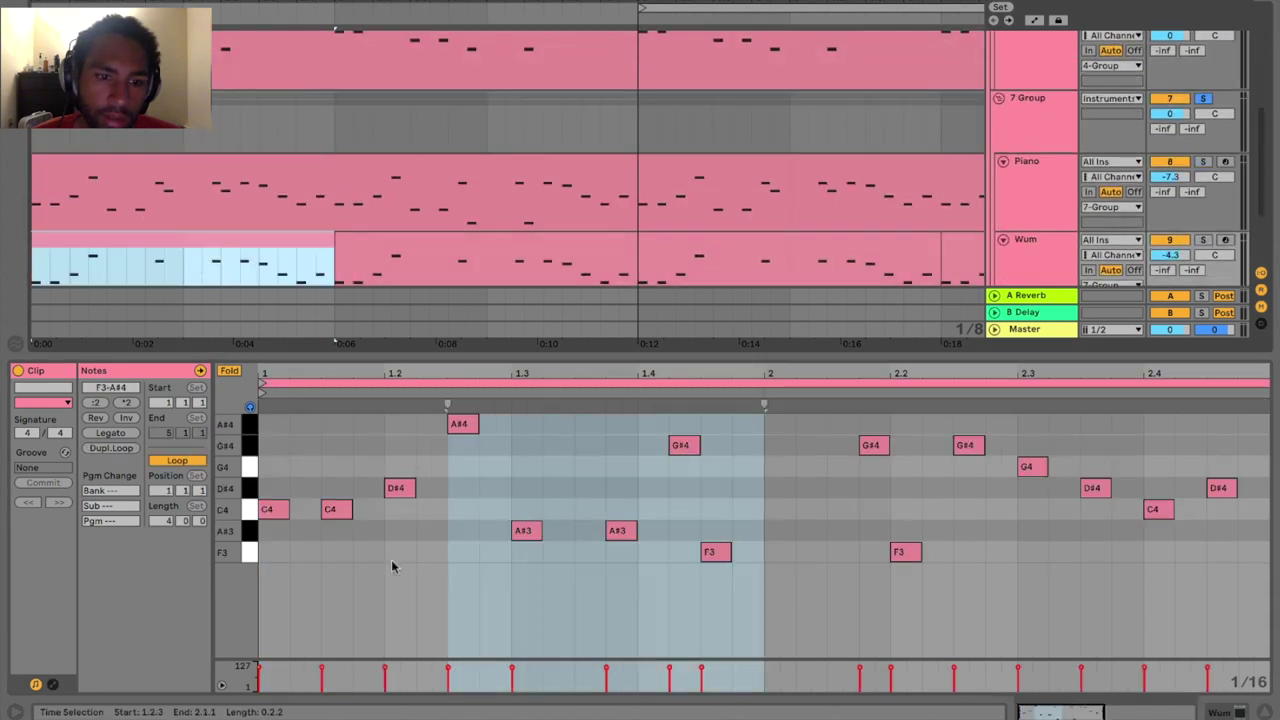
{"action": "left_click_drag", "start_coordinate": [416, 565], "coordinate": [252, 489]}
{"action": "left_click_drag", "start_coordinate": [475, 565], "coordinate": [287, 543]}
{"action": "left_click", "coordinate": [250, 513]}
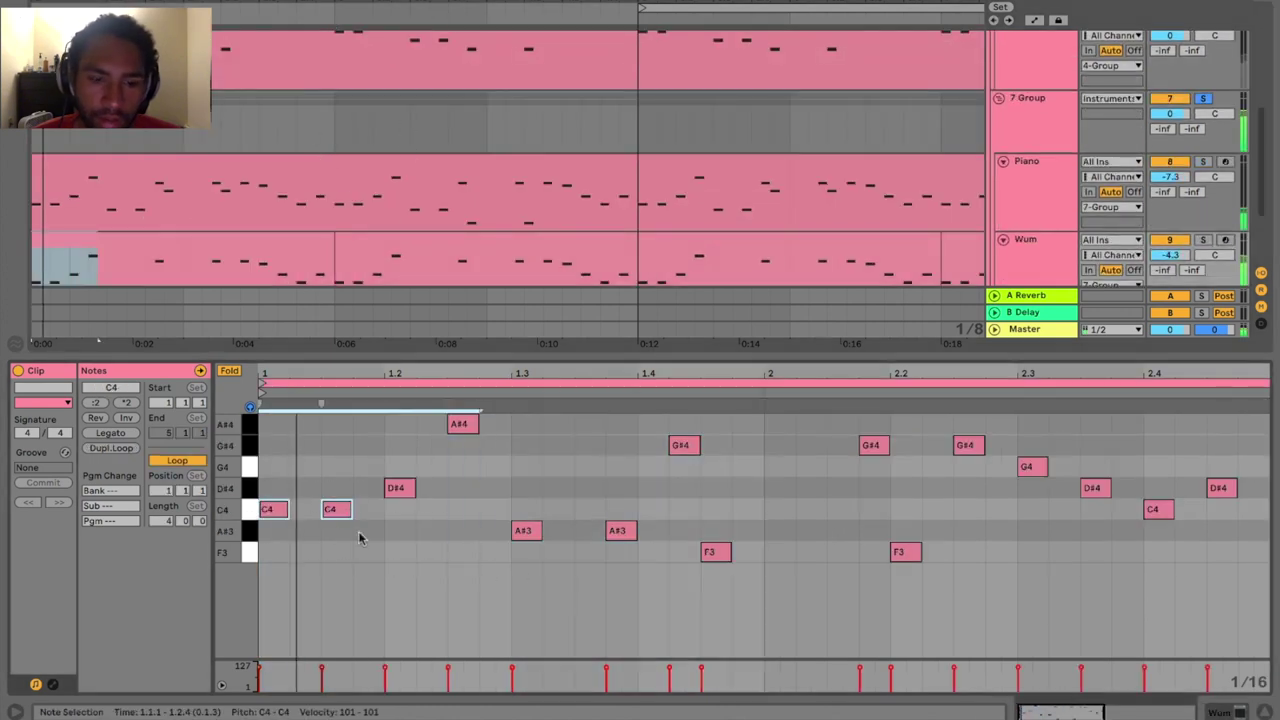
{"action": "left_click_drag", "start_coordinate": [464, 504], "coordinate": [381, 407]}
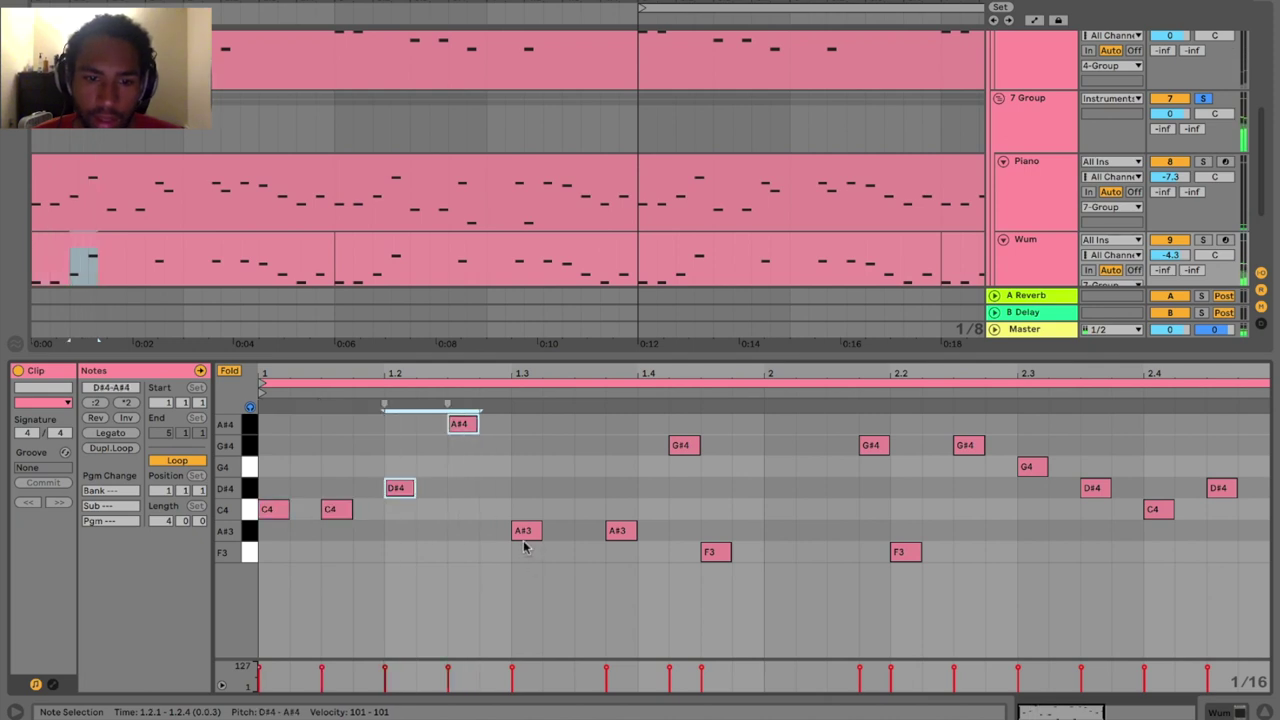
{"action": "left_click", "coordinate": [716, 552]}
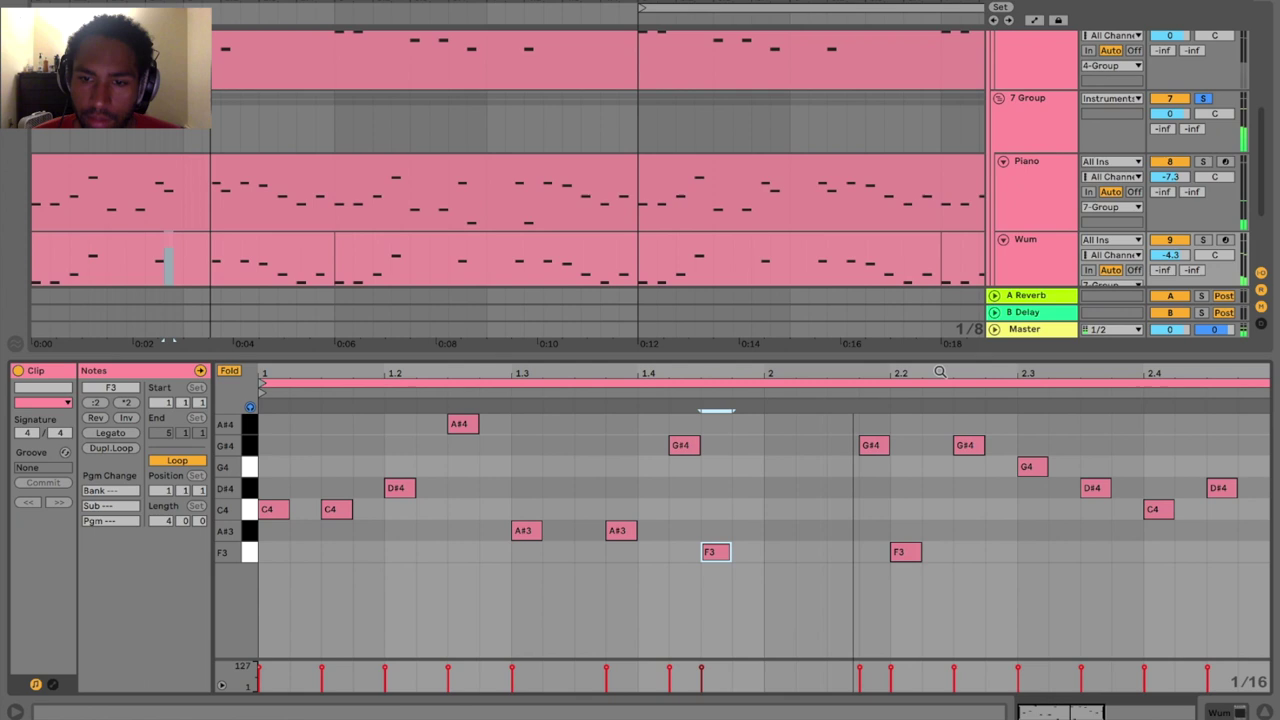
{"action": "left_click_drag", "start_coordinate": [943, 366], "coordinate": [771, 377]}
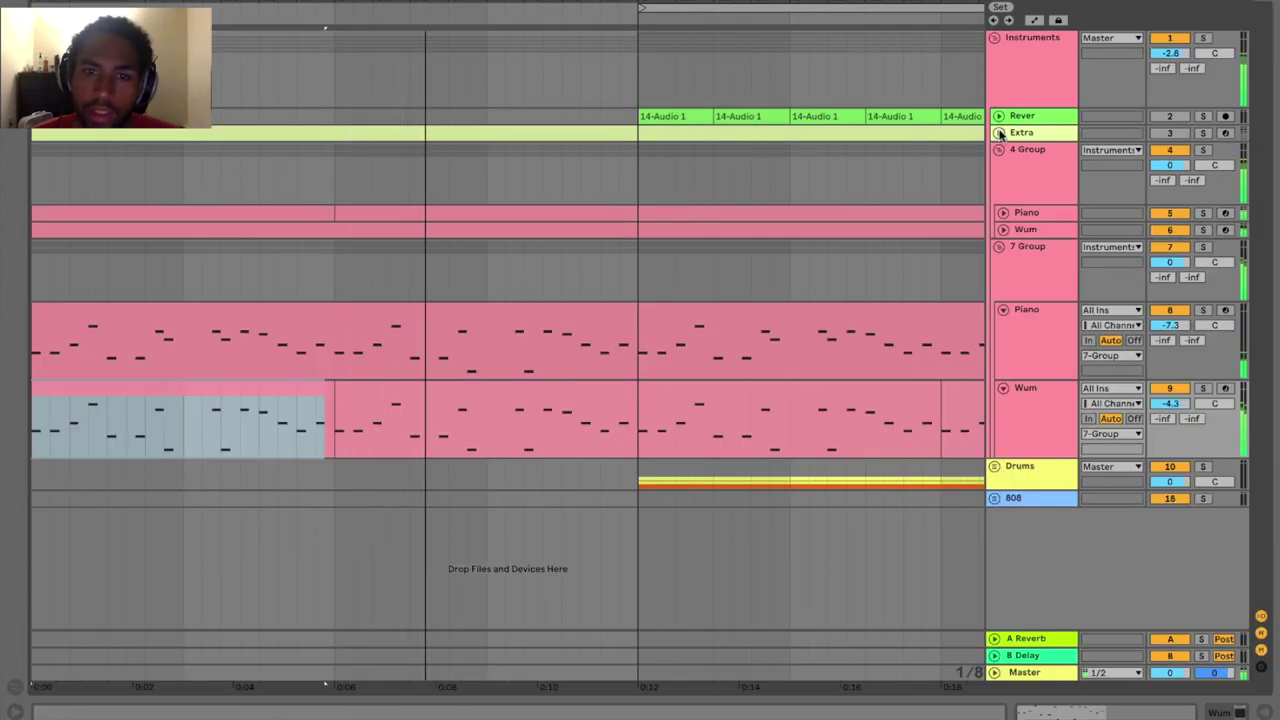
Step: Unfold the Extra track, select its first clip and activate the track during playback
{"action": "left_click", "coordinate": [999, 133]}
{"action": "left_click", "coordinate": [568, 149]}
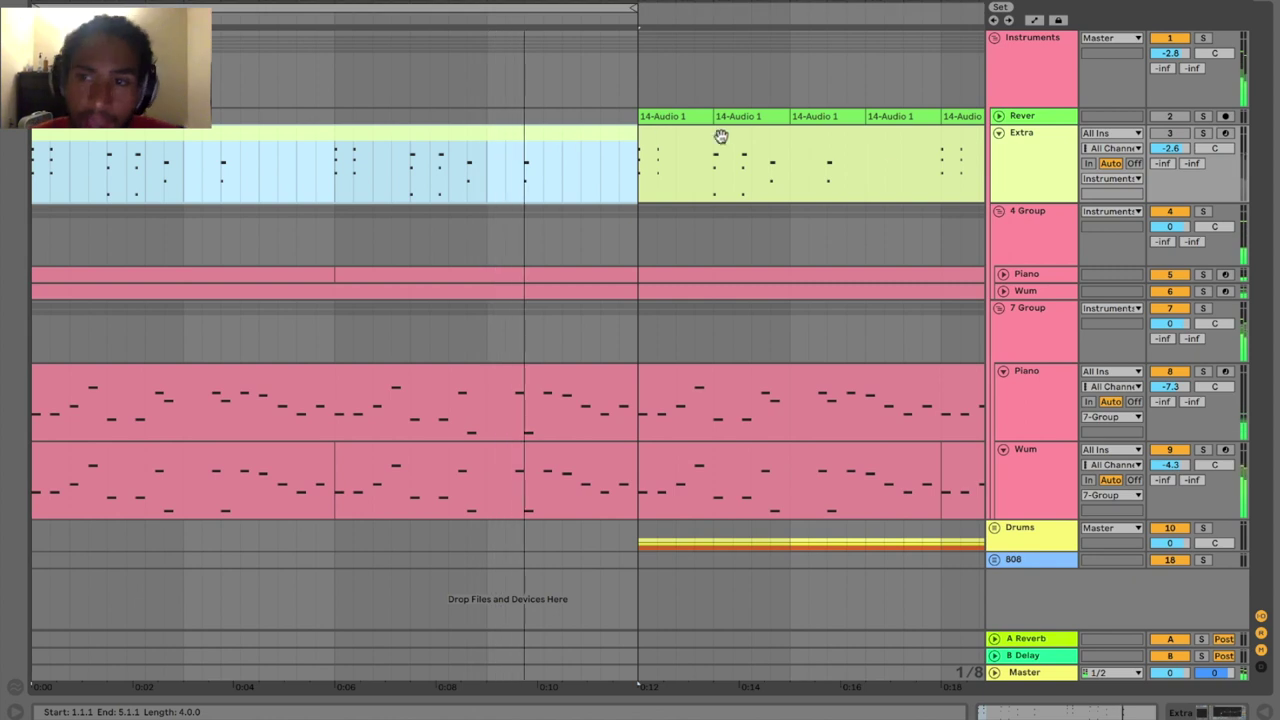
{"action": "left_click", "coordinate": [1168, 133]}
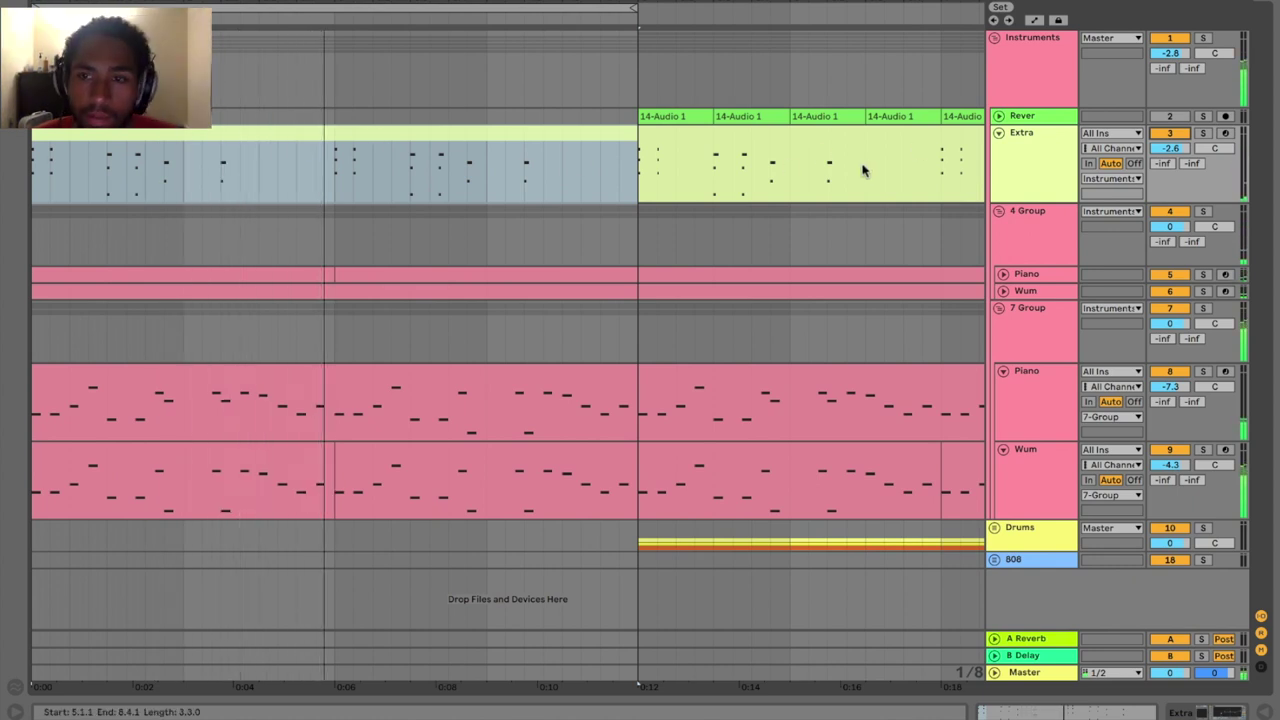
Step: Examine the ValhallaVintageVerb reverb settings on the Instruments group and close the plug-in window
{"action": "double_click", "coordinate": [1015, 116]}
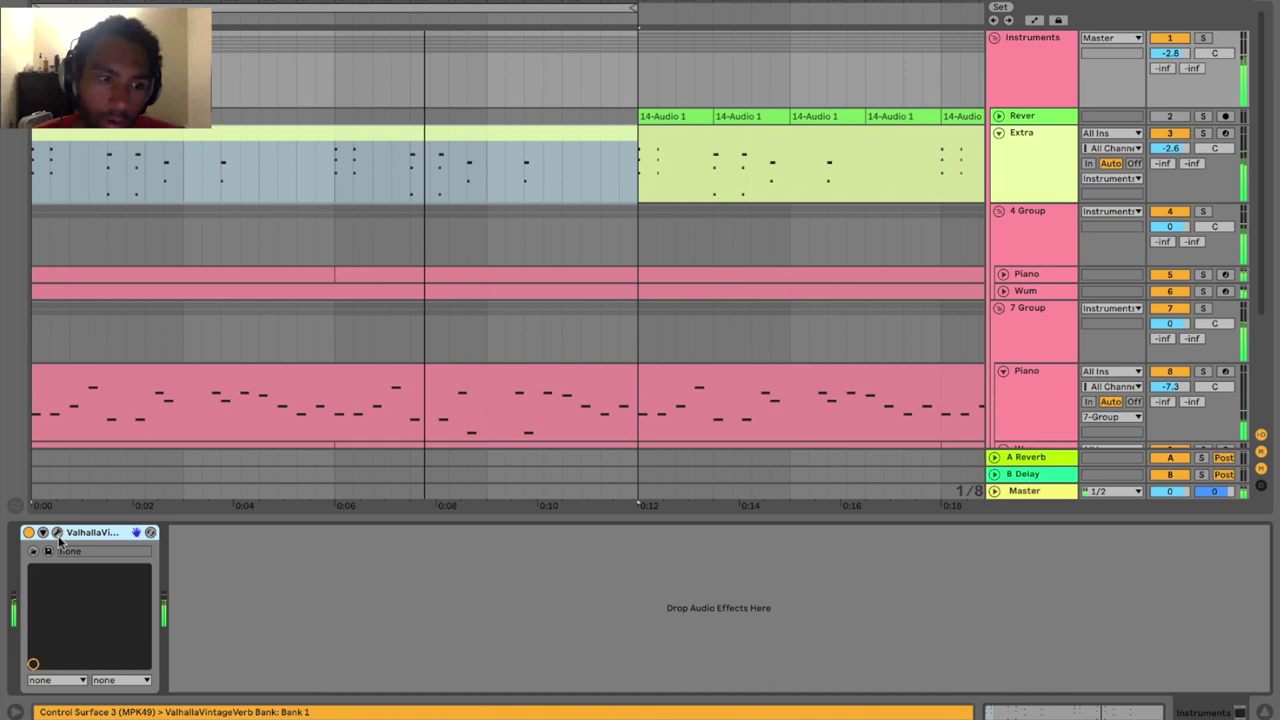
{"action": "left_click", "coordinate": [54, 533]}
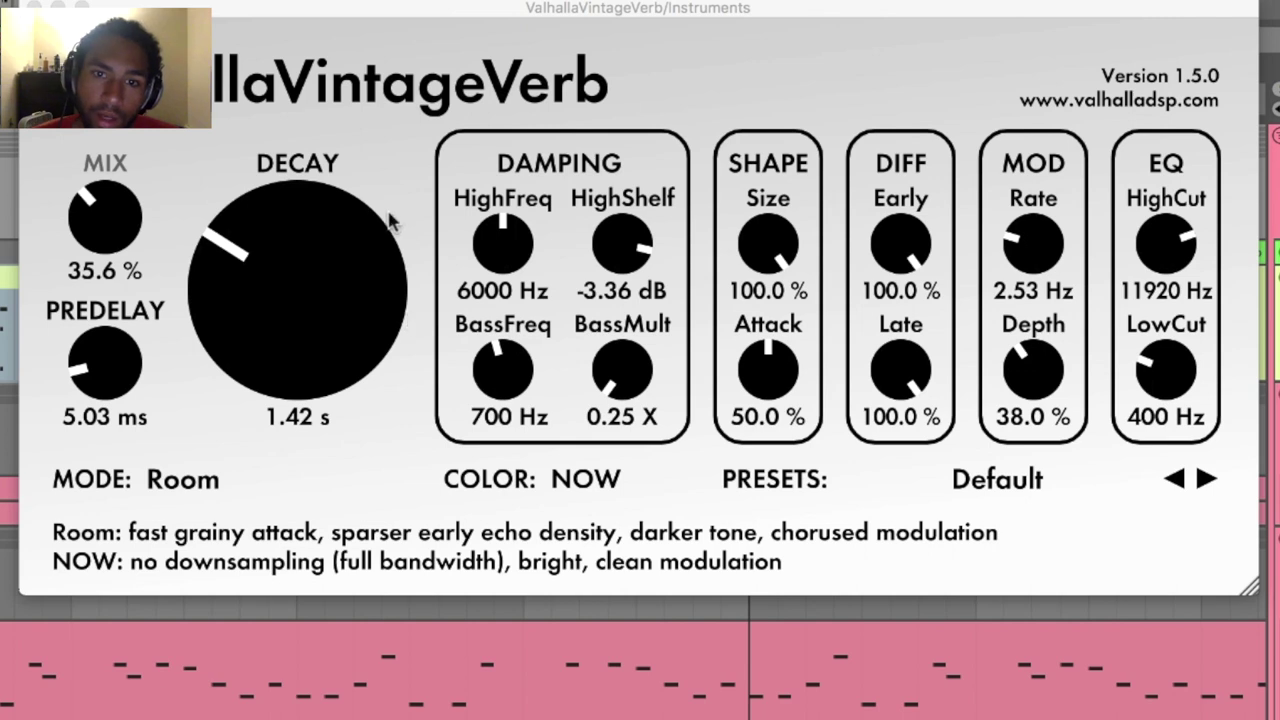
{"action": "left_click", "coordinate": [35, 5]}
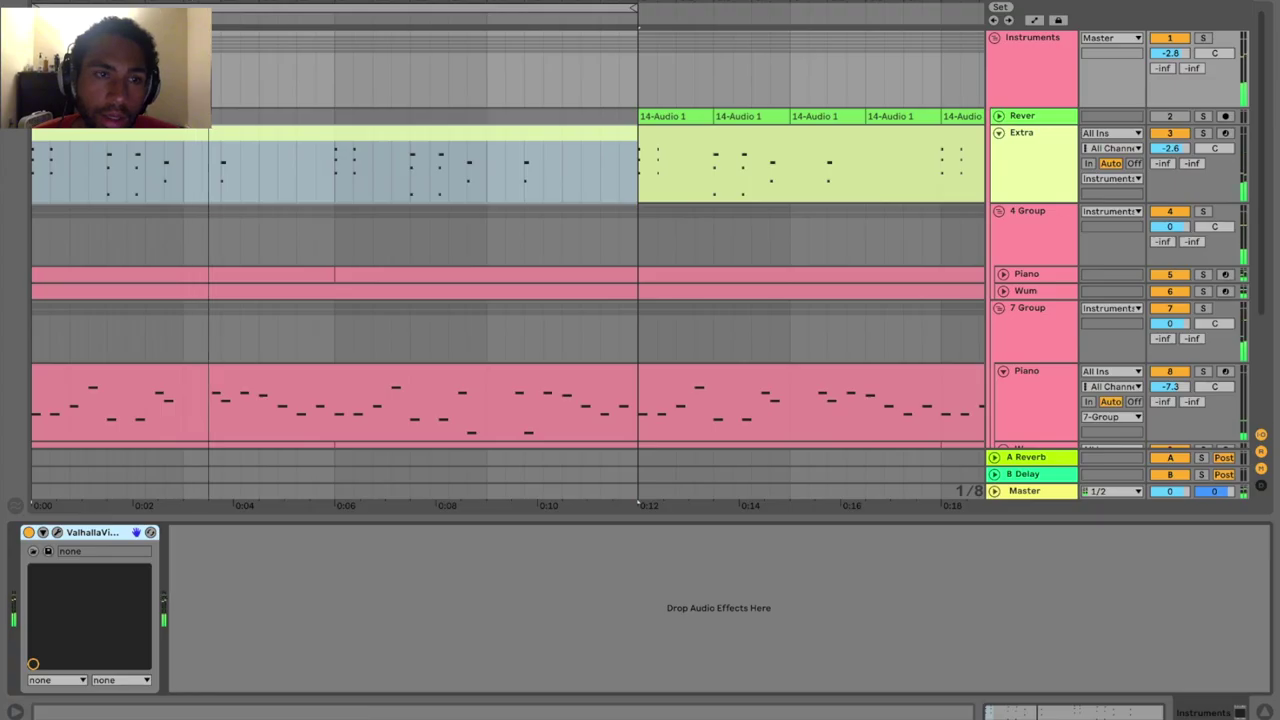
Step: Open the Extra track's first clip and enlarge the editor to see all its notes
{"action": "left_click_drag", "start_coordinate": [254, 8], "coordinate": [323, 30]}
{"action": "left_click", "coordinate": [380, 165]}
{"action": "double_click", "coordinate": [376, 149]}
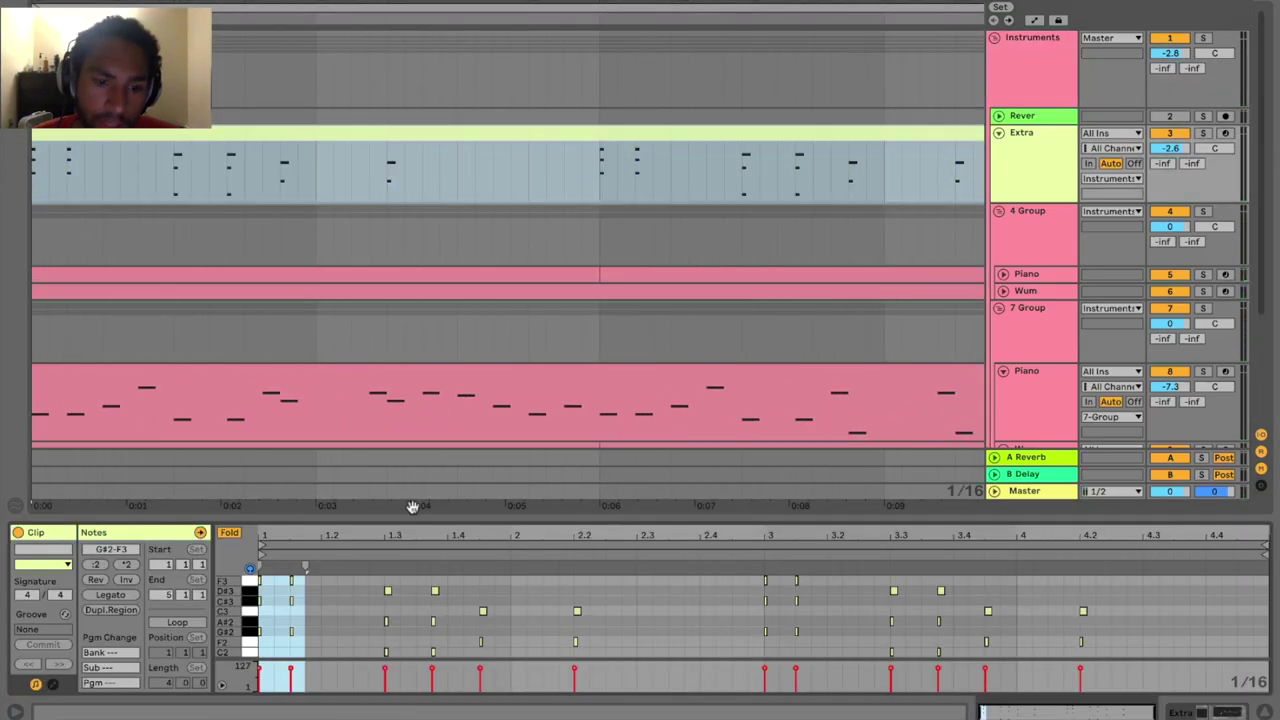
{"action": "left_click_drag", "start_coordinate": [412, 507], "coordinate": [415, 458]}
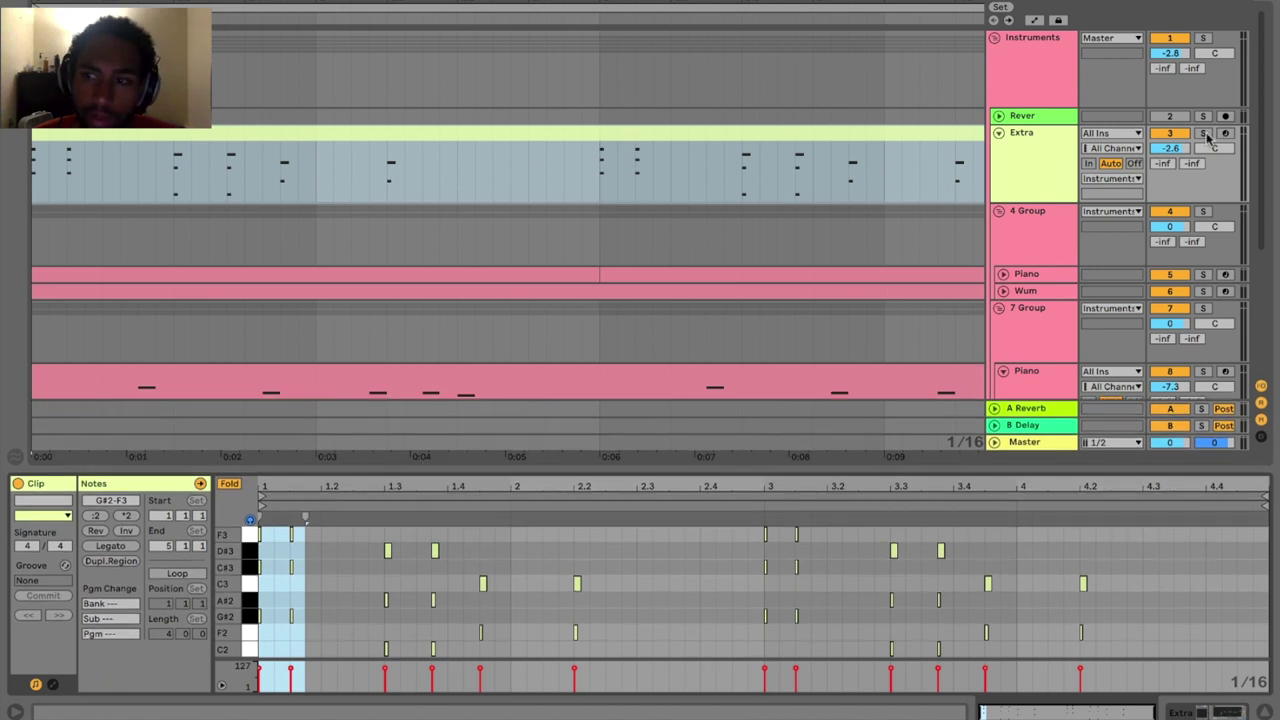
Step: Solo the Extra track and listen to it on its own
{"action": "left_click", "coordinate": [1204, 134]}
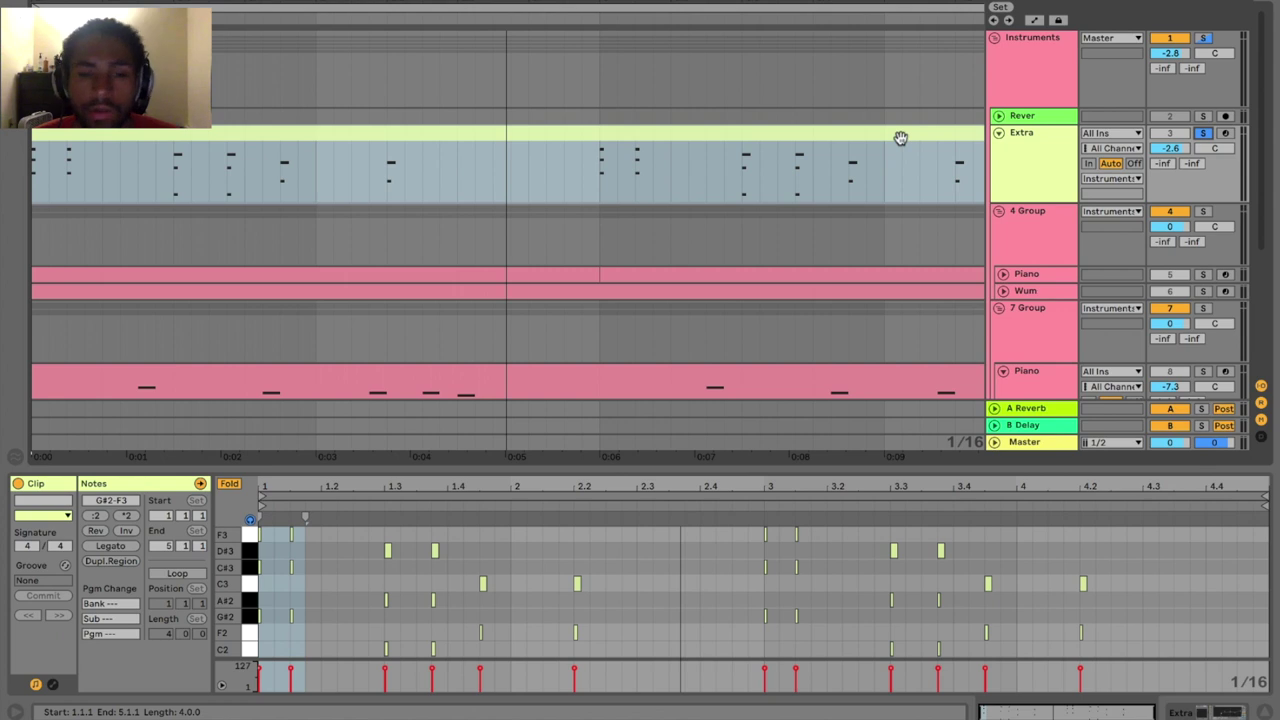
{"action": "key", "text": "space"}
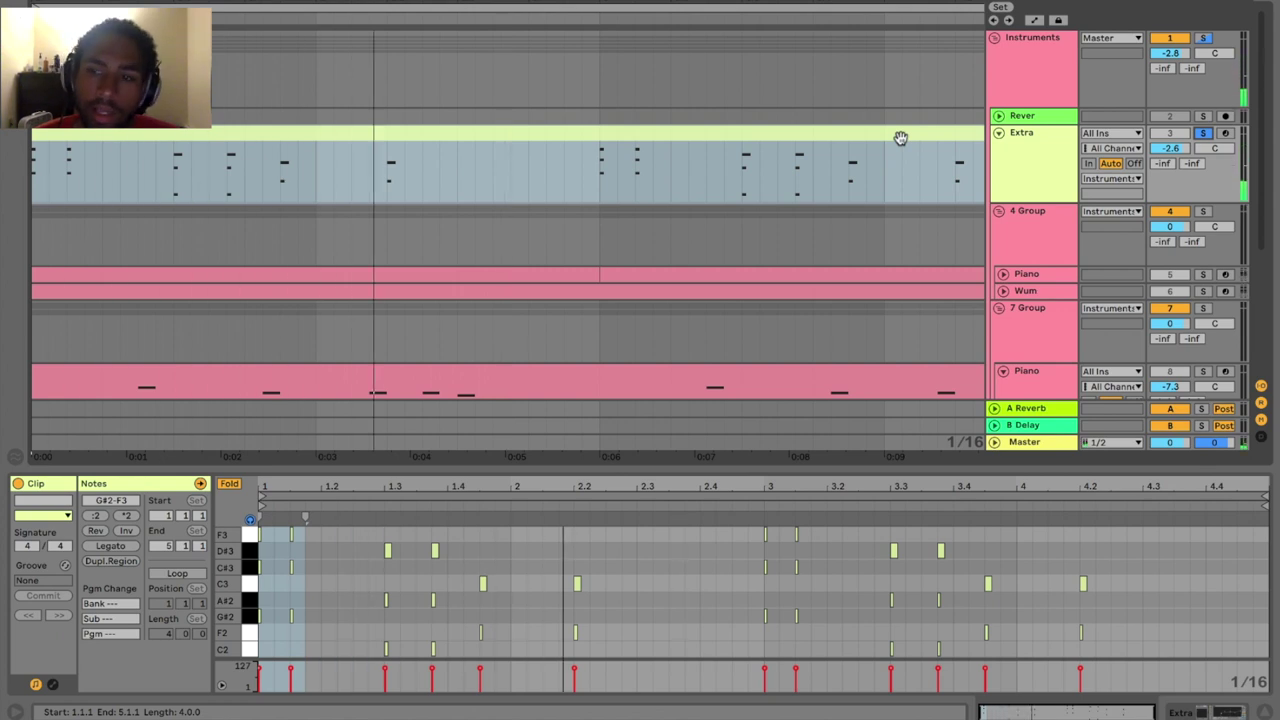
{"action": "key", "text": "space"}
Step: Unfold the 4 Group's Piano track and solo it in place of Extra to listen to its chords
{"action": "left_click", "coordinate": [1003, 274]}
{"action": "scroll", "coordinate": [1010, 270], "scroll_direction": "down", "scroll_amount": 3}
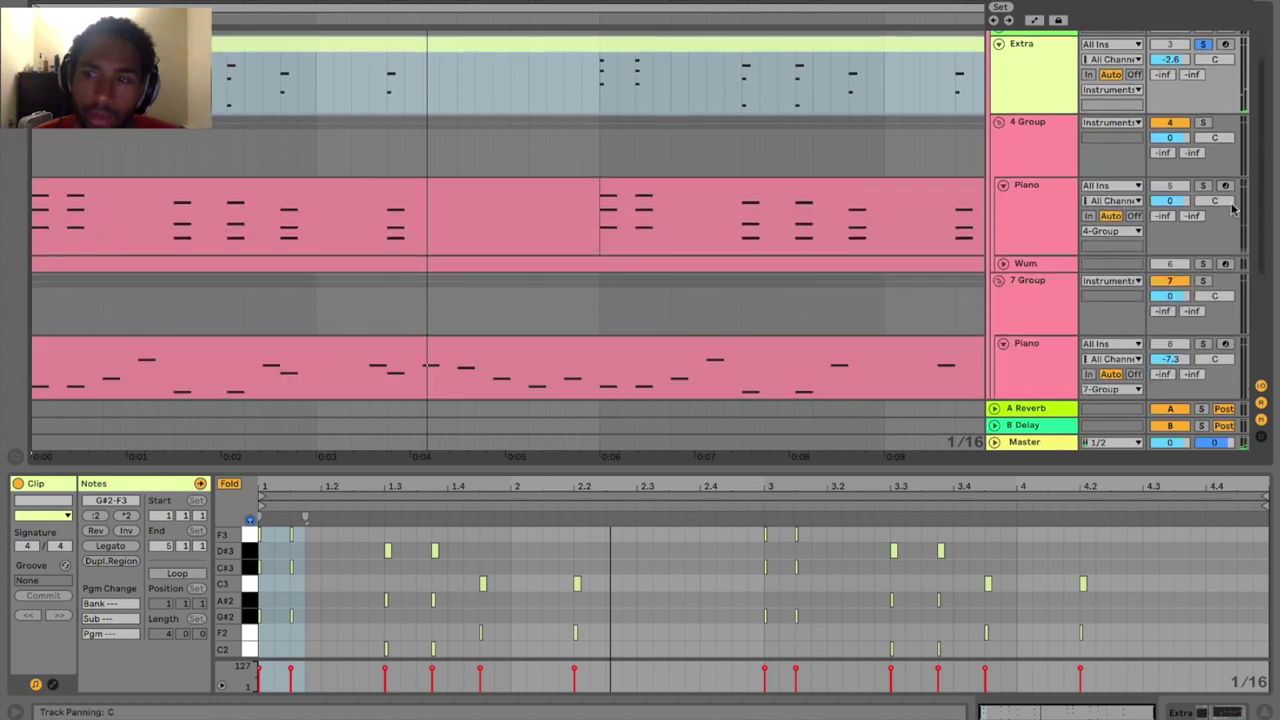
{"action": "left_click", "coordinate": [1203, 186]}
{"action": "key", "text": "space"}
{"action": "key", "text": "space"}
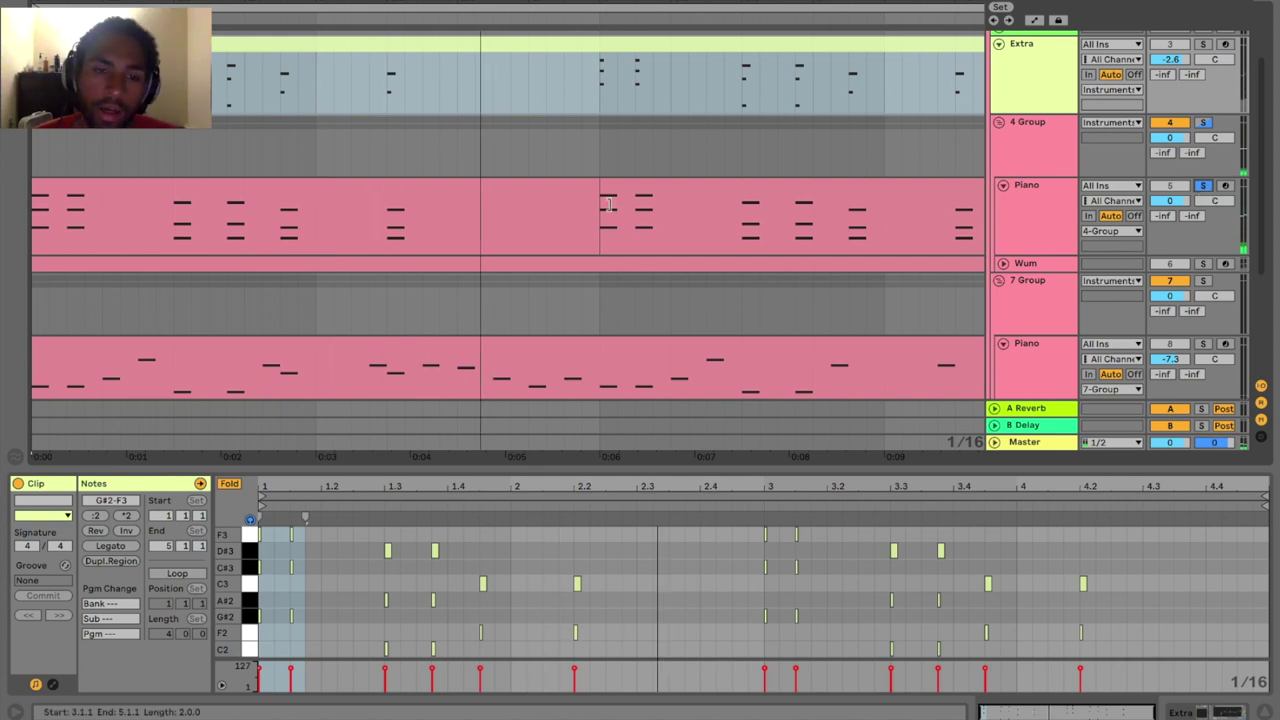
Step: Select the 4 Group's first Piano clip, and solo Extra together with the 4 Group's Piano and Wum tracks to hear them combined
{"action": "left_click", "coordinate": [570, 197]}
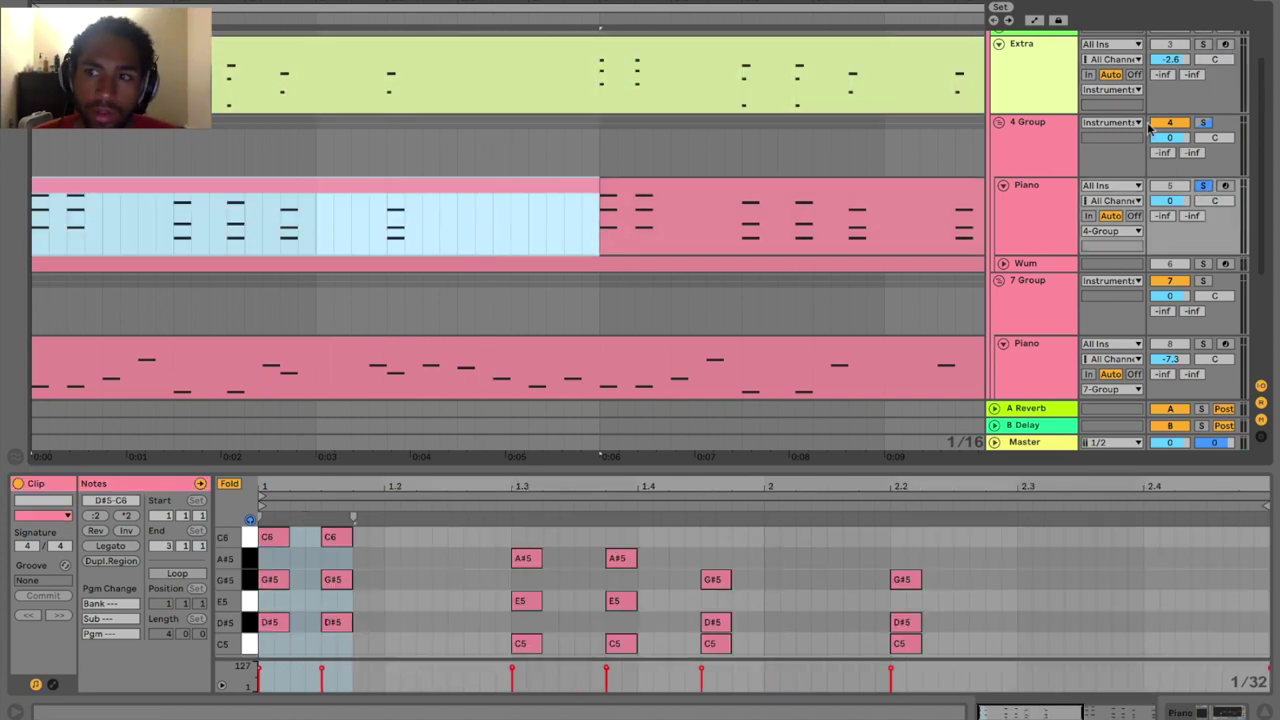
{"action": "left_click", "coordinate": [1201, 45]}
{"action": "key", "text": "space"}
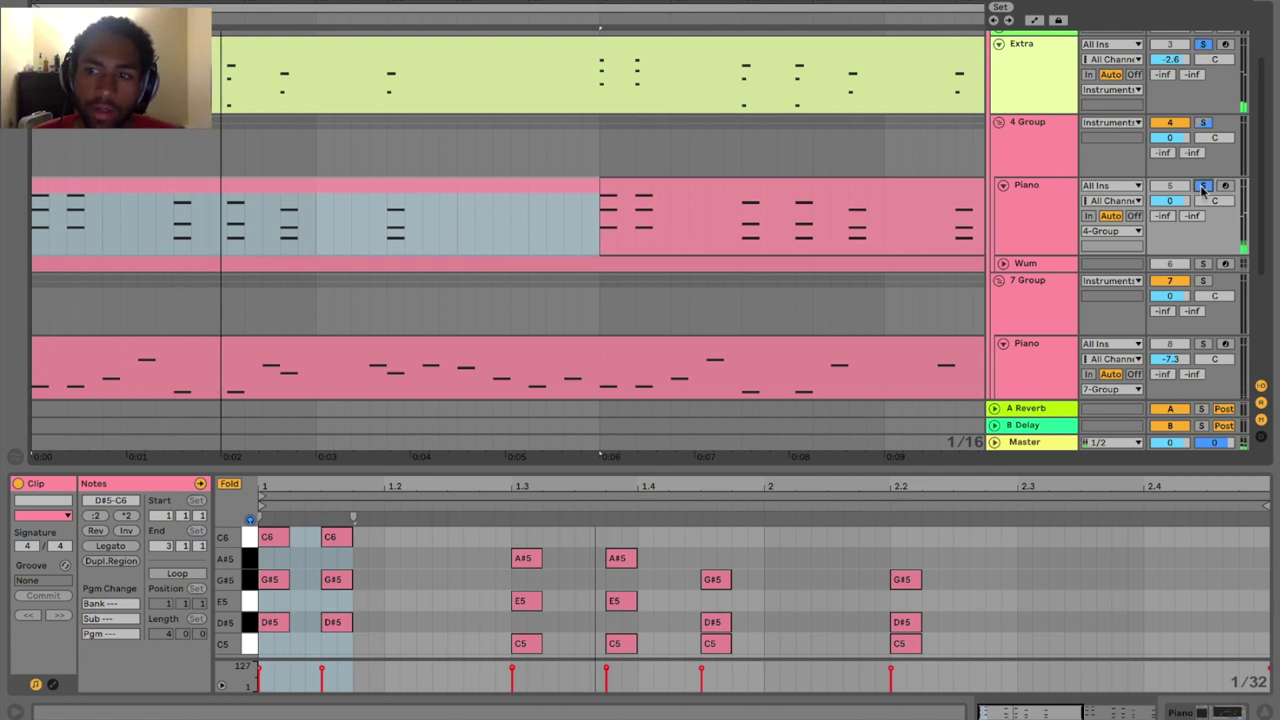
{"action": "left_click", "coordinate": [1203, 186]}
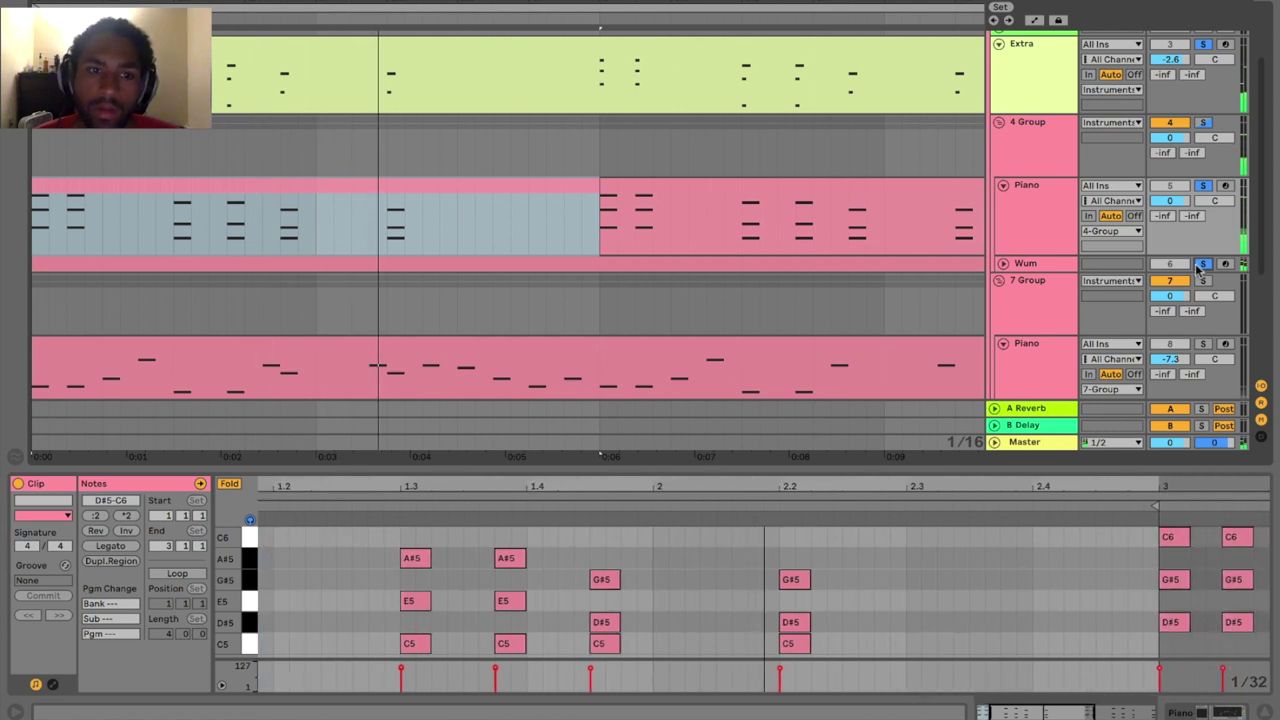
{"action": "key", "text": "space"}
Step: Unfold the 4 Group's Wum track, open the Extra track's first clip and select and copy all its notes
{"action": "left_click_drag", "start_coordinate": [640, 19], "coordinate": [622, 6]}
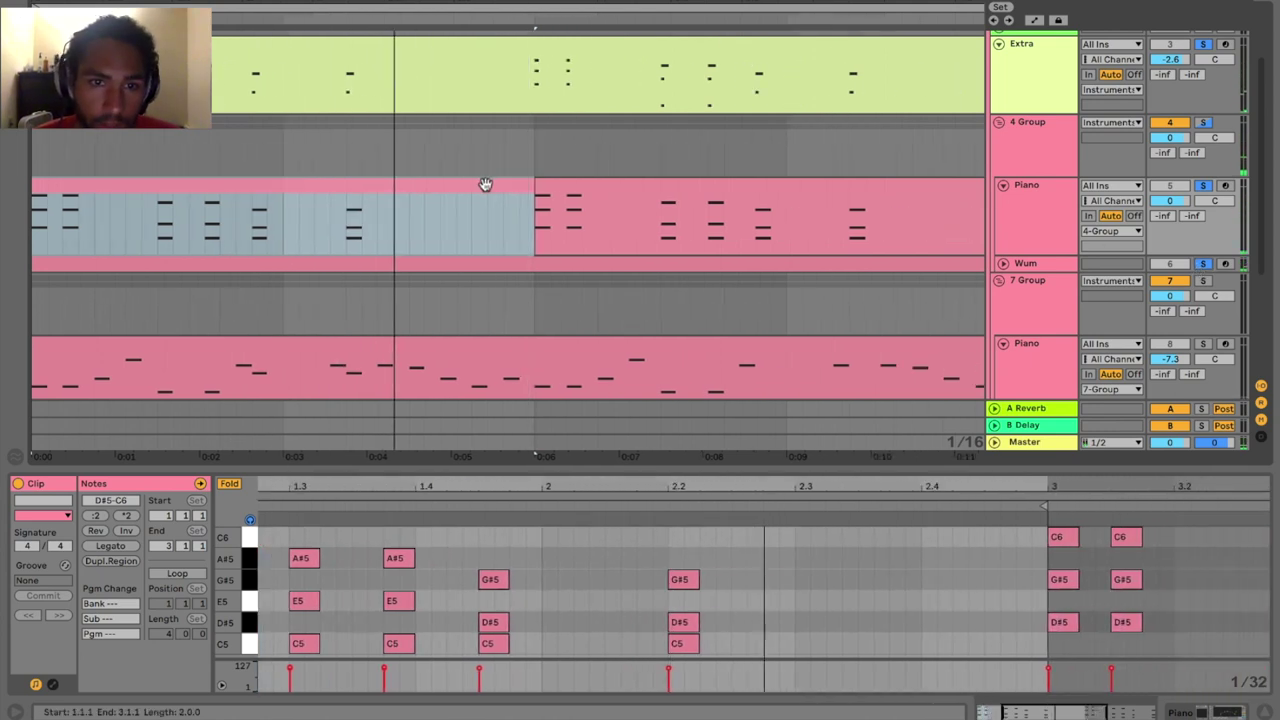
{"action": "left_click", "coordinate": [472, 163]}
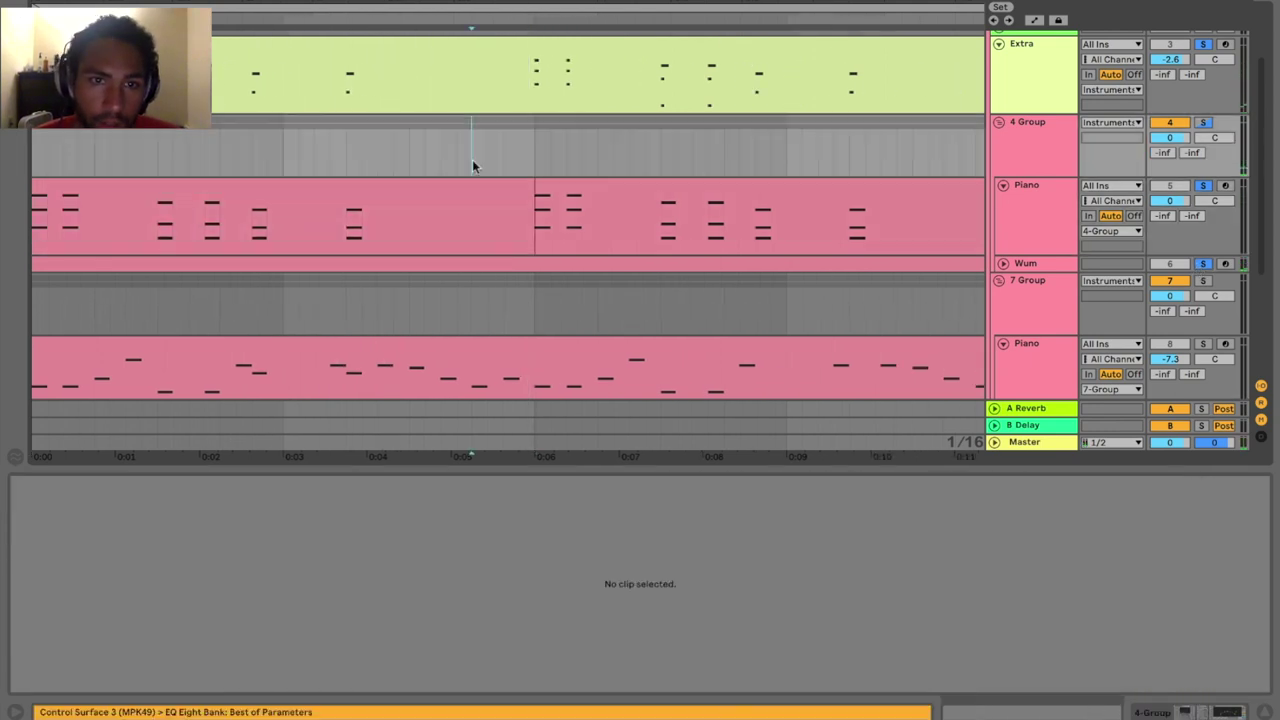
{"action": "left_click", "coordinate": [1002, 264]}
{"action": "left_click", "coordinate": [385, 56]}
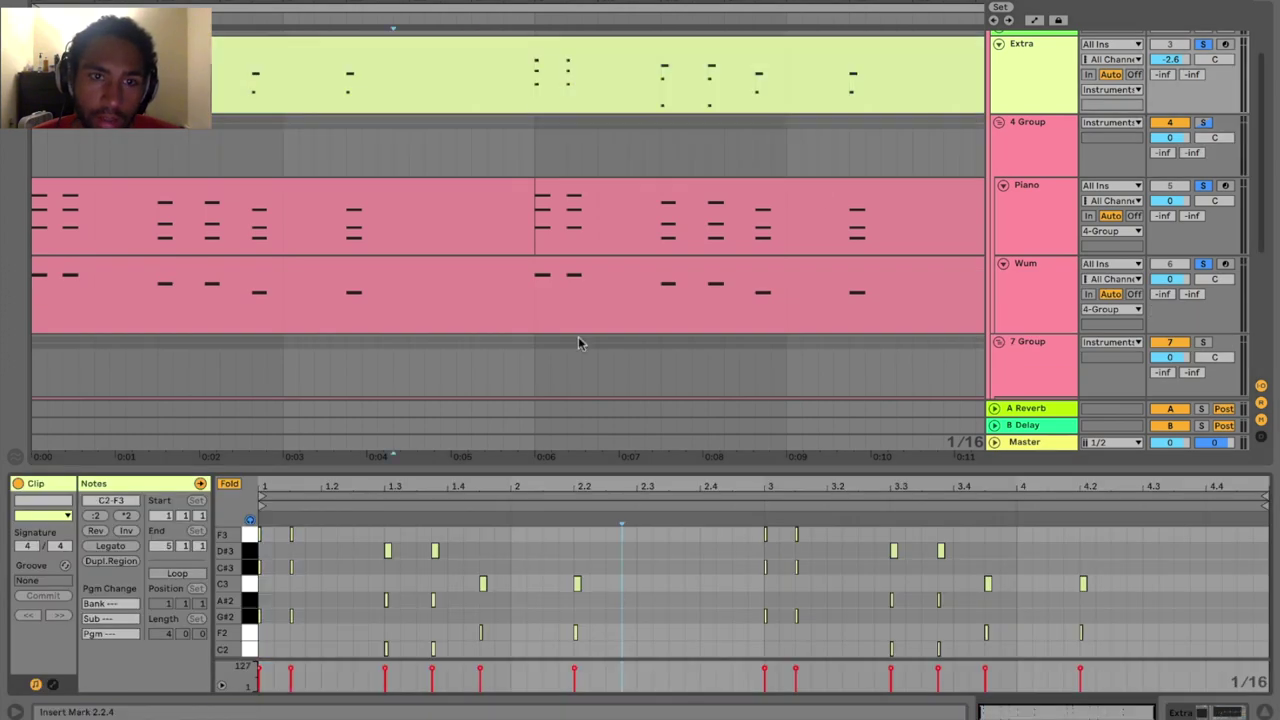
{"action": "key", "text": "ctrl+a"}
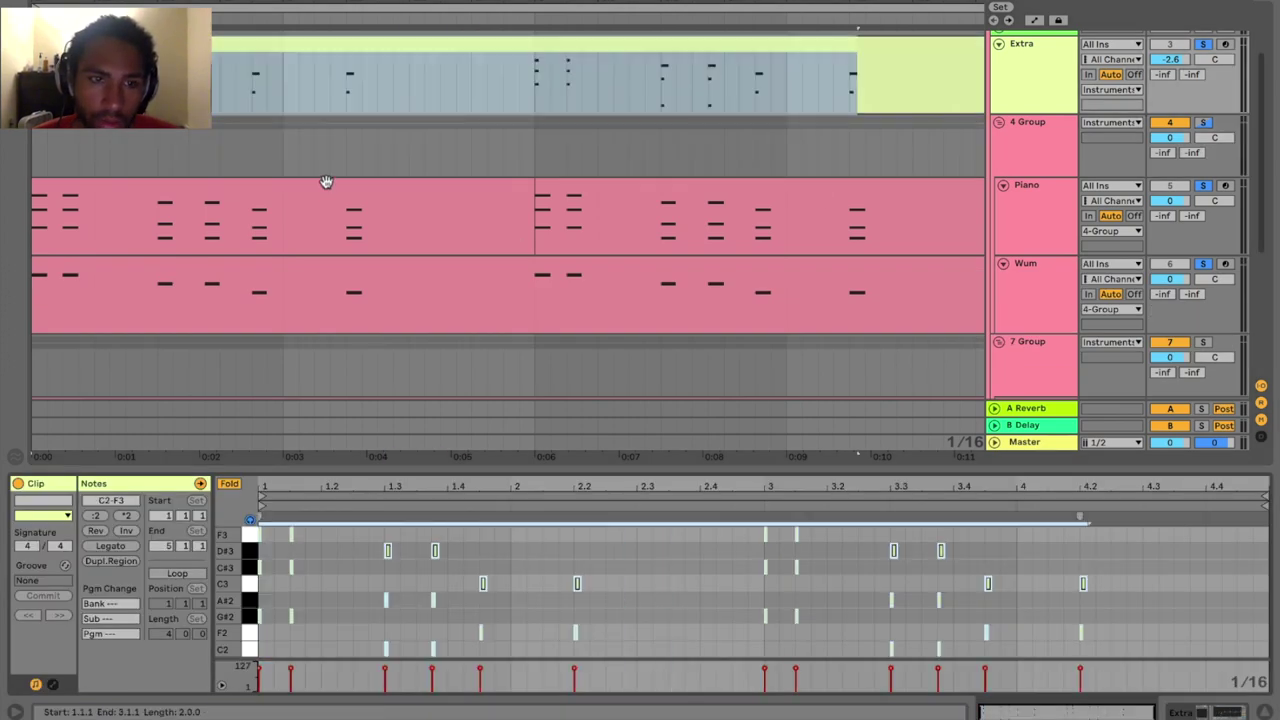
Step: Paste the copied Extra notes at the start of the 4 Group's first Piano clip and show only the pitches in use
{"action": "left_click", "coordinate": [326, 181]}
{"action": "left_click_drag", "start_coordinate": [500, 467], "coordinate": [395, 169]}
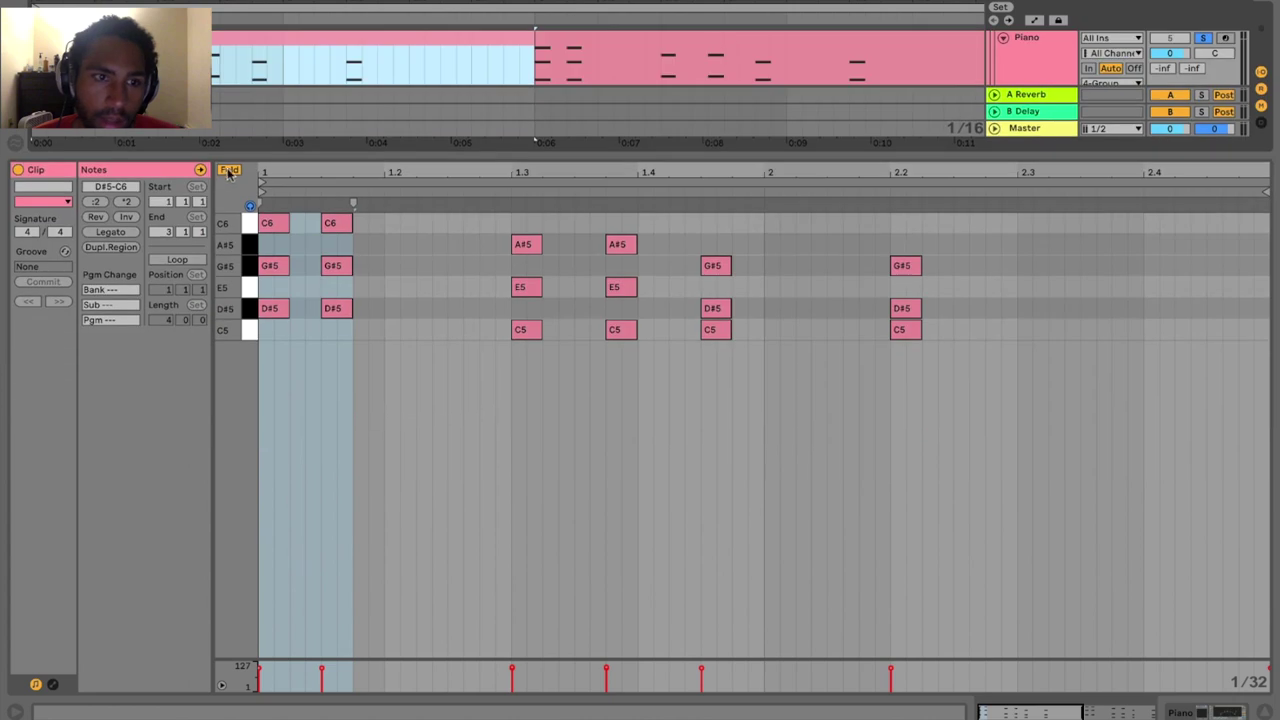
{"action": "left_click", "coordinate": [229, 170]}
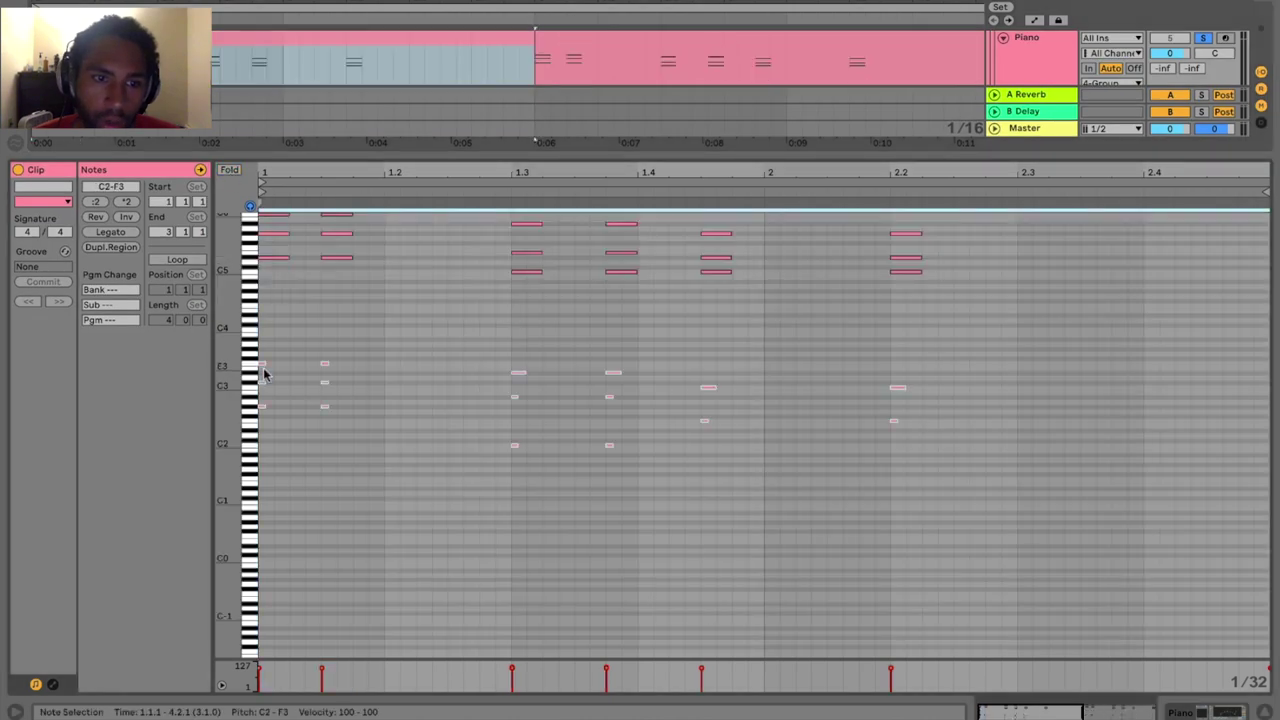
{"action": "left_click", "coordinate": [229, 170]}
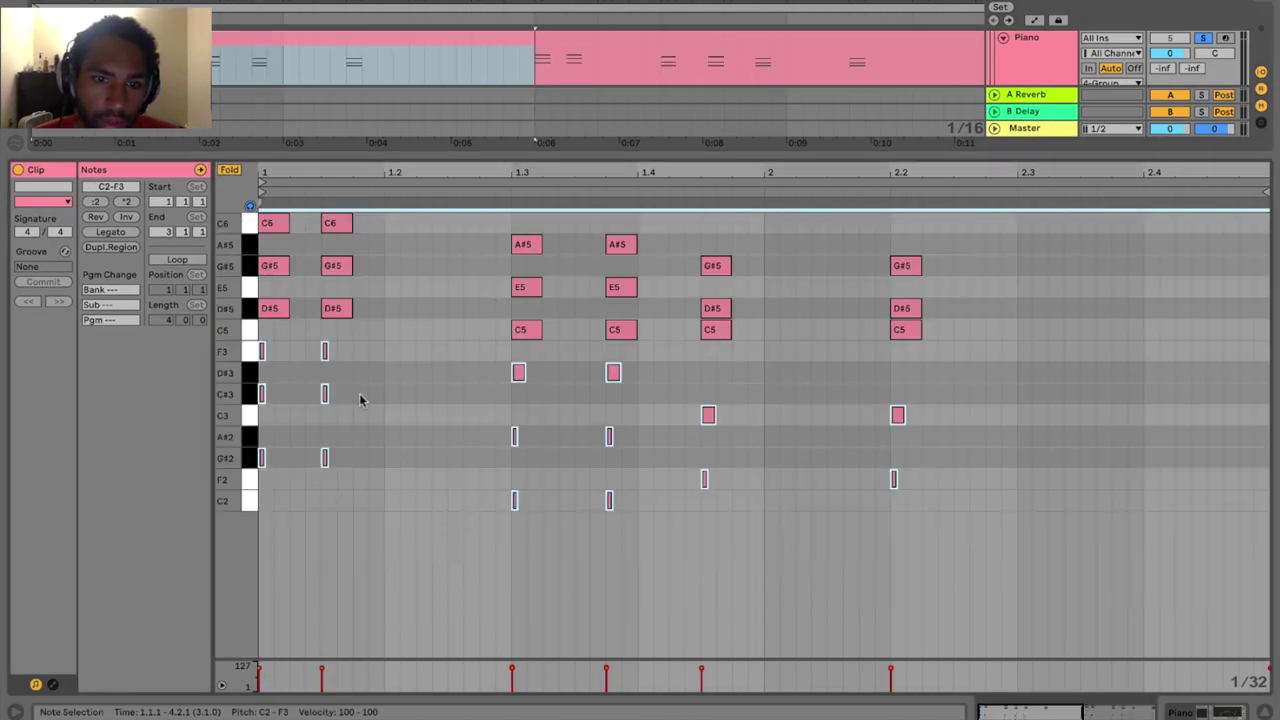
Step: Try raising all notes in the 4 Group's Piano clip by one octave and listen to the original and pasted chords together
{"action": "left_click", "coordinate": [361, 400]}
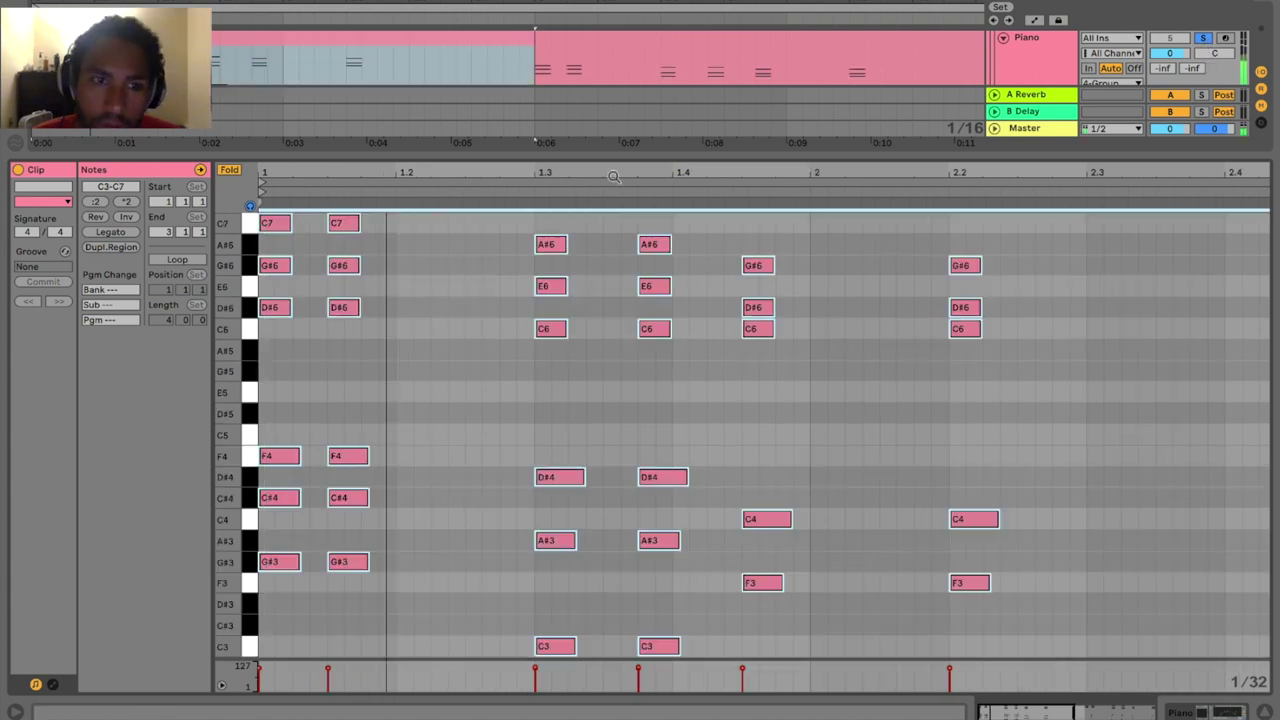
{"action": "left_click_drag", "start_coordinate": [616, 167], "coordinate": [456, 167]}
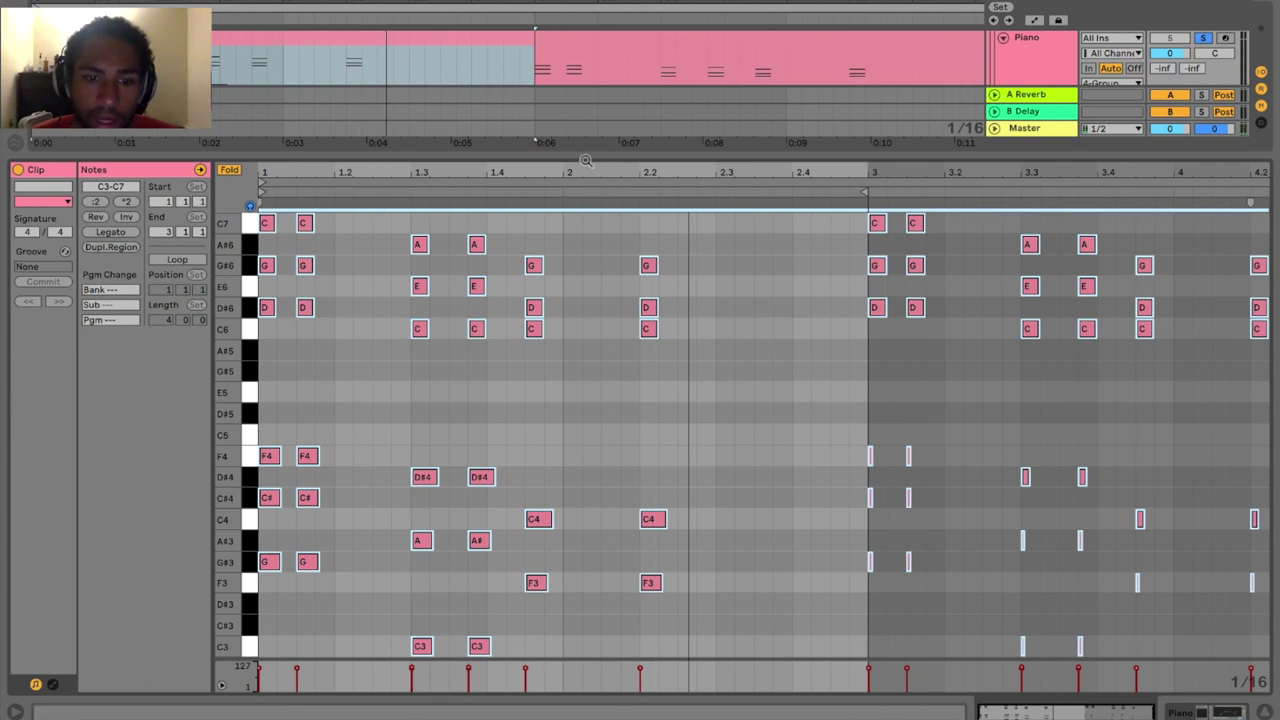
Step: Undo the octave shift and the pasted Extra notes in the 4 Group's Piano clip, and collapse the note editor to view all tracks
{"action": "left_click", "coordinate": [602, 290]}
{"action": "key", "text": "super+z"}
{"action": "key", "text": "super+z"}
{"action": "key", "text": "super+z"}
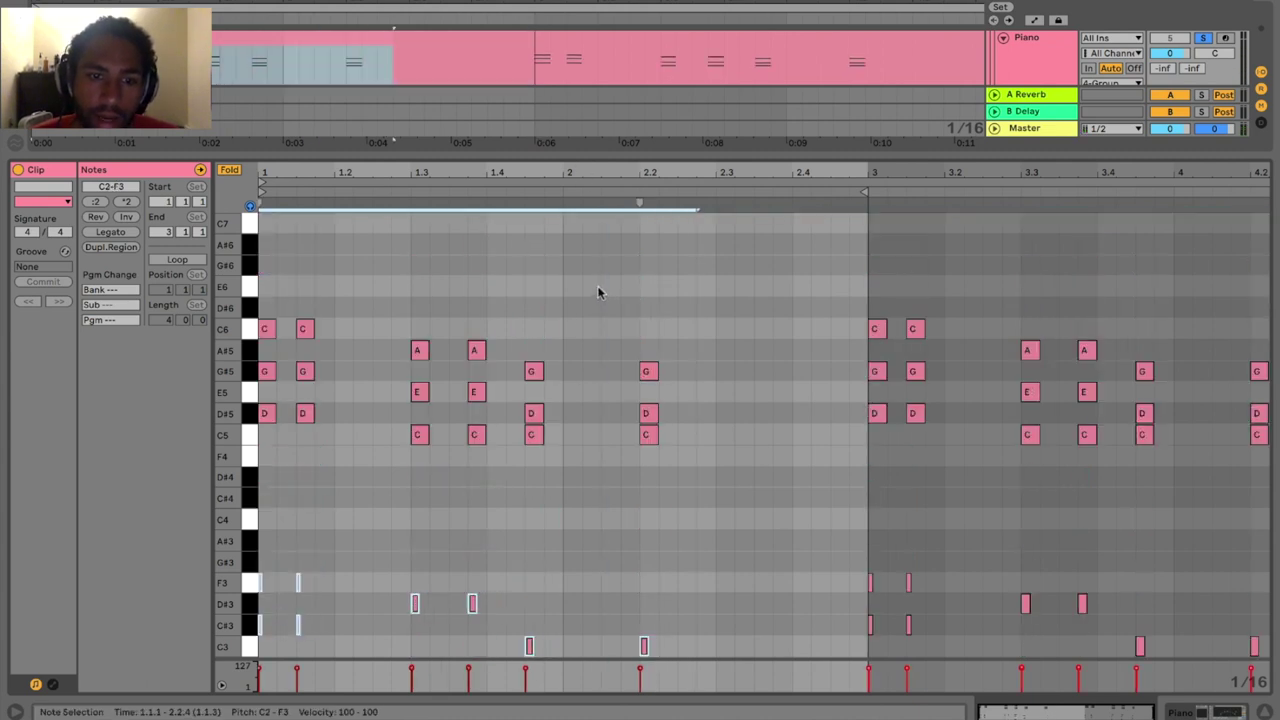
{"action": "scroll", "coordinate": [598, 291], "scroll_direction": "down", "scroll_amount": 3}
{"action": "key", "text": "ctrl+z"}
{"action": "left_click_drag", "start_coordinate": [620, 154], "coordinate": [545, 600]}
{"action": "scroll", "coordinate": [278, 163], "scroll_direction": "up", "scroll_amount": 2}
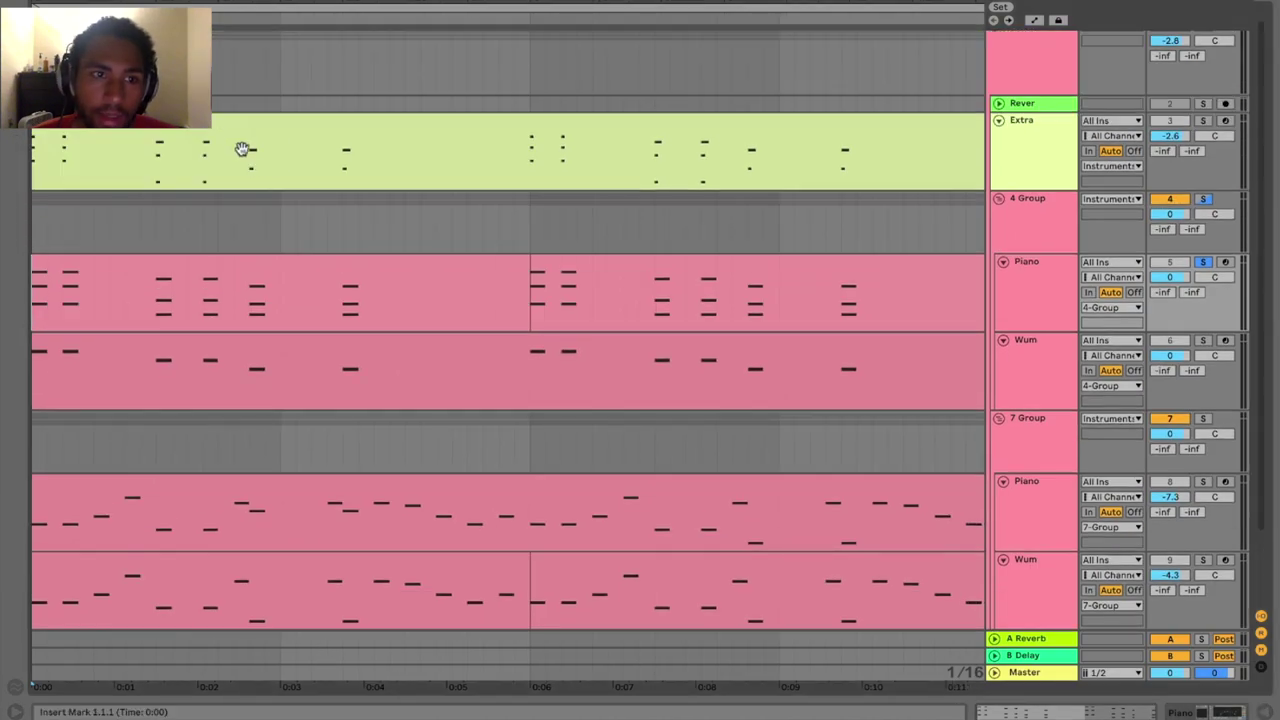
Step: Select a short section around the 7 Group Piano's fifth note, and solo the whole Instruments group in place of the 4 Group's Piano
{"action": "right_click", "coordinate": [214, 132]}
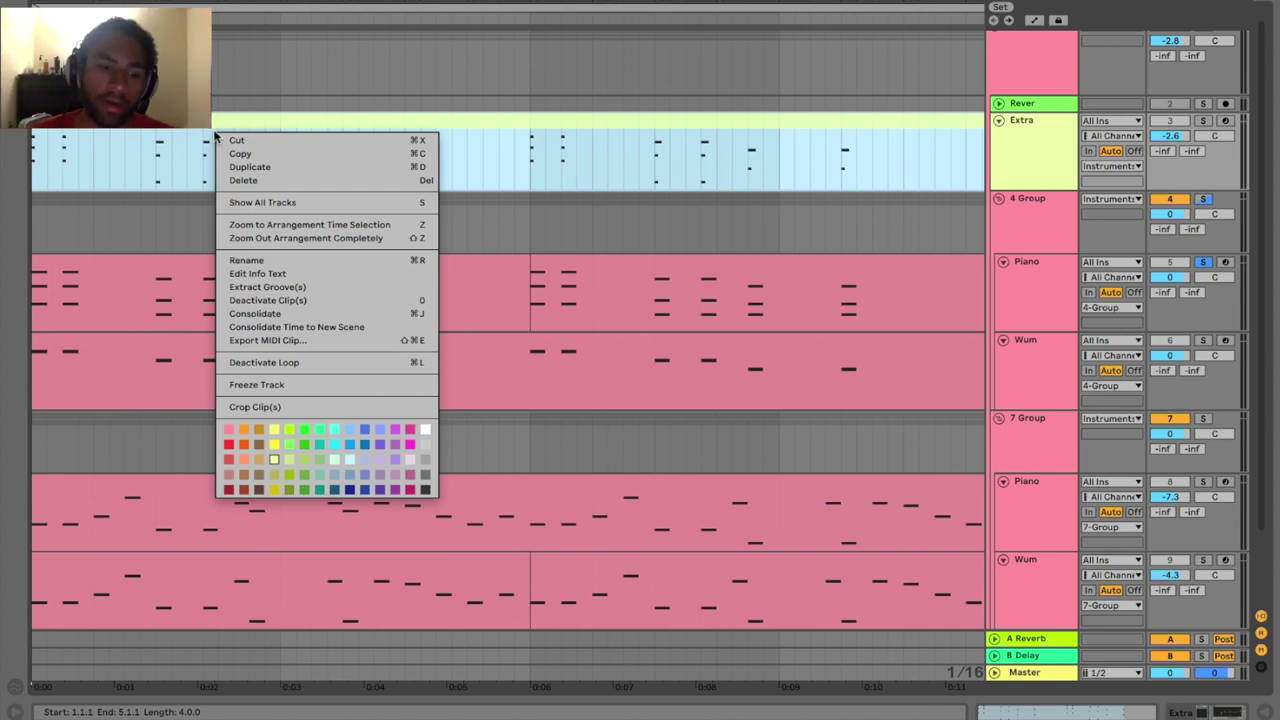
{"action": "left_click", "coordinate": [534, 411]}
{"action": "left_click_drag", "start_coordinate": [196, 521], "coordinate": [145, 530]}
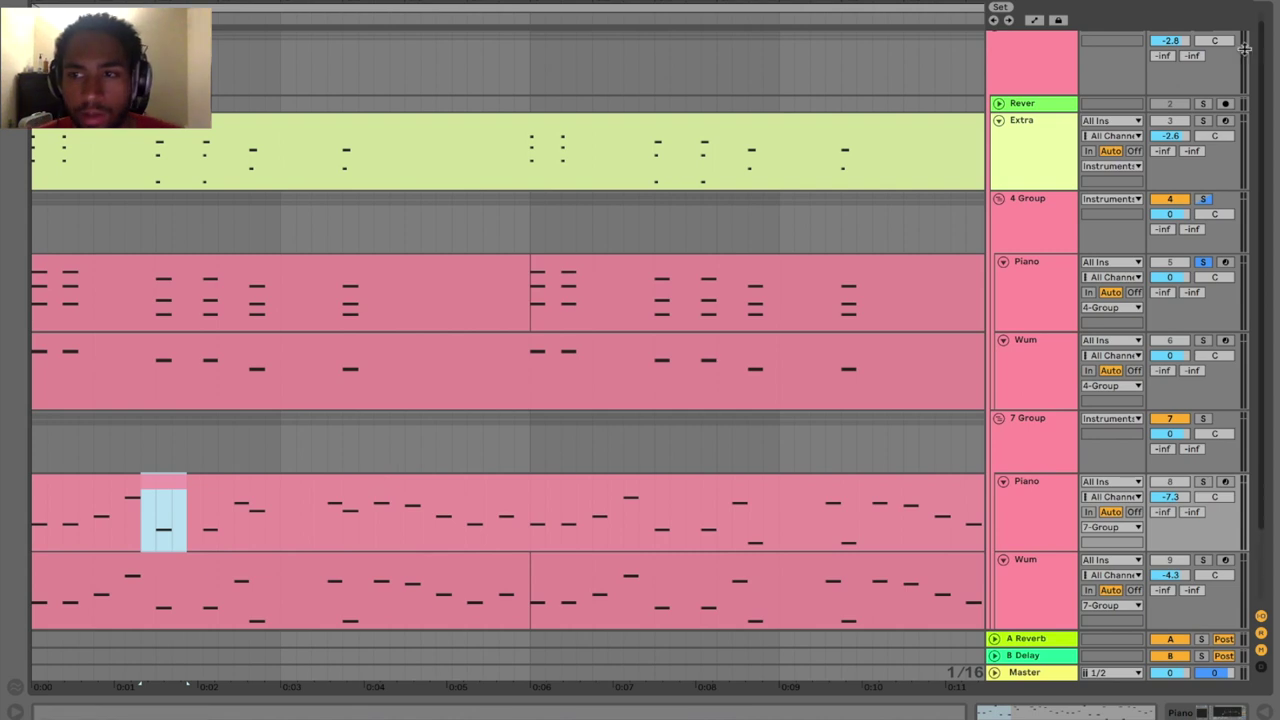
{"action": "scroll", "coordinate": [1212, 58], "scroll_direction": "up", "scroll_amount": 1}
{"action": "left_click", "coordinate": [1201, 40]}
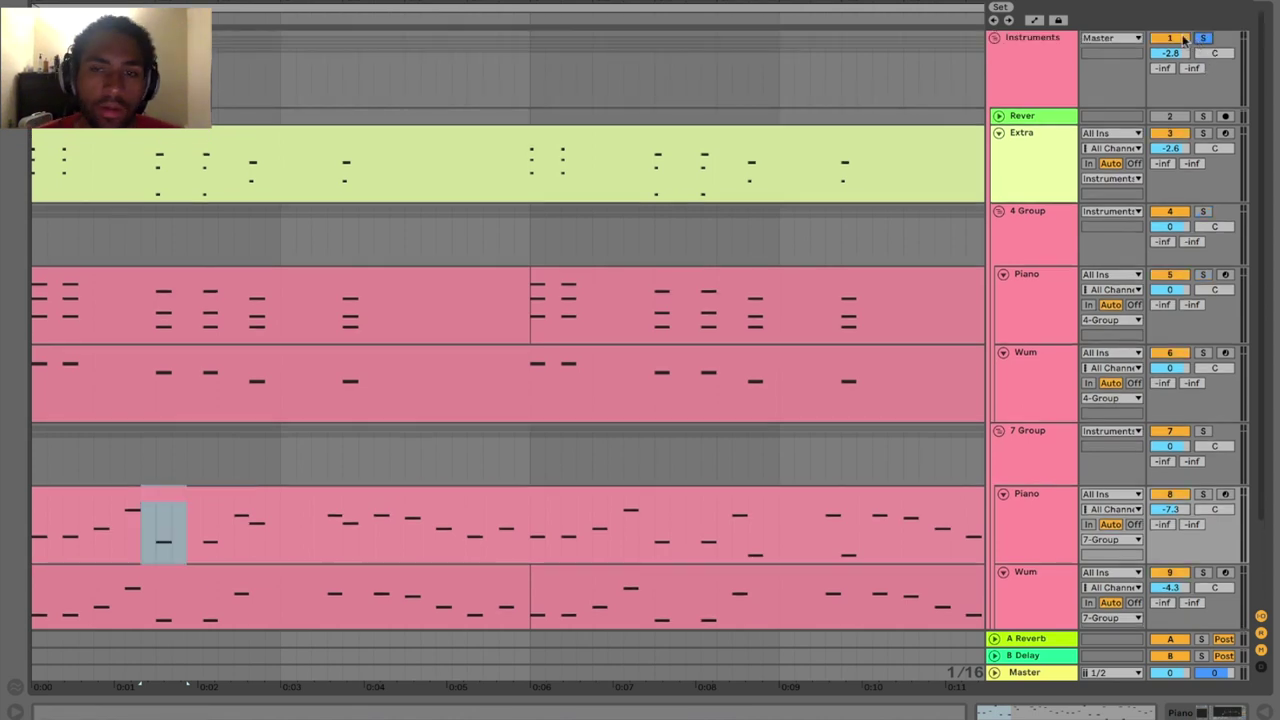